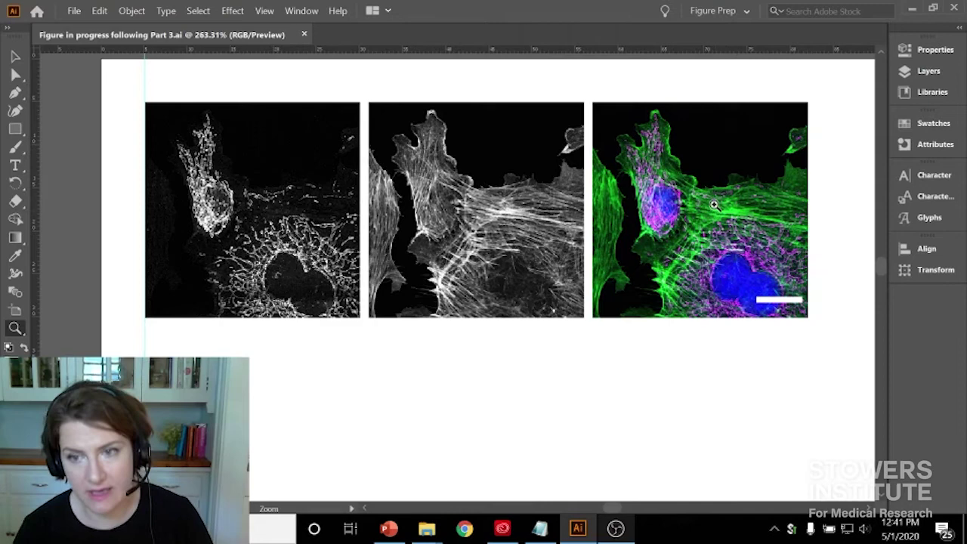
Step: Set the character font to Arial Bold and change the size from 12 pt to 8 pt
{"action": "left_click", "coordinate": [936, 178]}
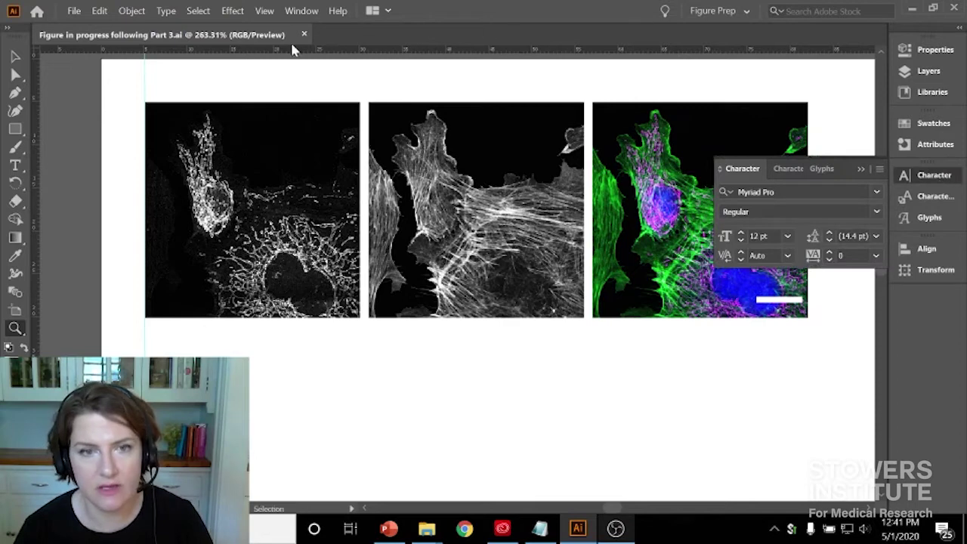
{"action": "left_click", "coordinate": [810, 190]}
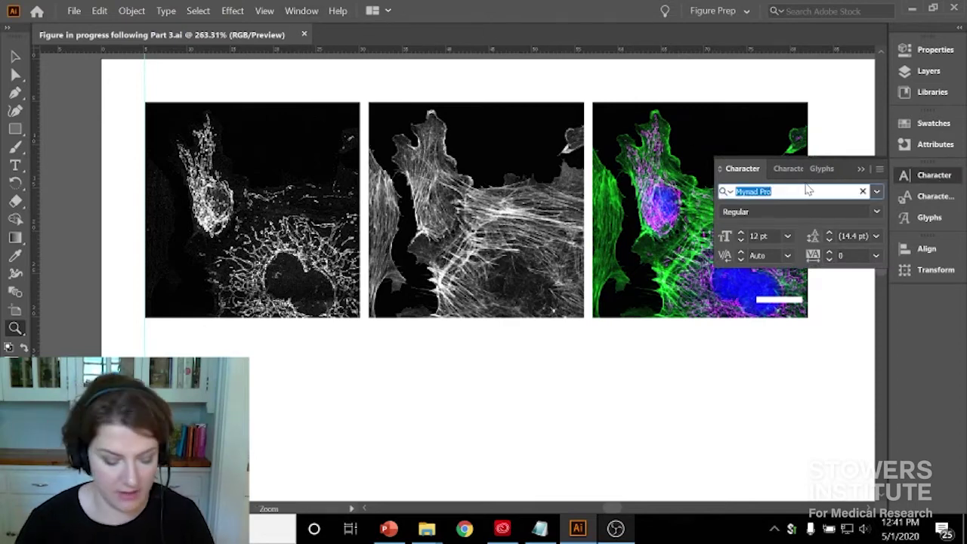
{"action": "type", "text": "arial"}
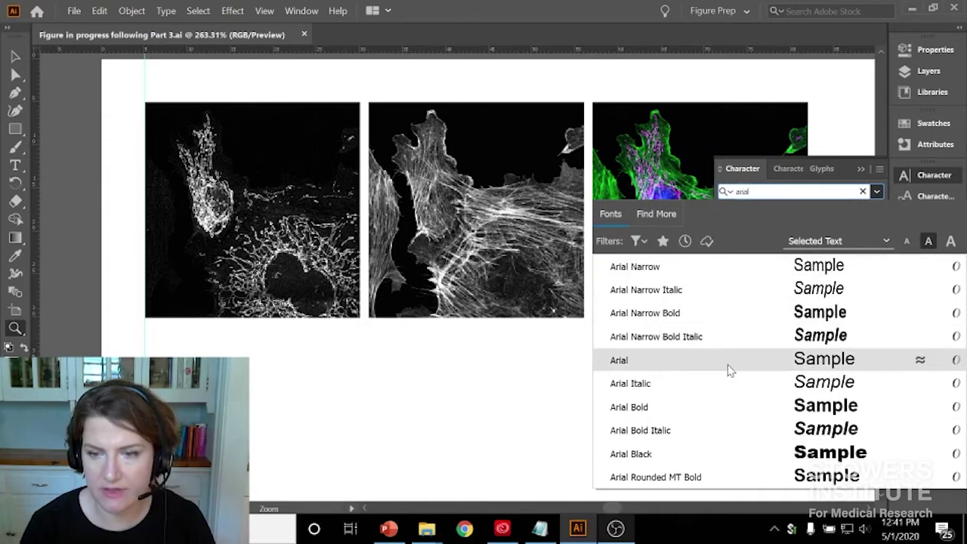
{"action": "left_click", "coordinate": [633, 363]}
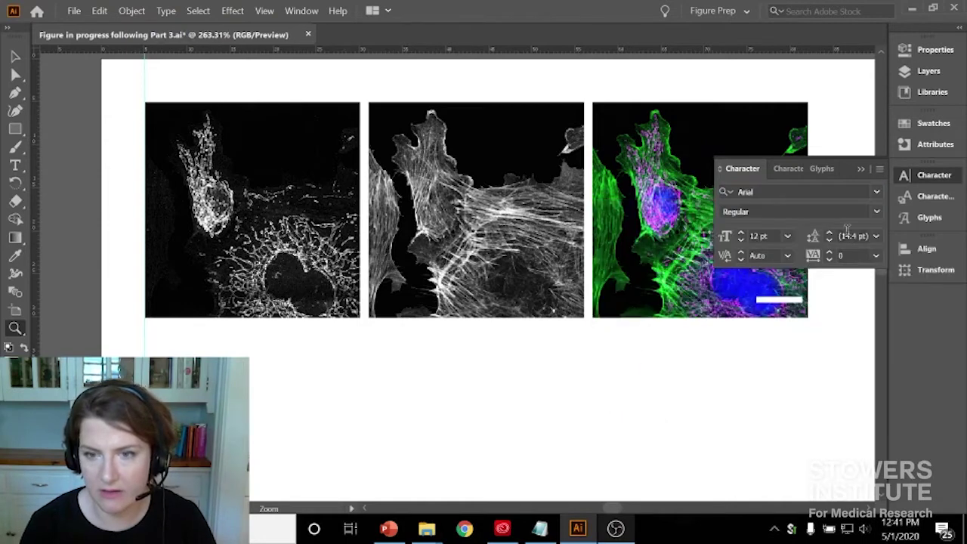
{"action": "left_click", "coordinate": [878, 213]}
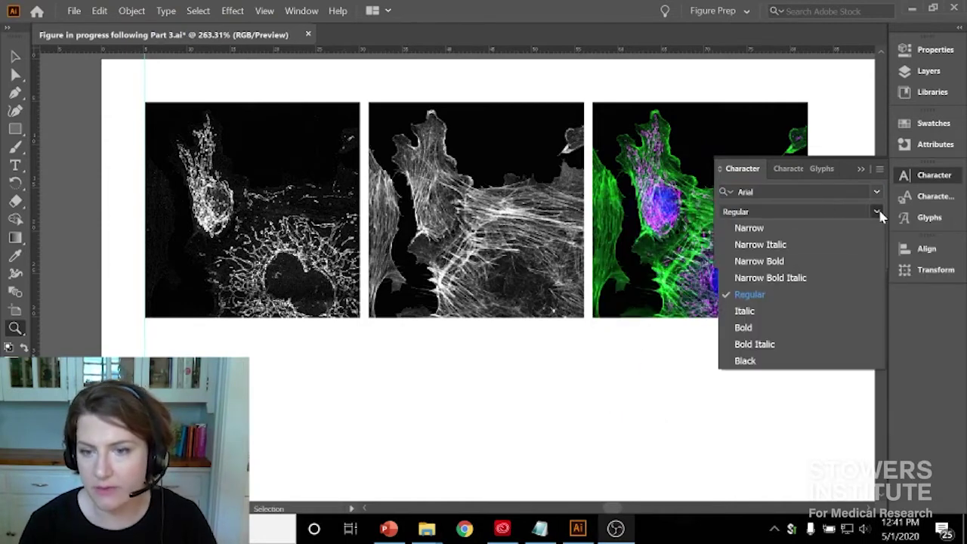
{"action": "left_click", "coordinate": [821, 319]}
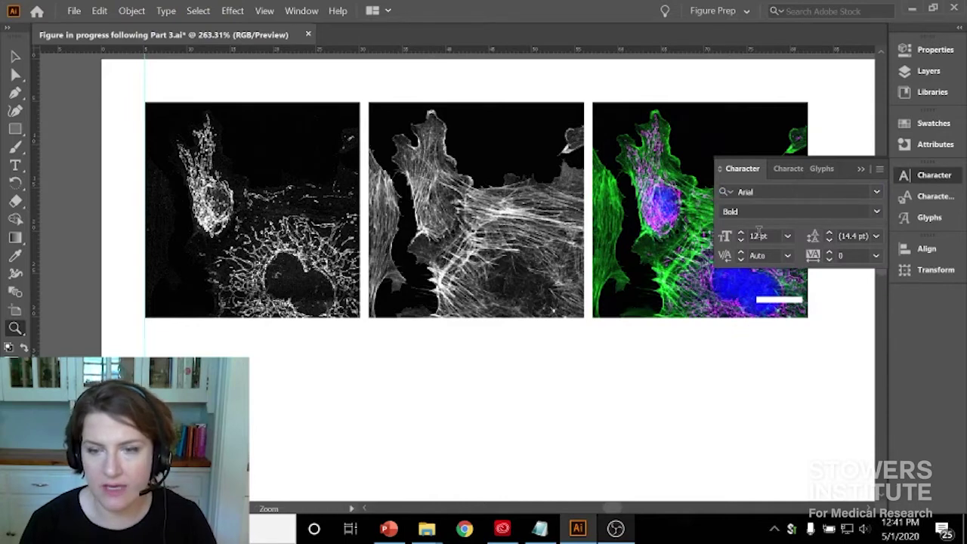
{"action": "left_click", "coordinate": [772, 236]}
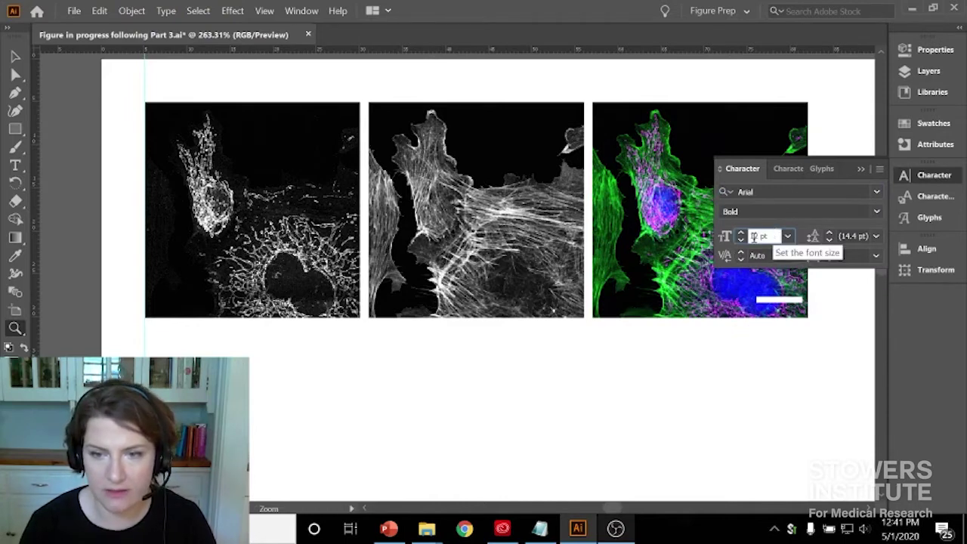
{"action": "left_click_drag", "start_coordinate": [758, 237], "coordinate": [749, 238]}
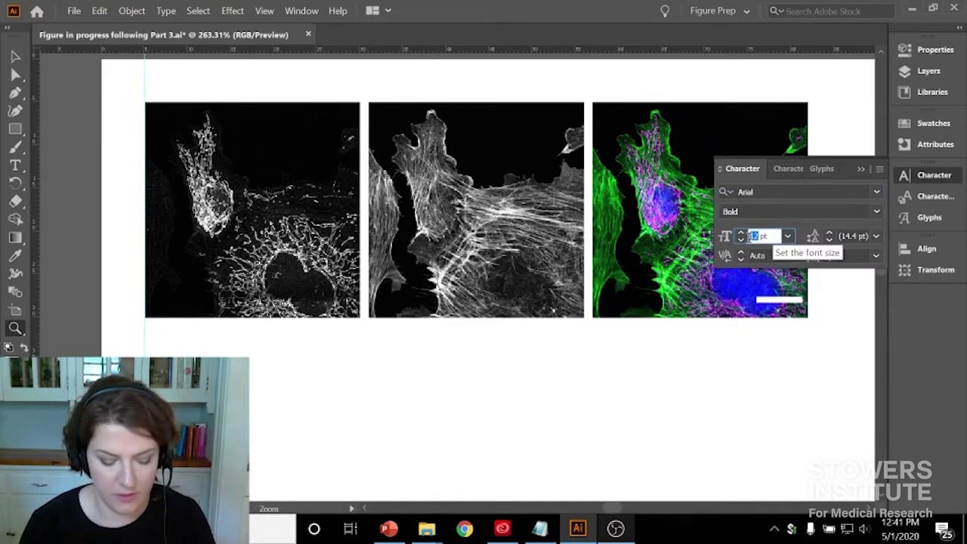
{"action": "type", "text": "8"}
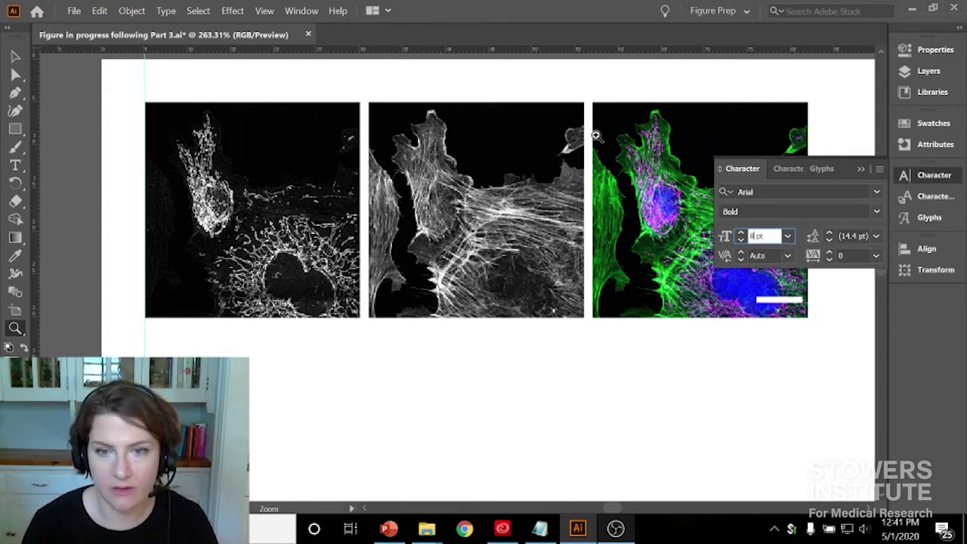
Step: Type a bold lowercase 'a' at the artboard's top-left and nudge it beside the first panel
{"action": "left_click", "coordinate": [16, 168]}
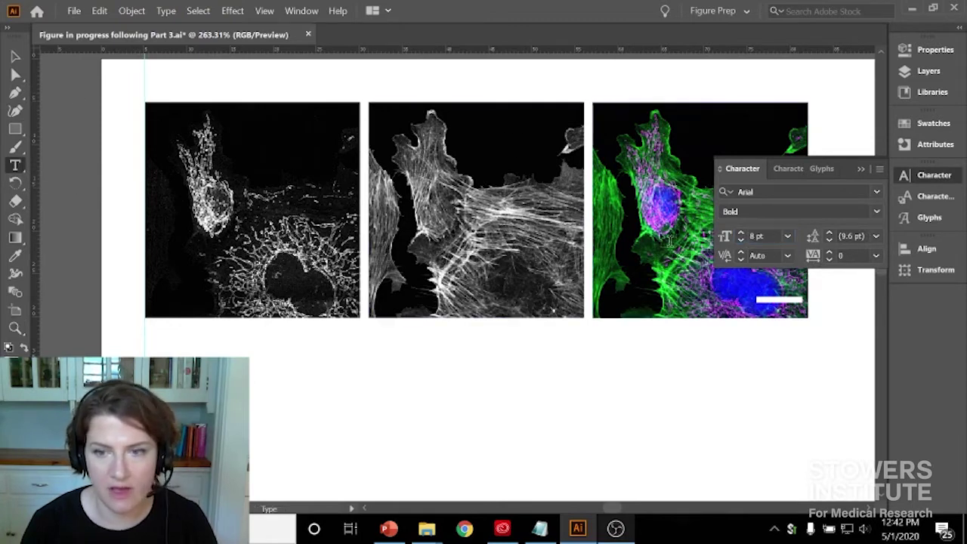
{"action": "left_click", "coordinate": [117, 86]}
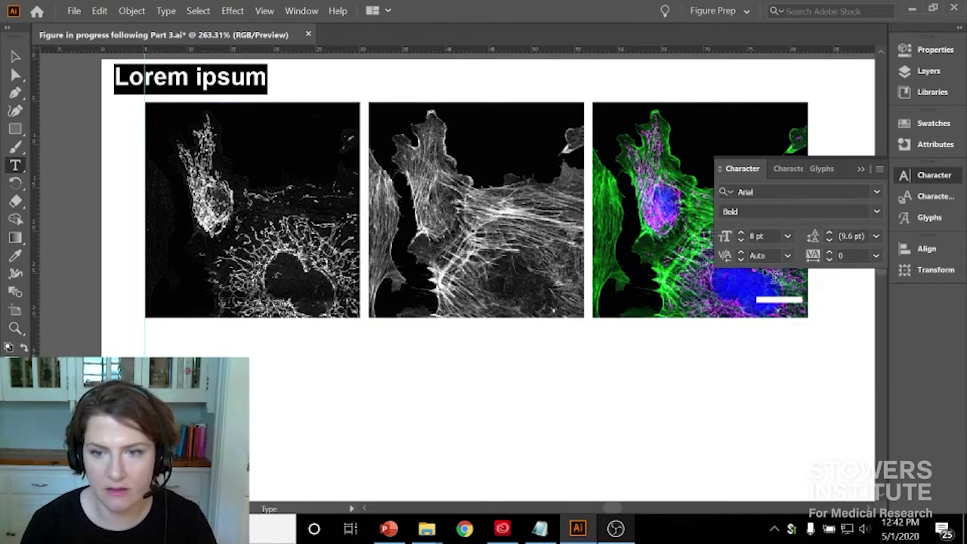
{"action": "type", "text": "a"}
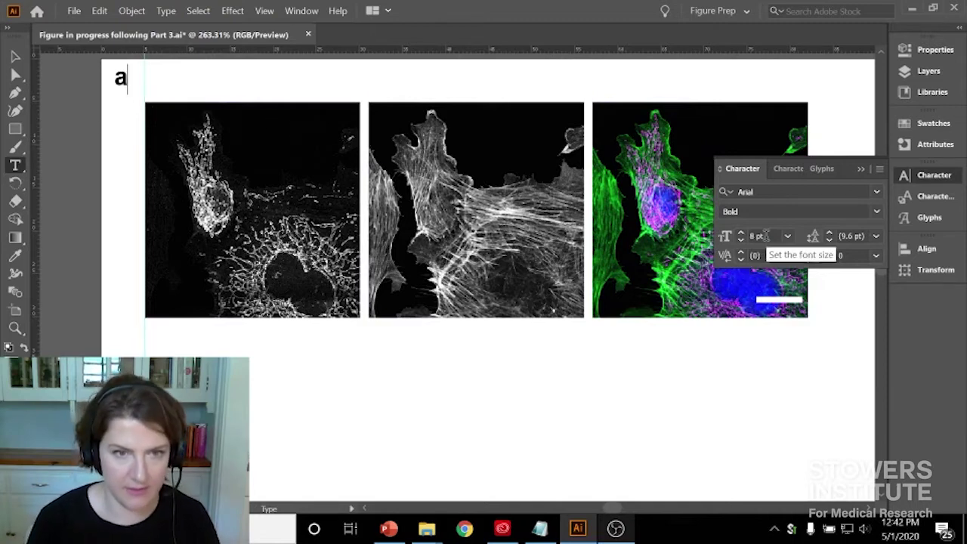
{"action": "left_click", "coordinate": [25, 50]}
{"action": "mouse_move", "coordinate": [127, 80]}
{"action": "left_mouse_down"}
{"action": "mouse_move", "coordinate": [127, 92]}
{"action": "mouse_move", "coordinate": [139, 92]}
{"action": "left_mouse_up"}
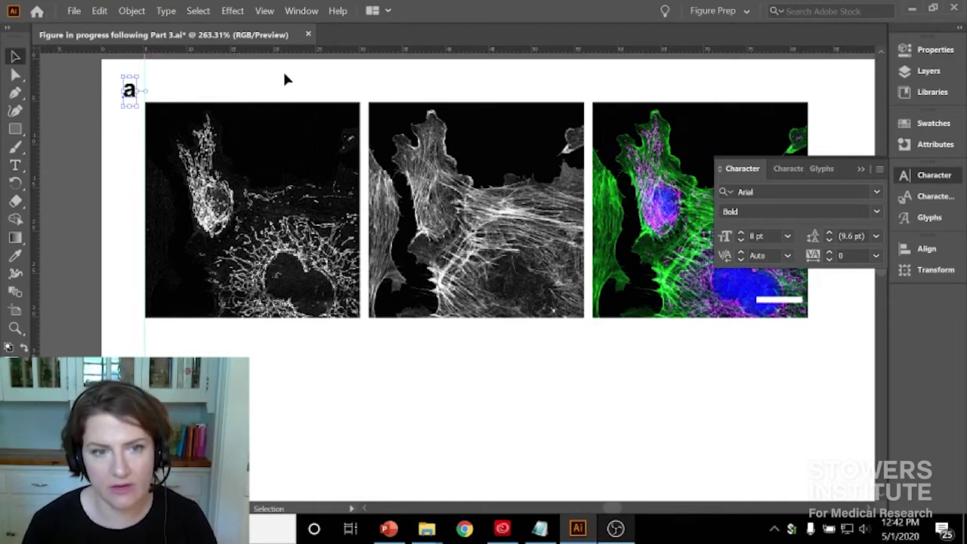
Step: Create a new library named with a surname plus '2020' and make it current
{"action": "left_click", "coordinate": [325, 87]}
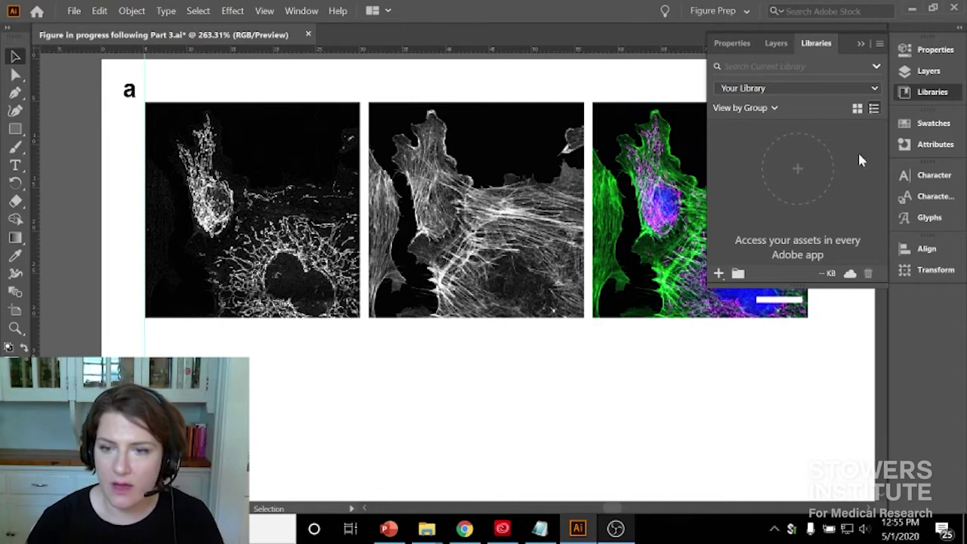
{"action": "left_click", "coordinate": [875, 88]}
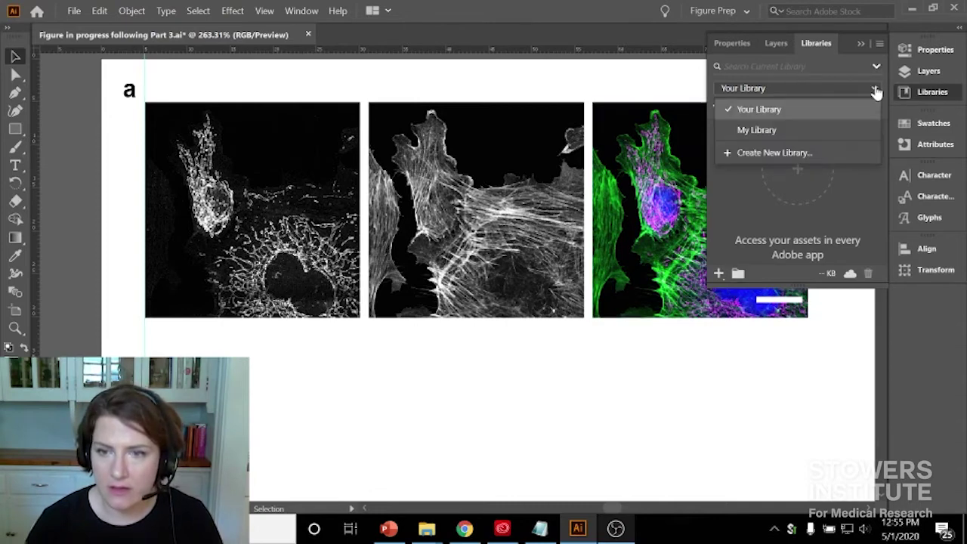
{"action": "left_click", "coordinate": [799, 153]}
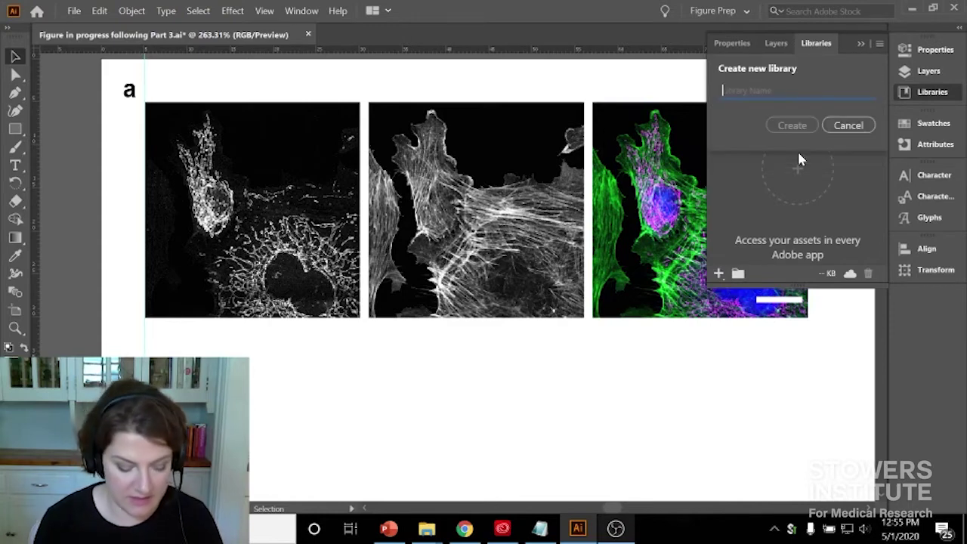
{"action": "type", "text": "smith 2020"}
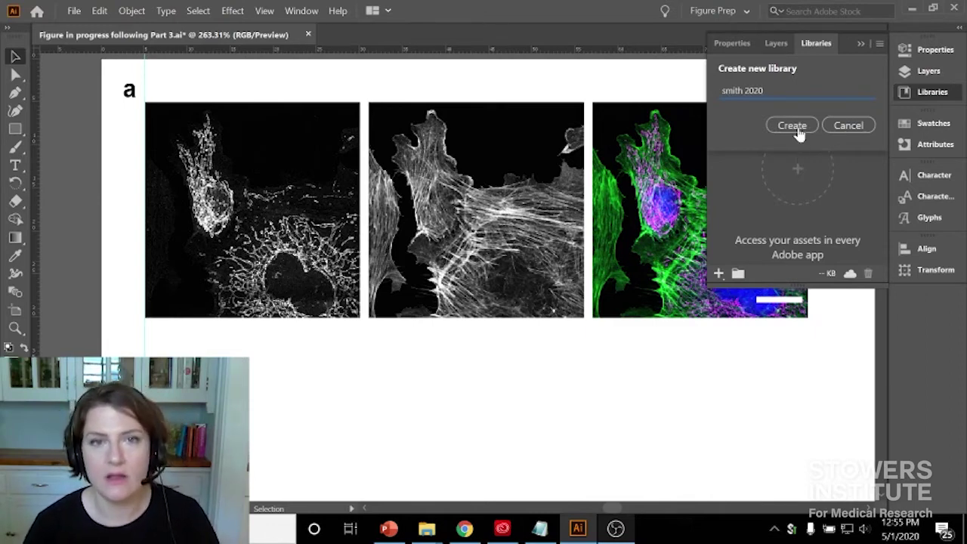
{"action": "left_click", "coordinate": [793, 125]}
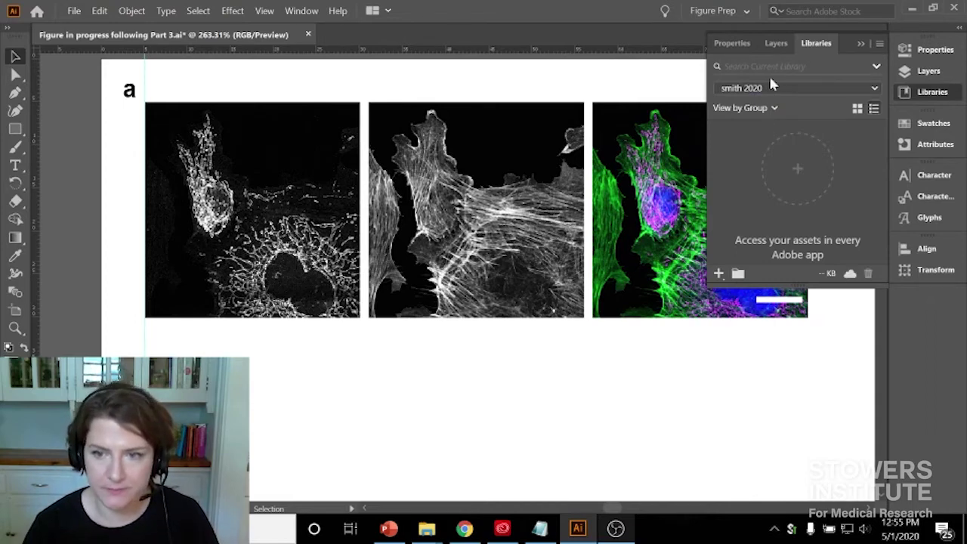
Step: Create a 'panel letters' character style set to Arial Bold at 8 pt
{"action": "left_click", "coordinate": [919, 199]}
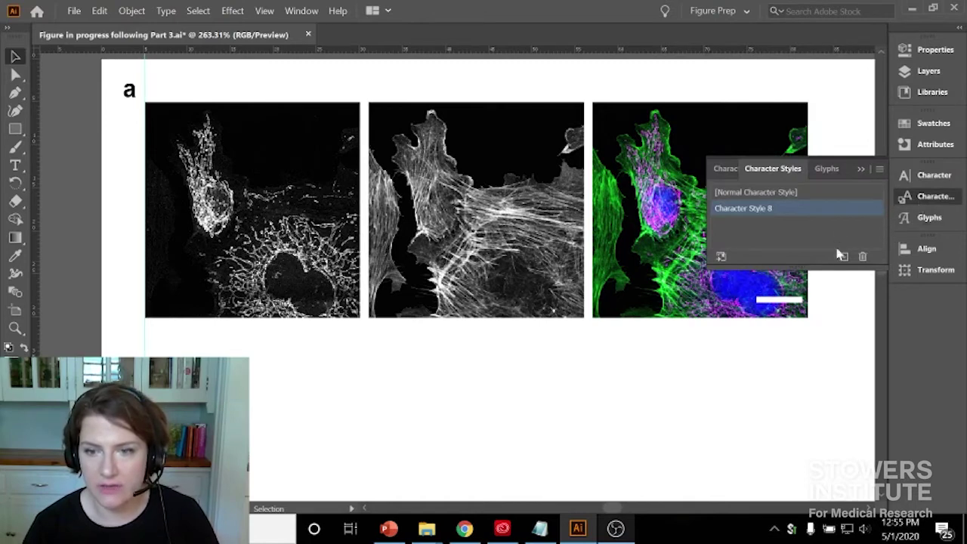
{"action": "left_click", "coordinate": [831, 192]}
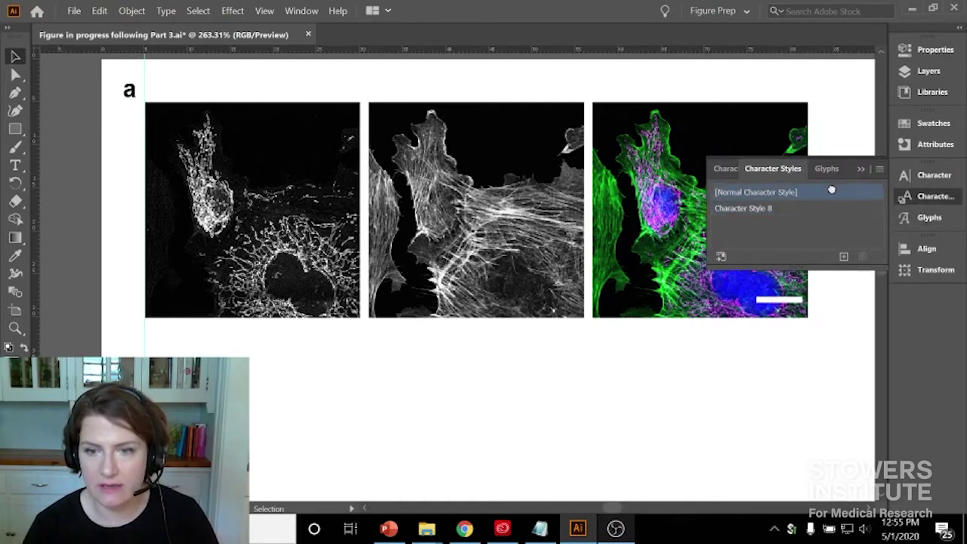
{"action": "left_click", "coordinate": [844, 257], "text": "alt"}
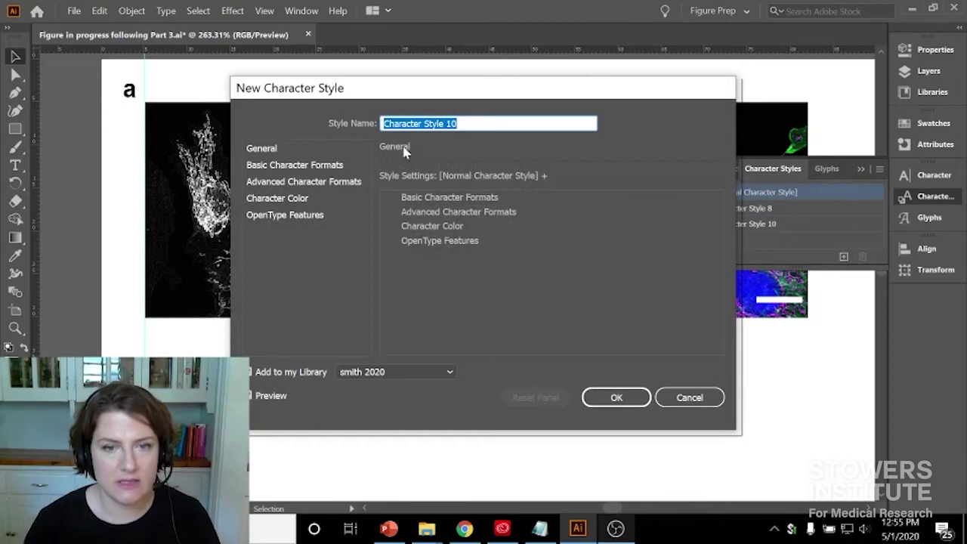
{"action": "type", "text": "pan"}
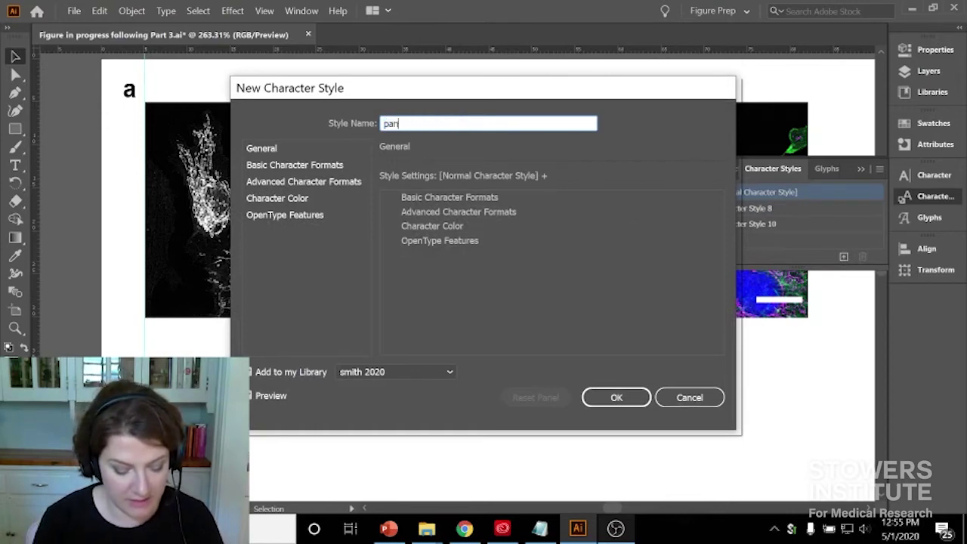
{"action": "type", "text": "el letters"}
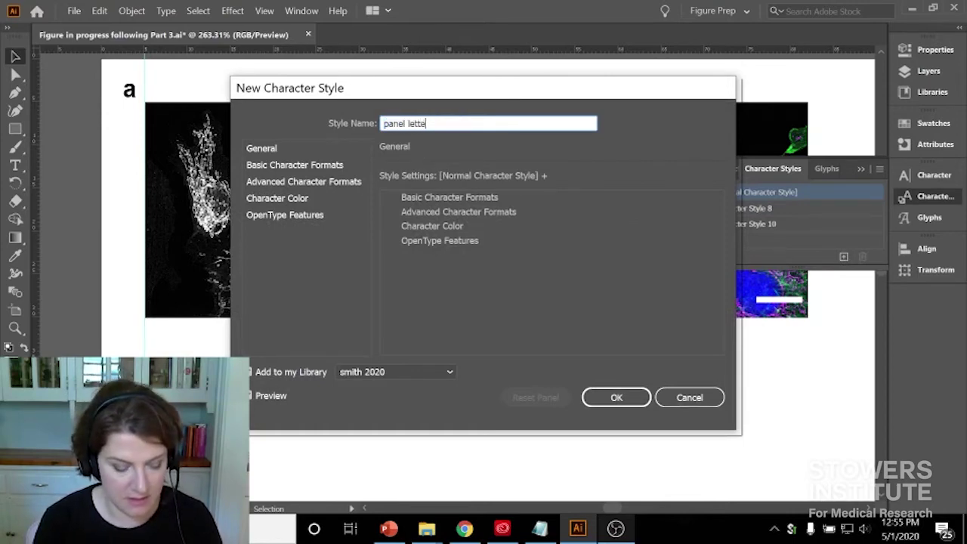
{"action": "left_click", "coordinate": [261, 168]}
{"action": "left_click", "coordinate": [474, 176]}
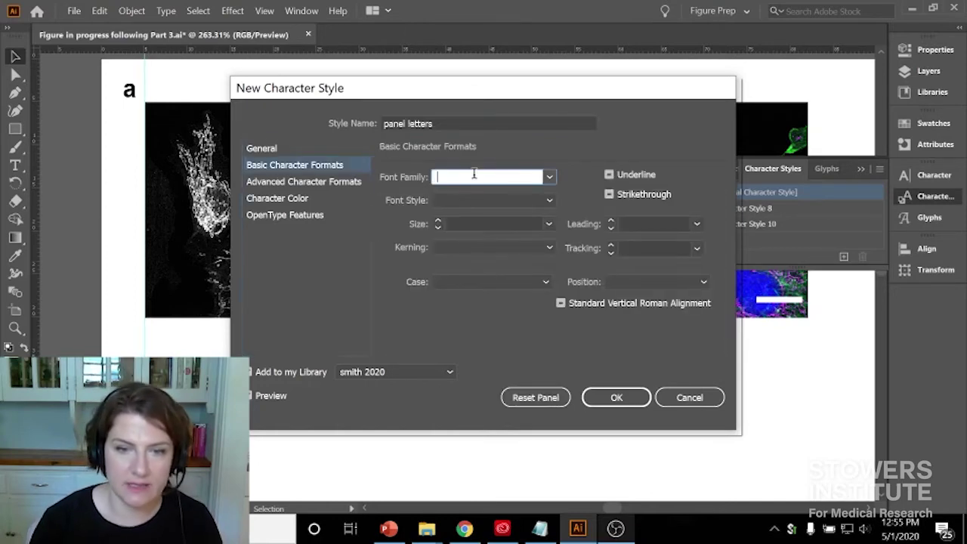
{"action": "type", "text": "Arial"}
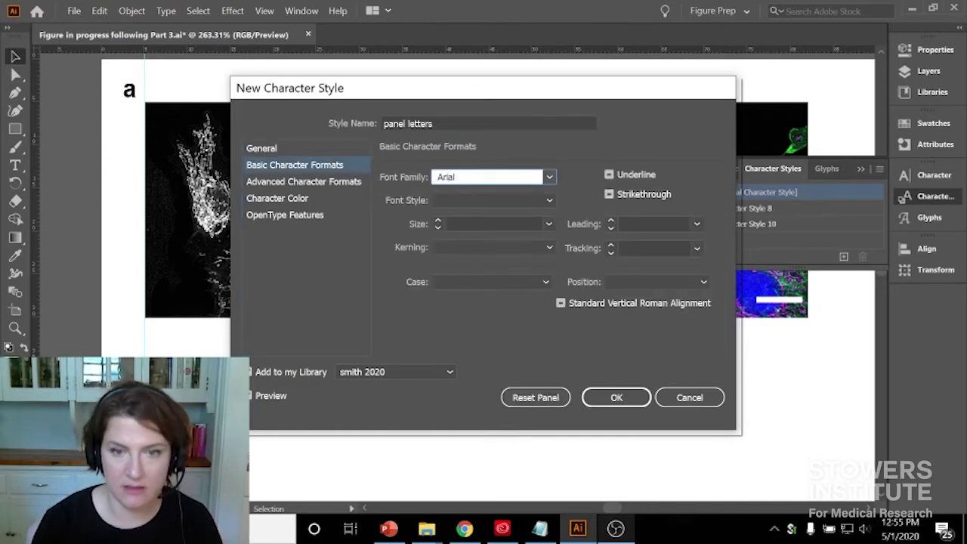
{"action": "left_click", "coordinate": [517, 201]}
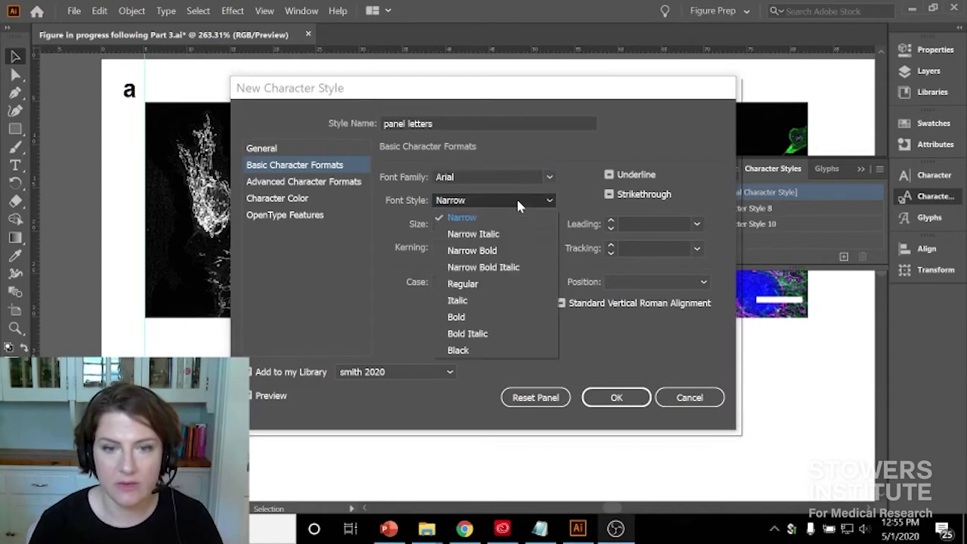
{"action": "left_click", "coordinate": [483, 315]}
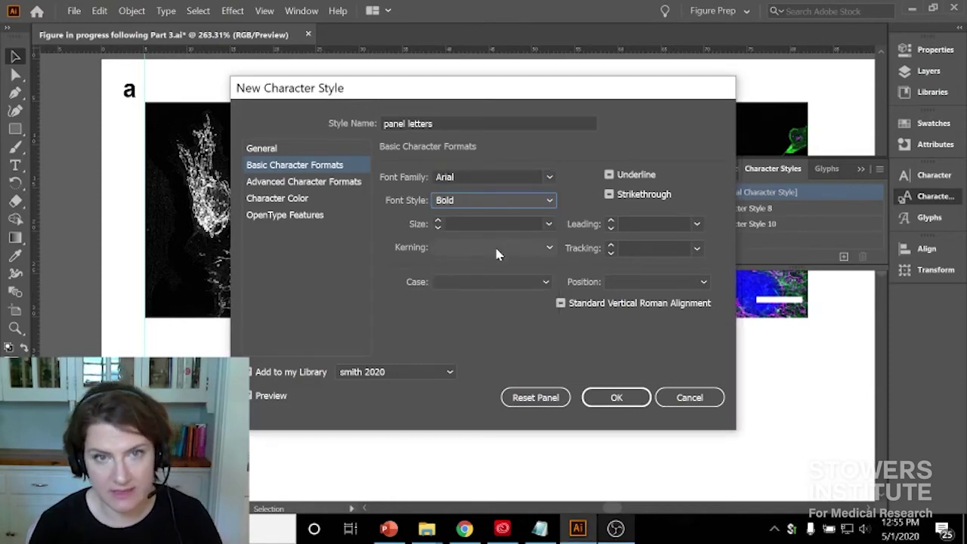
{"action": "left_click", "coordinate": [499, 223]}
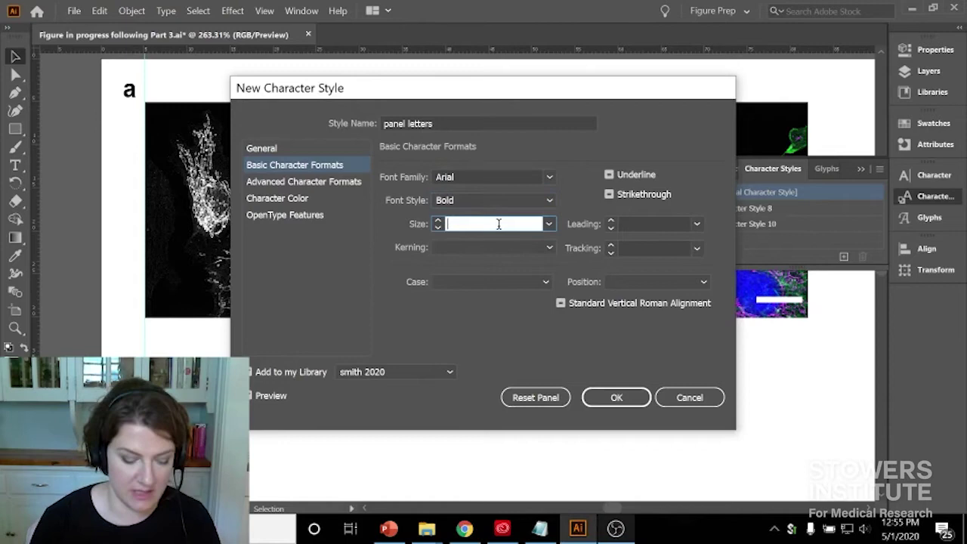
{"action": "type", "text": "8 pt"}
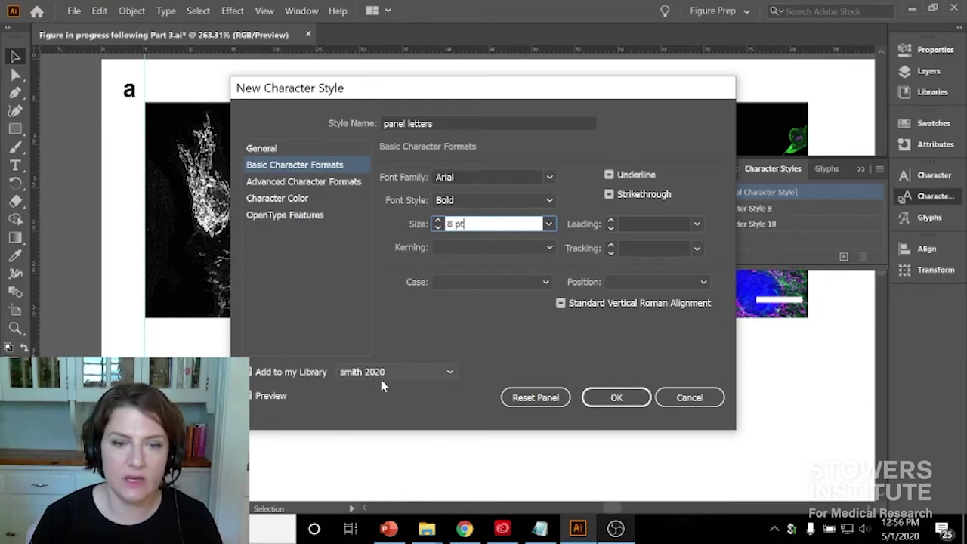
{"action": "left_click", "coordinate": [641, 400]}
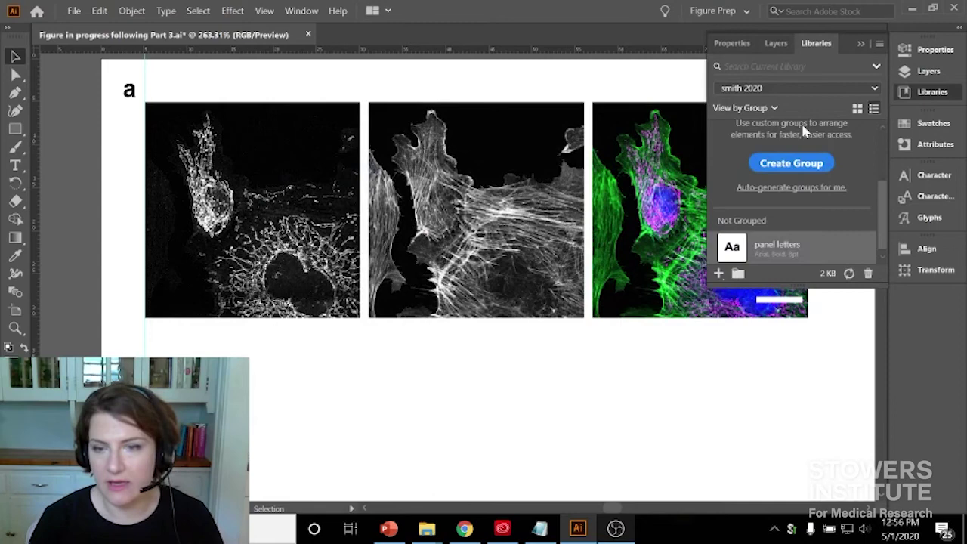
Step: Delete the leftover Character Style 8, leaving 'panel letters' selected
{"action": "scroll", "coordinate": [802, 227], "scroll_direction": "up", "scroll_amount": 3}
{"action": "scroll", "coordinate": [800, 242], "scroll_direction": "down", "scroll_amount": 2}
{"action": "scroll", "coordinate": [783, 175], "scroll_direction": "up", "scroll_amount": 1}
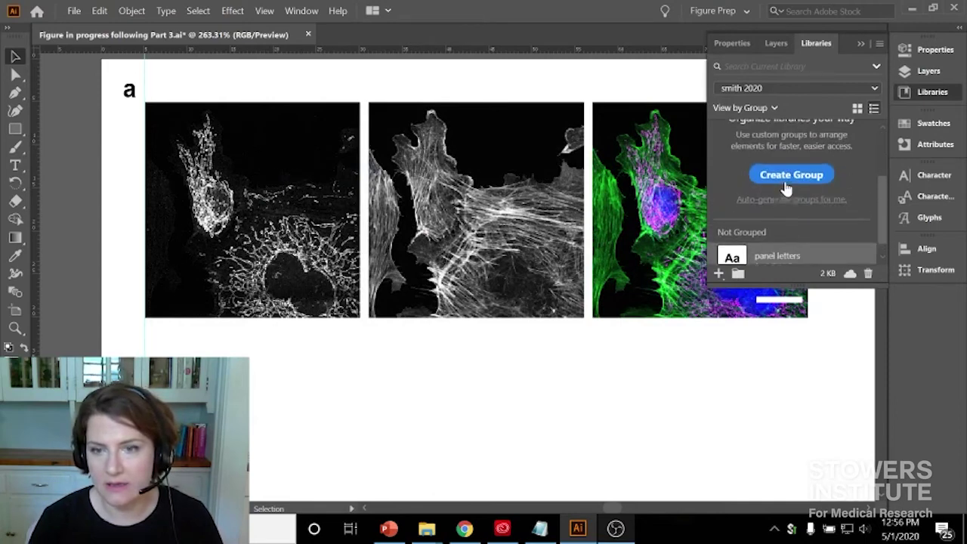
{"action": "scroll", "coordinate": [784, 177], "scroll_direction": "down", "scroll_amount": 1}
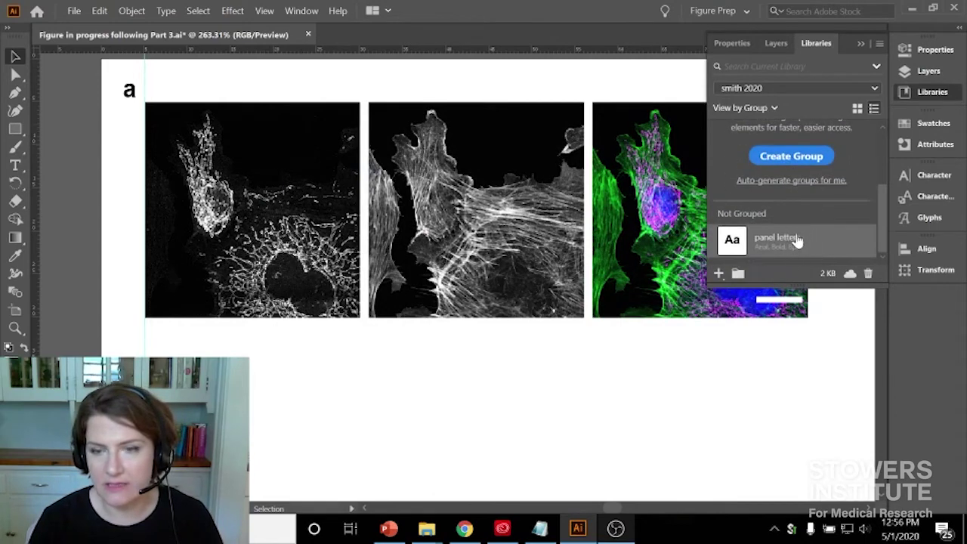
{"action": "left_click", "coordinate": [928, 206]}
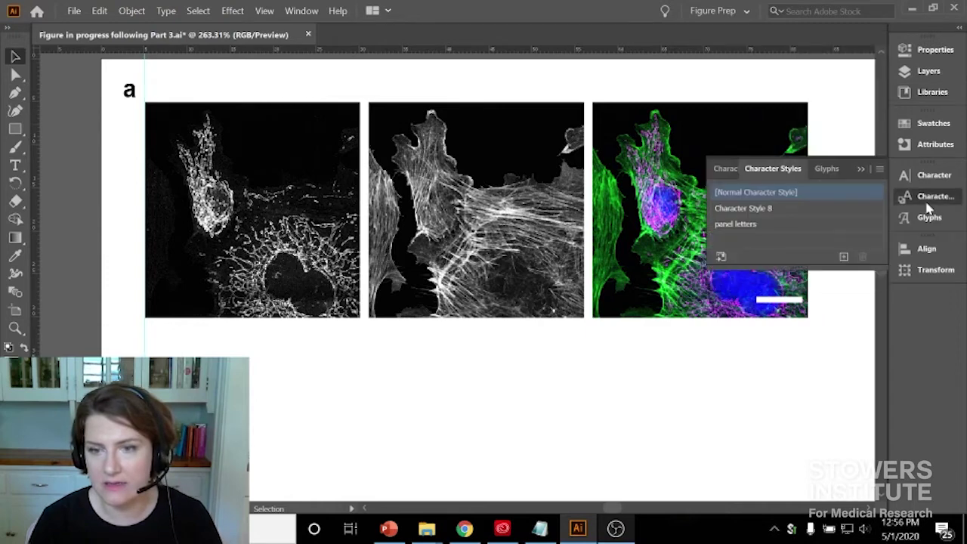
{"action": "left_click", "coordinate": [771, 224]}
{"action": "left_click", "coordinate": [774, 208]}
{"action": "left_click", "coordinate": [863, 256]}
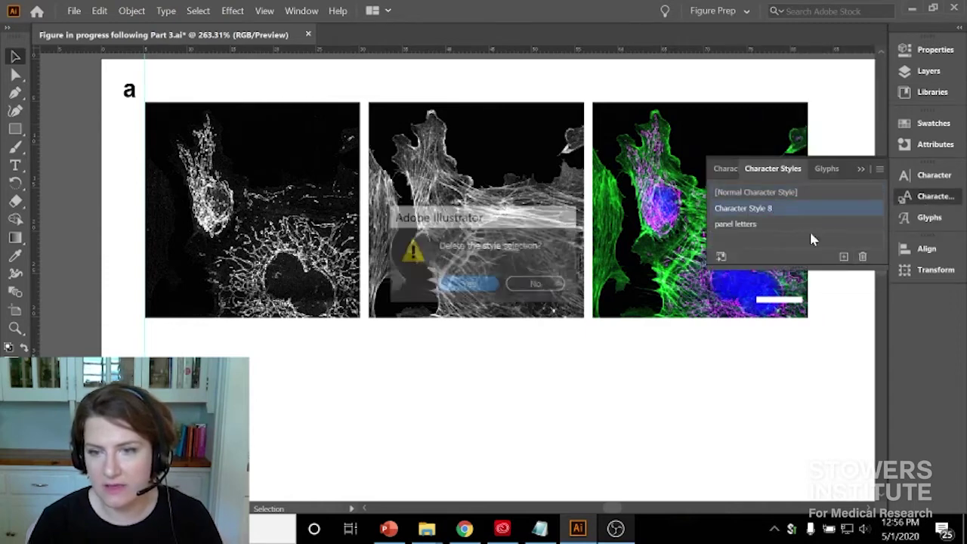
{"action": "left_click", "coordinate": [470, 284]}
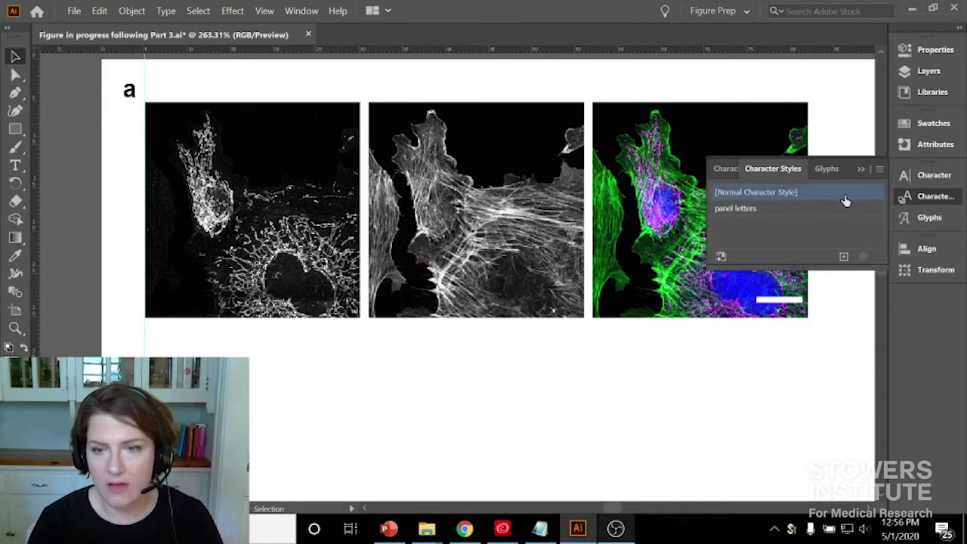
{"action": "left_click", "coordinate": [827, 209]}
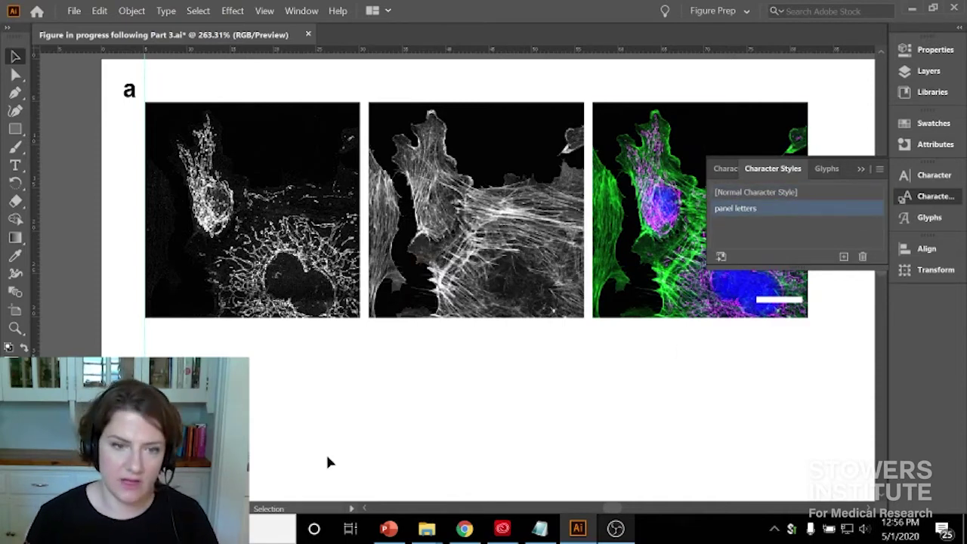
Step: Type the test word 'bfjhlke' below the image panels and select it
{"action": "left_click", "coordinate": [15, 164]}
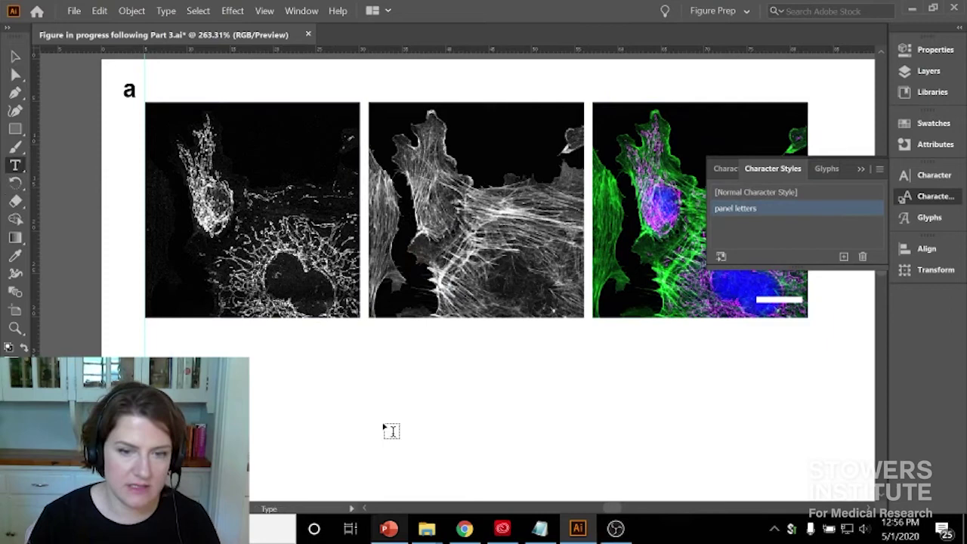
{"action": "left_click", "coordinate": [368, 373]}
{"action": "type", "text": "bfjhlke"}
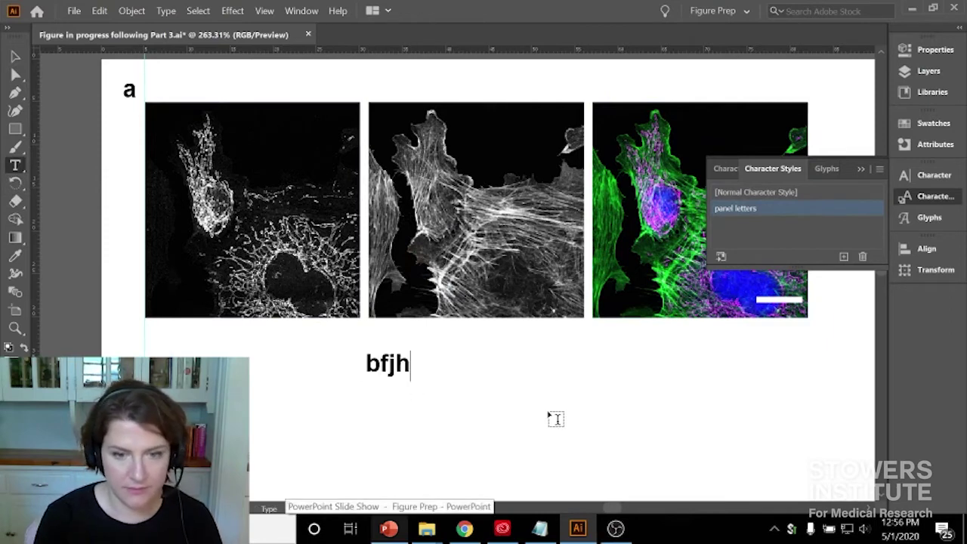
{"action": "left_click", "coordinate": [407, 362]}
{"action": "left_click_drag", "start_coordinate": [370, 361], "coordinate": [446, 365]}
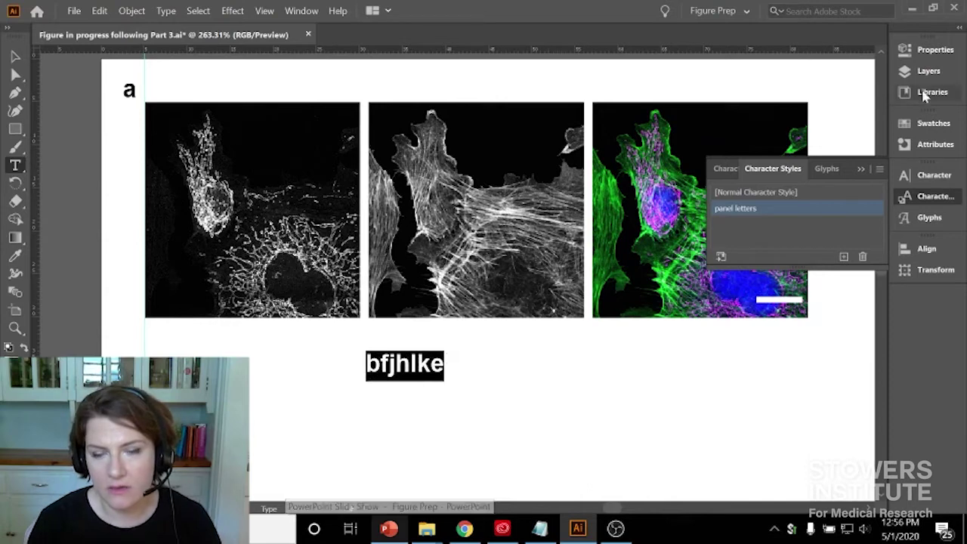
Step: Switch the test word to Algerian, then reapply 'panel letters' to restore Arial Bold 8 pt
{"action": "left_click", "coordinate": [723, 170]}
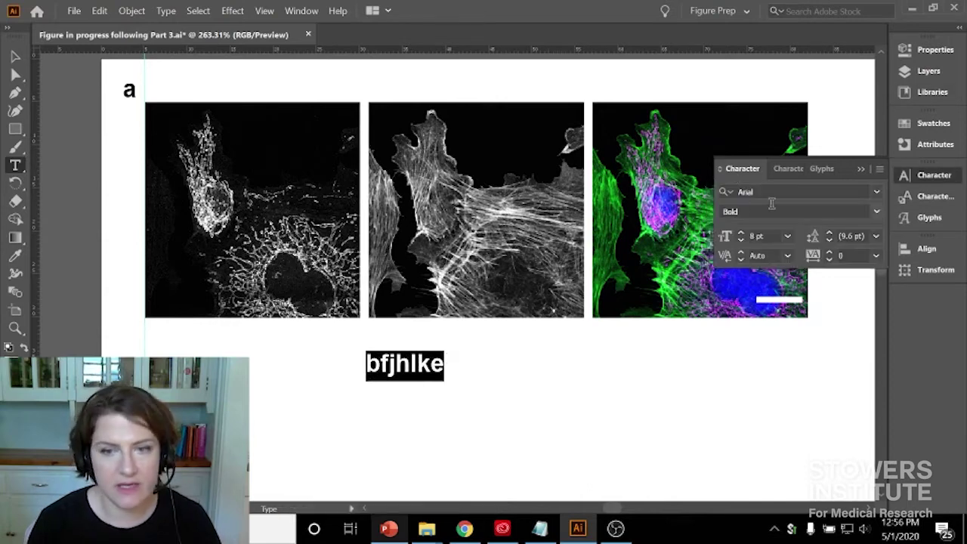
{"action": "left_click", "coordinate": [876, 192]}
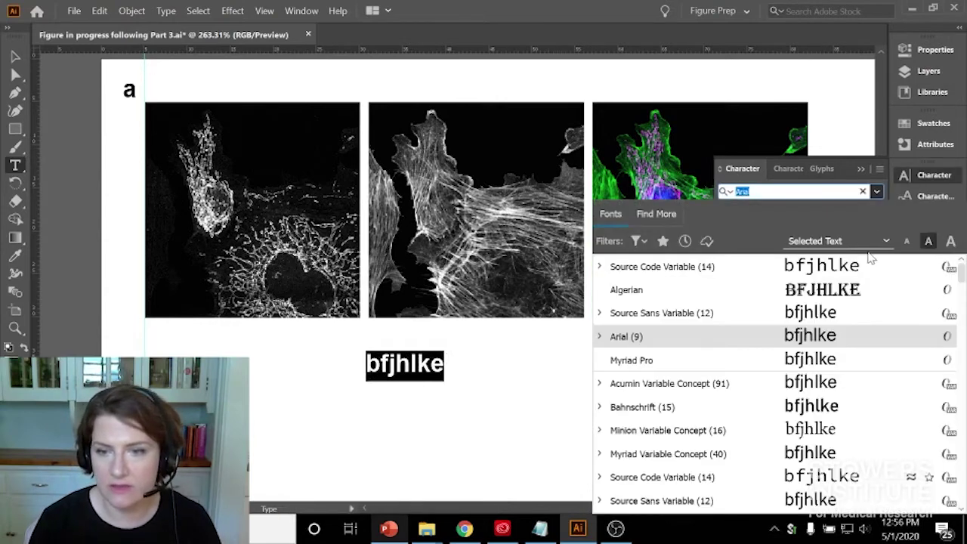
{"action": "left_click", "coordinate": [844, 291]}
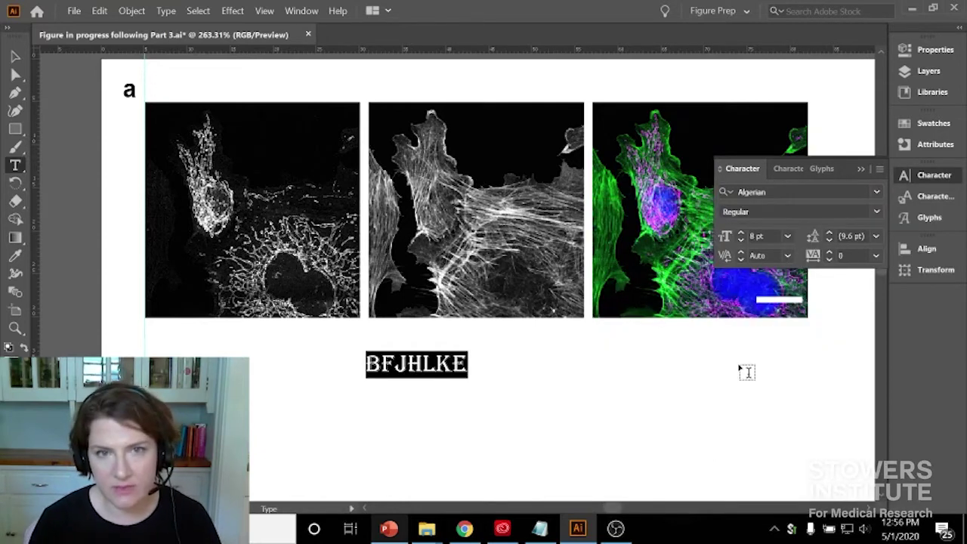
{"action": "left_click", "coordinate": [786, 171]}
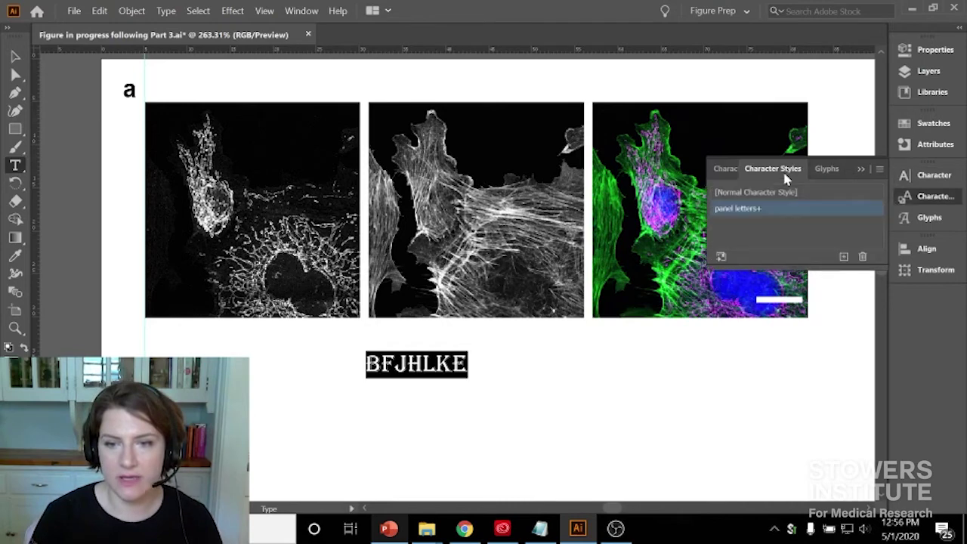
{"action": "left_click", "coordinate": [750, 217], "text": "alt"}
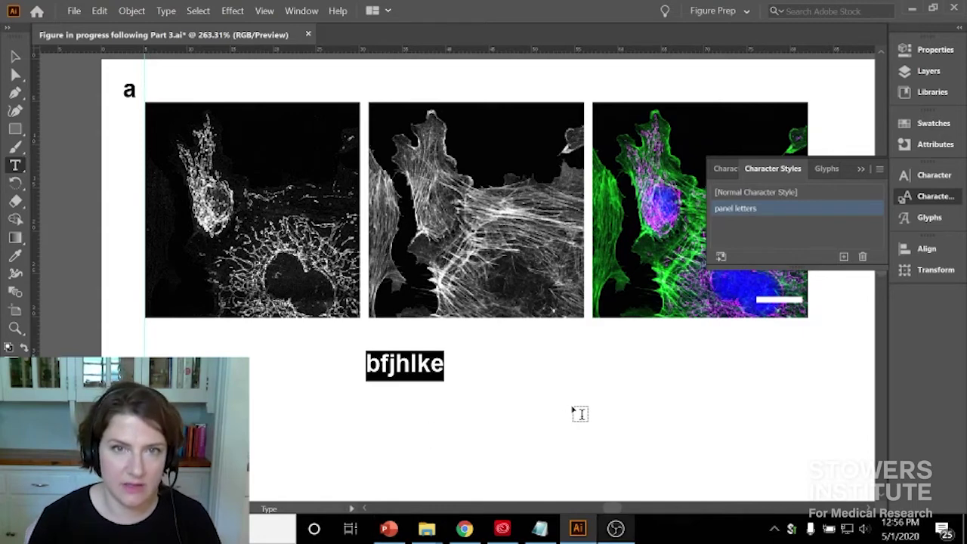
{"action": "left_click", "coordinate": [727, 170]}
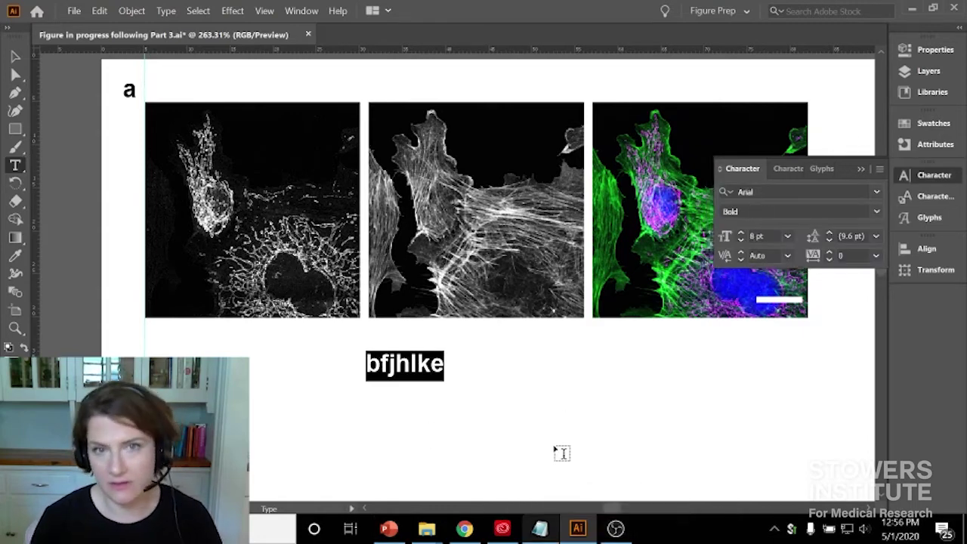
{"action": "key", "text": "Escape"}
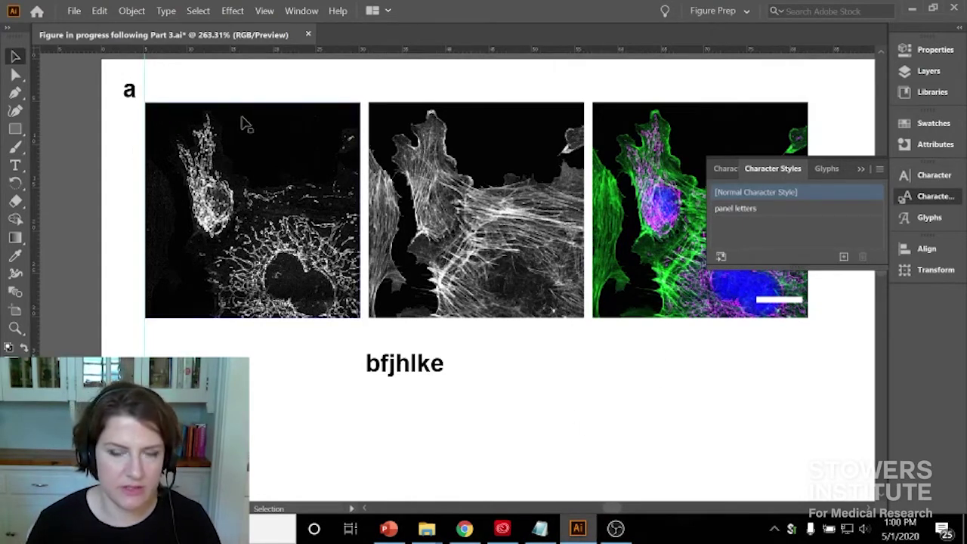
{"action": "left_click", "coordinate": [130, 96]}
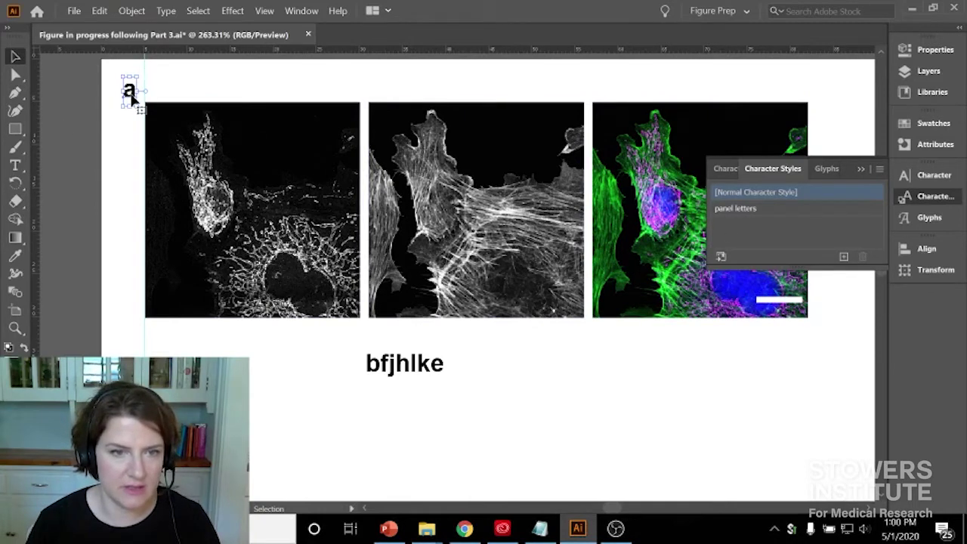
{"action": "left_click", "coordinate": [782, 212]}
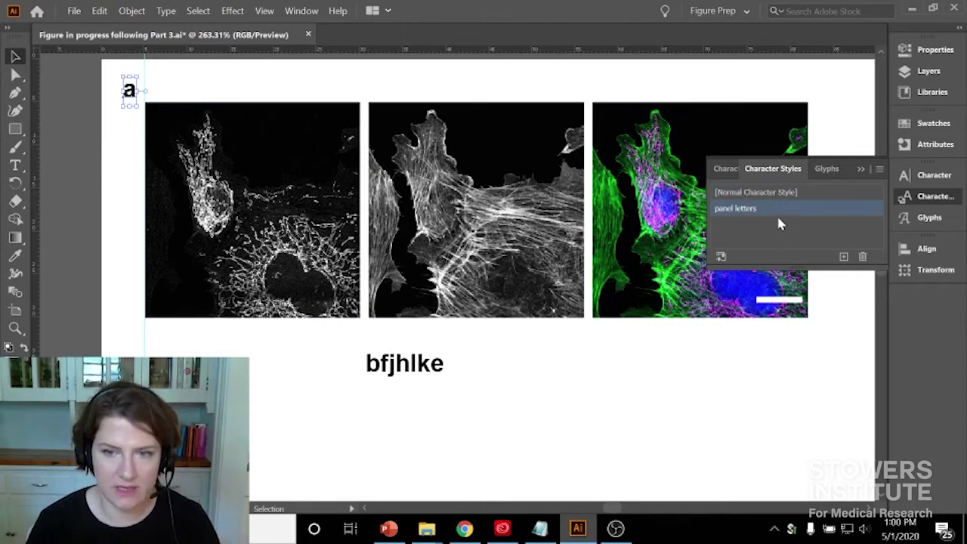
{"action": "left_click", "coordinate": [779, 217]}
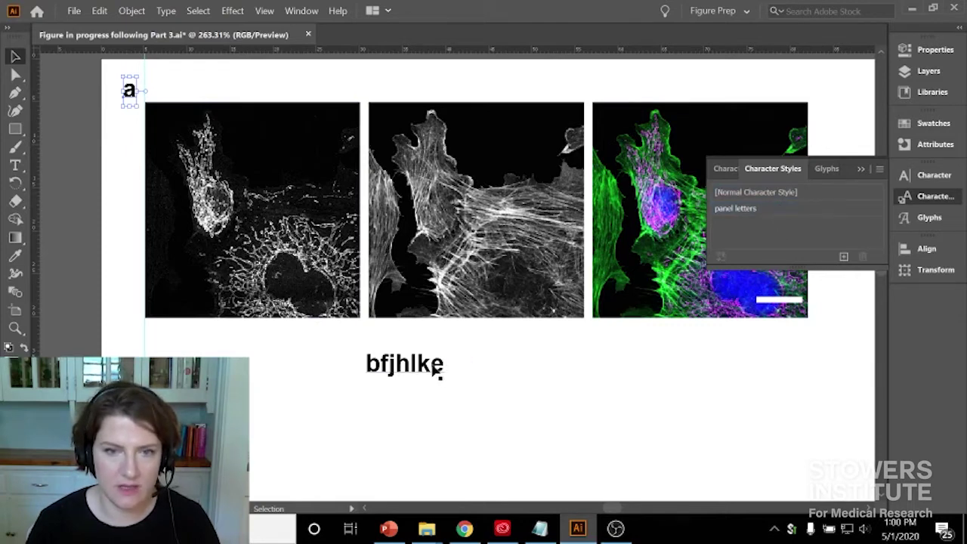
{"action": "left_click", "coordinate": [435, 368]}
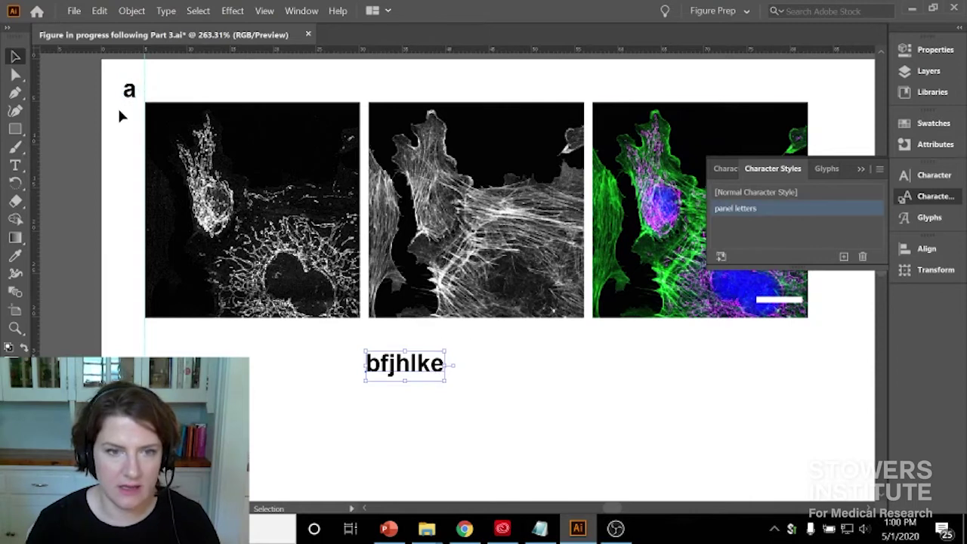
{"action": "left_click", "coordinate": [126, 93]}
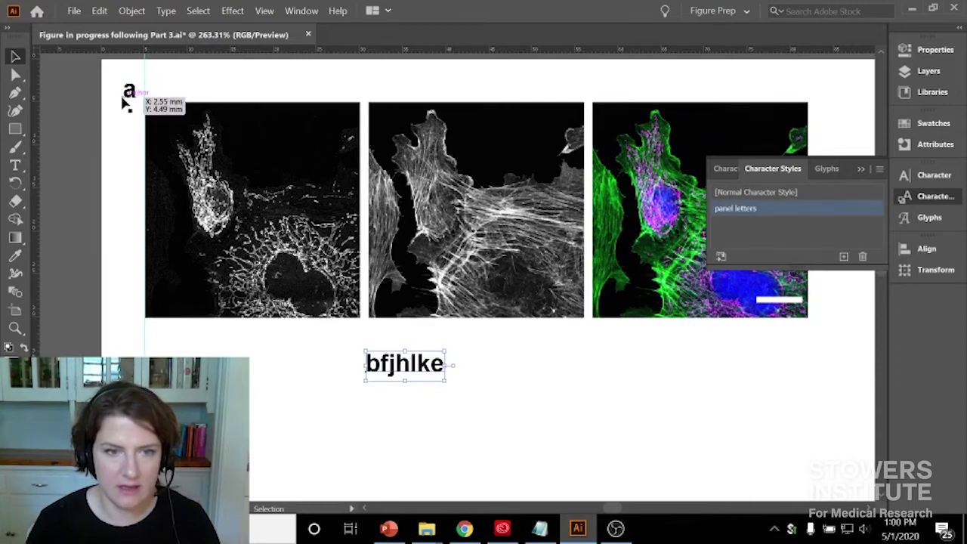
{"action": "left_click", "coordinate": [393, 368]}
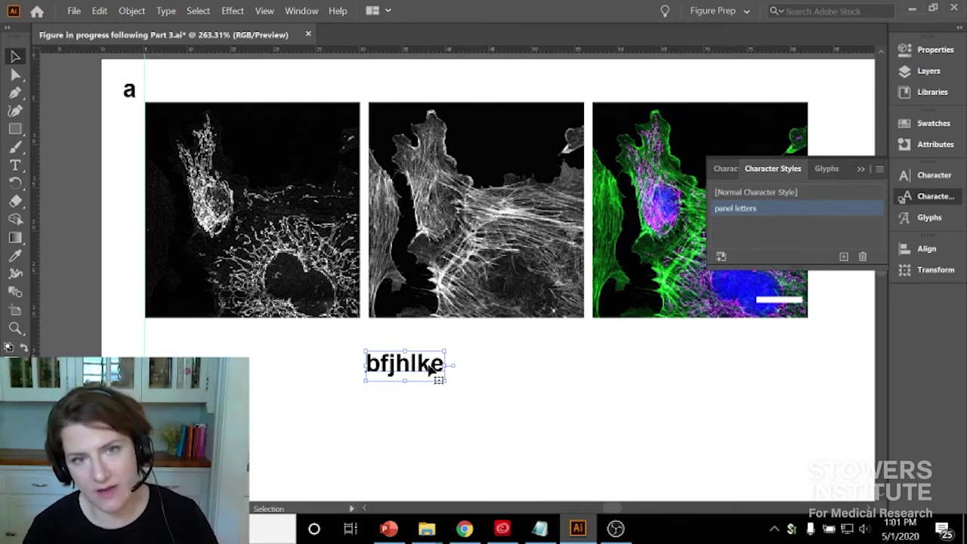
{"action": "left_click", "coordinate": [730, 168]}
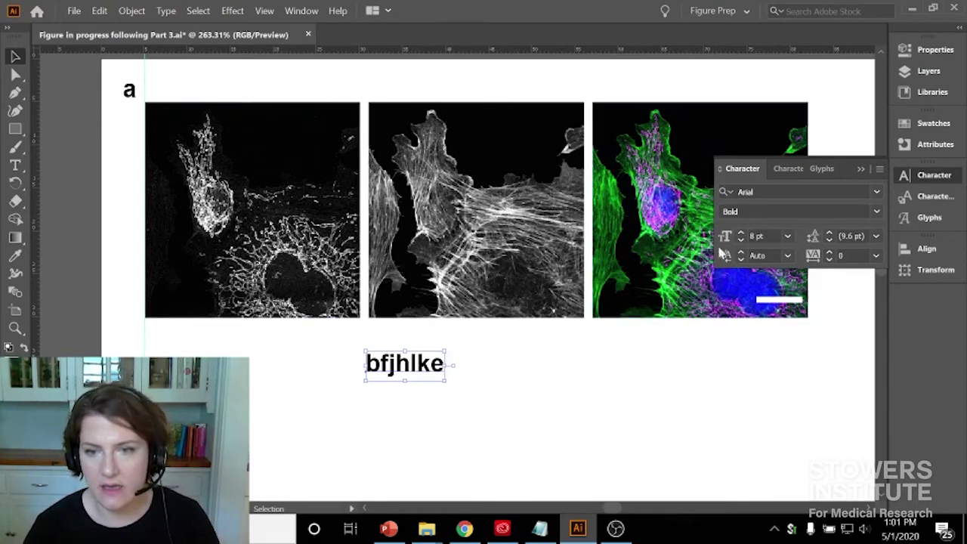
{"action": "left_click", "coordinate": [741, 234]}
{"action": "left_click", "coordinate": [741, 234]}
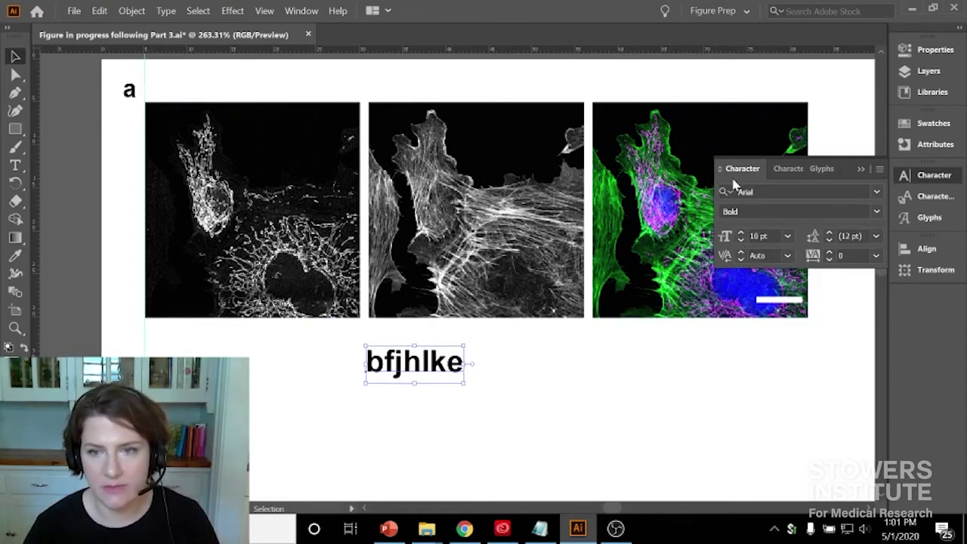
{"action": "left_click", "coordinate": [791, 169]}
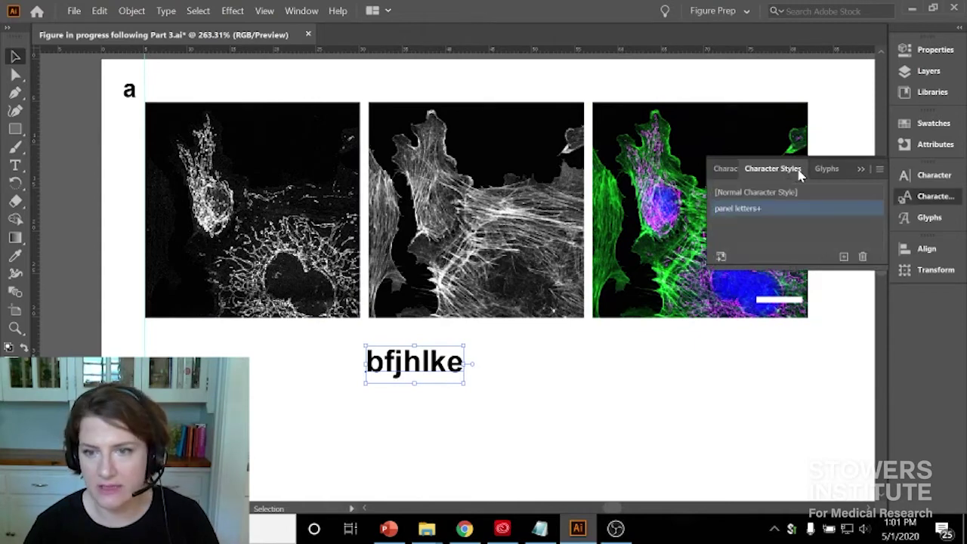
{"action": "left_click", "coordinate": [879, 169]}
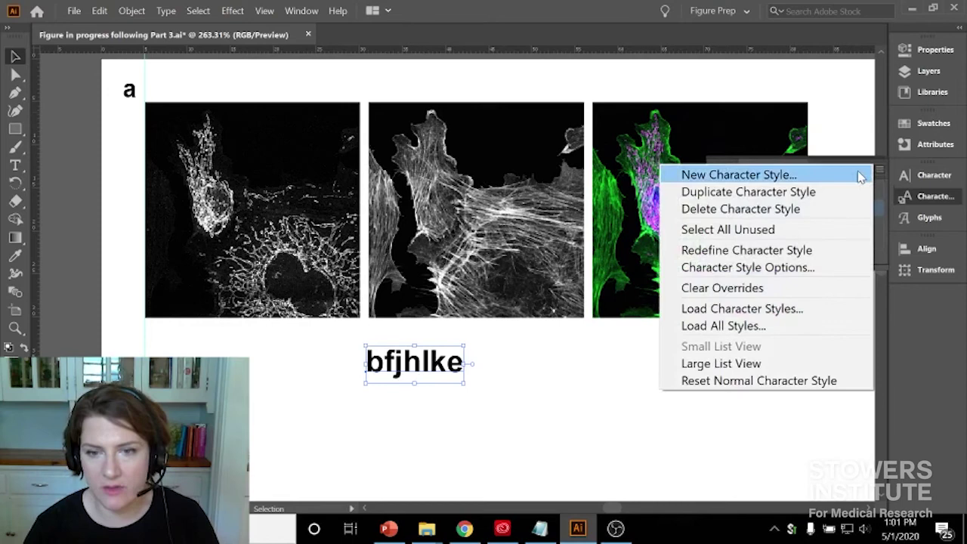
{"action": "left_click", "coordinate": [794, 257]}
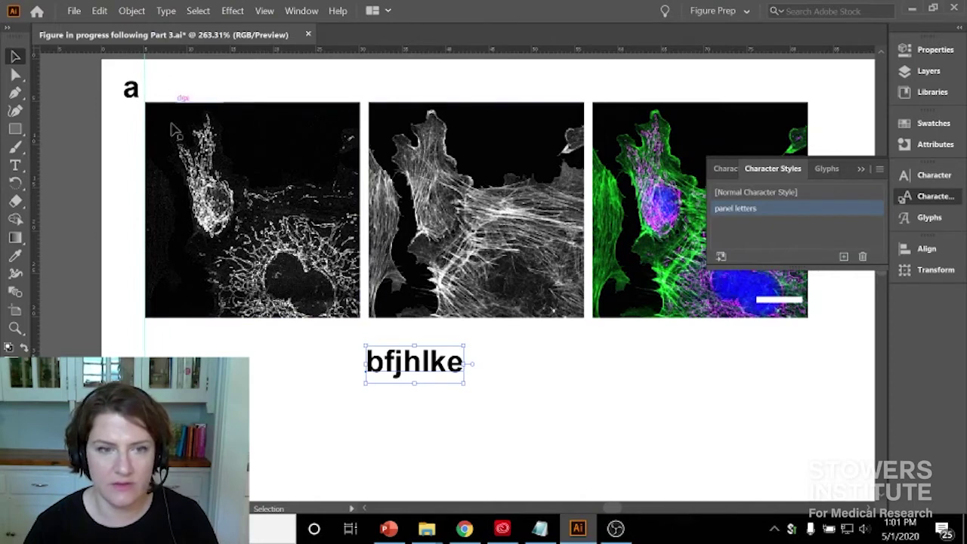
{"action": "left_click", "coordinate": [733, 168]}
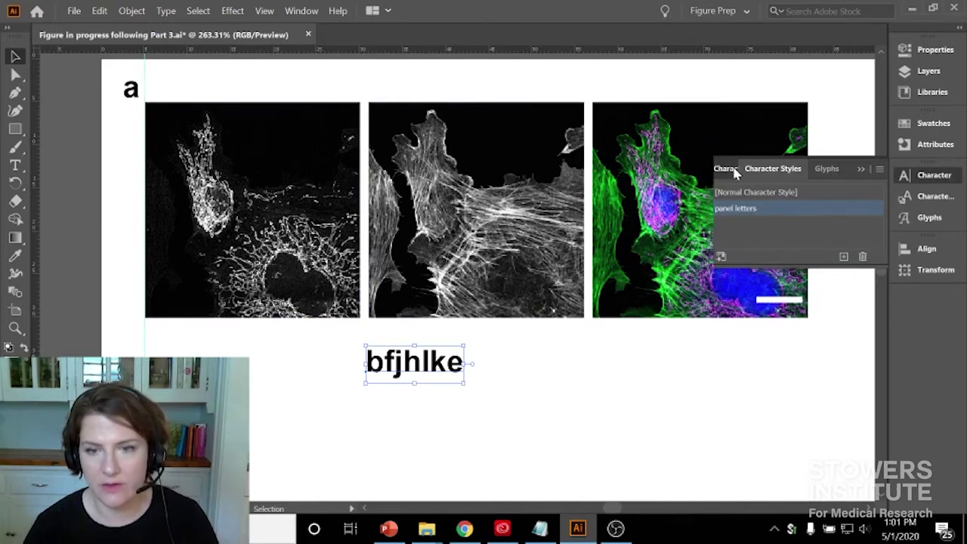
{"action": "left_click", "coordinate": [741, 240]}
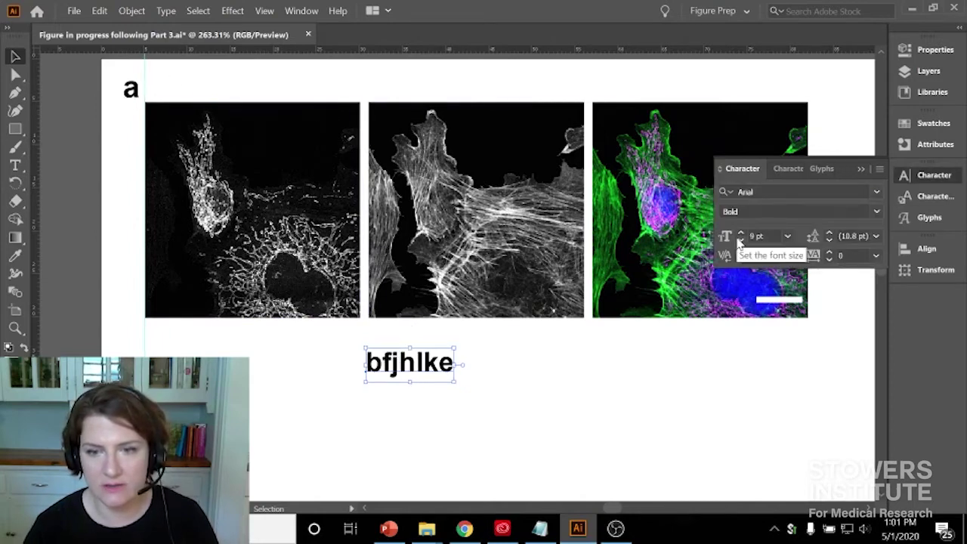
{"action": "left_click", "coordinate": [740, 241]}
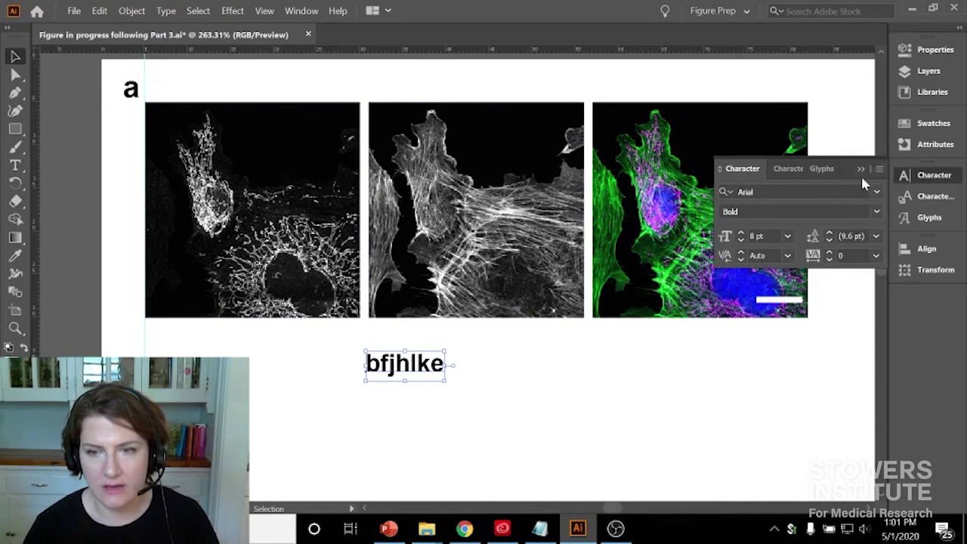
{"action": "left_click", "coordinate": [785, 168]}
{"action": "left_click", "coordinate": [879, 168]}
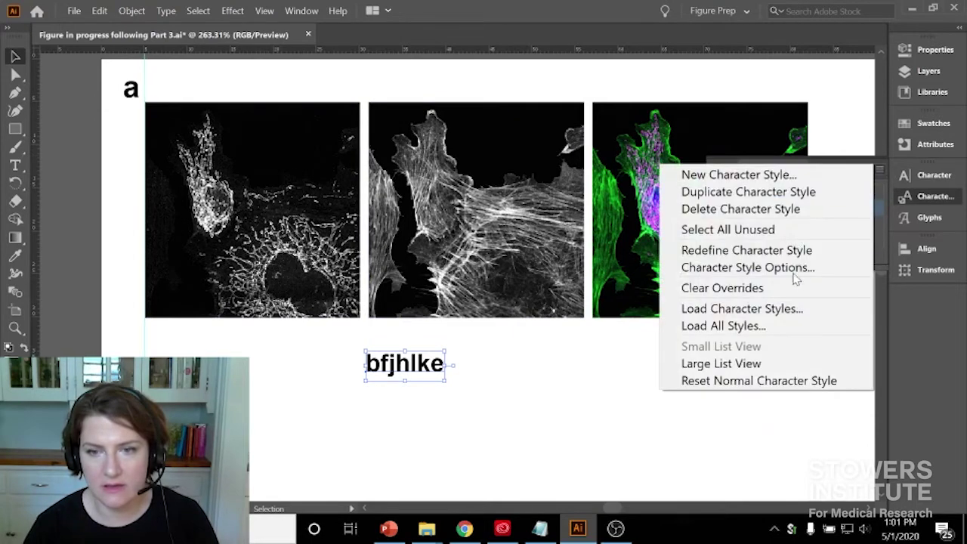
{"action": "left_click", "coordinate": [779, 257]}
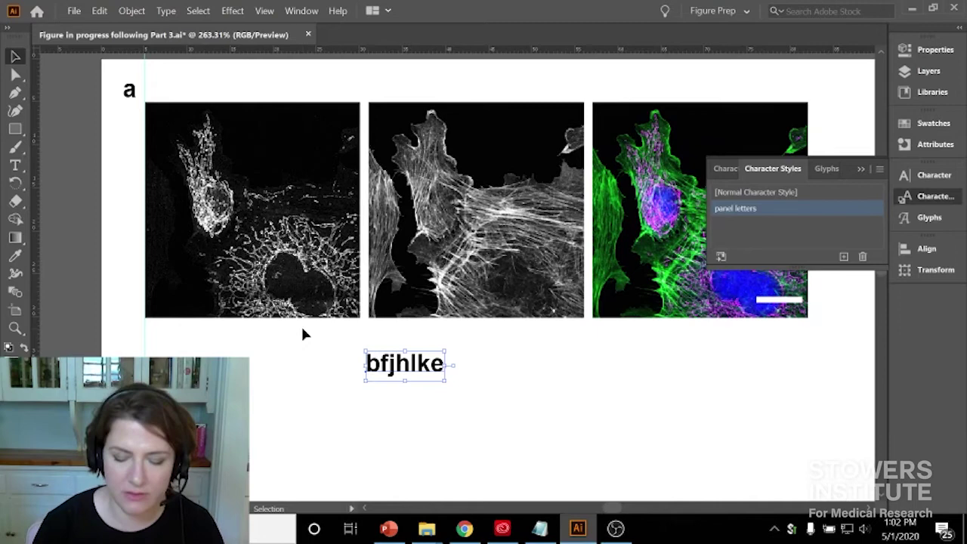
Step: Delete the stray 'bfjhlke' test text from below the panels
{"action": "key", "text": "Delete"}
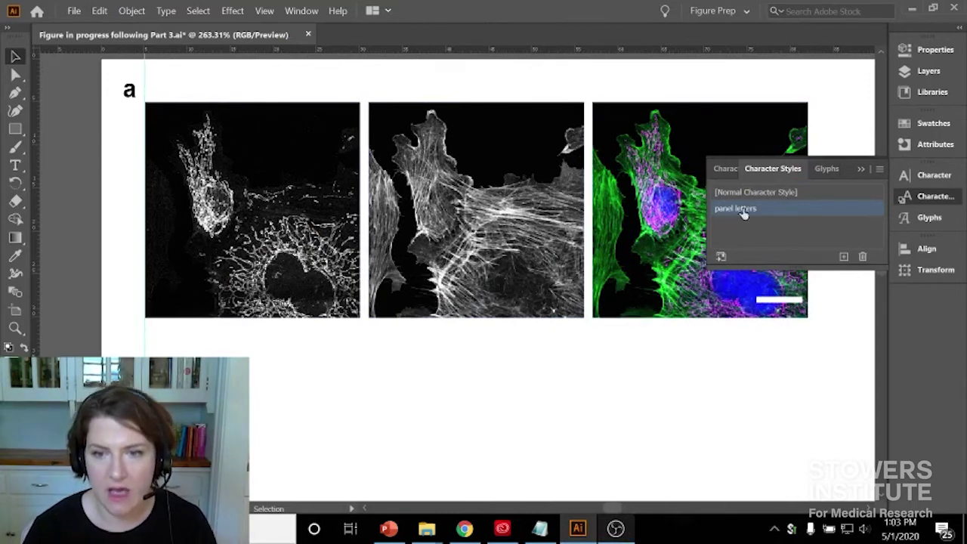
Step: Create a 'Magenta text' character style using Arial Regular at 7 pt
{"action": "left_click", "coordinate": [844, 257], "text": "alt"}
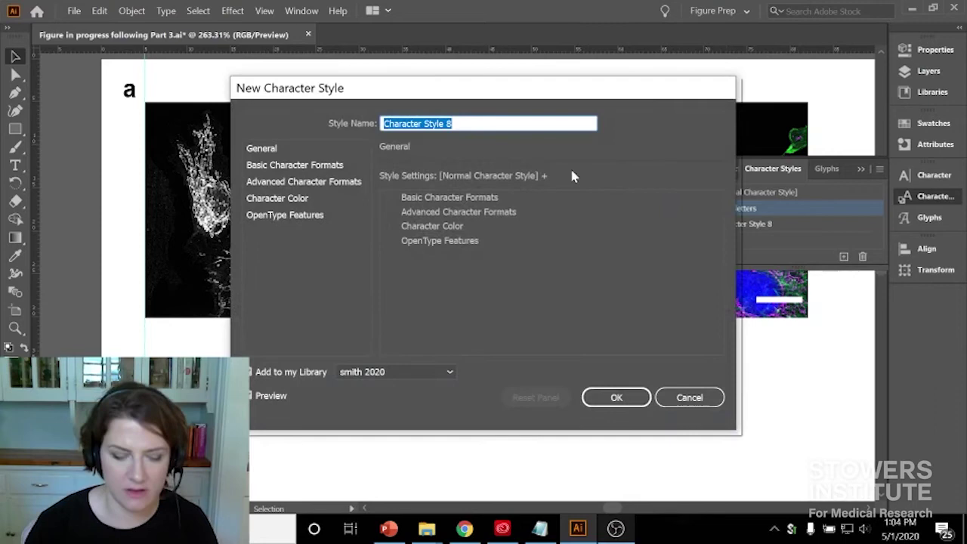
{"action": "type", "text": "Magenta text"}
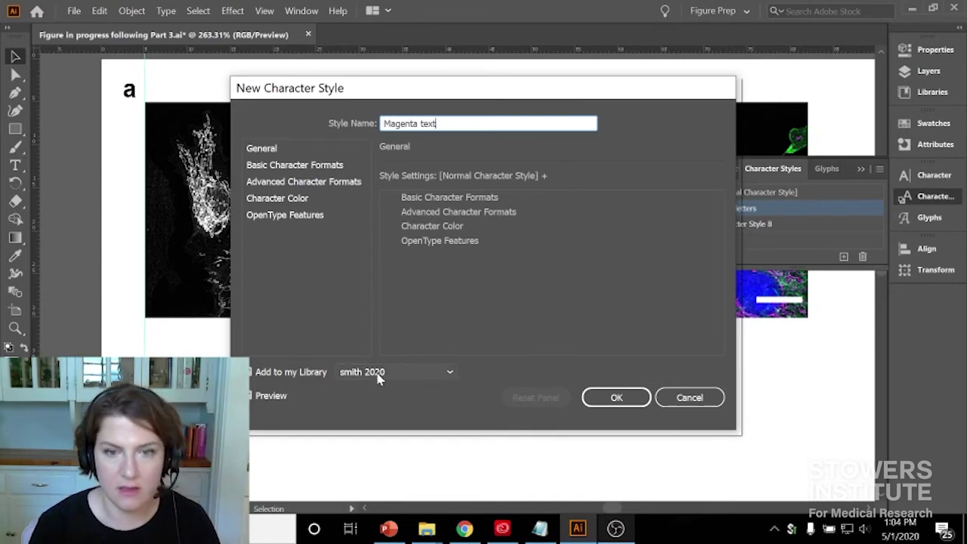
{"action": "left_click", "coordinate": [269, 154]}
{"action": "left_click", "coordinate": [286, 166]}
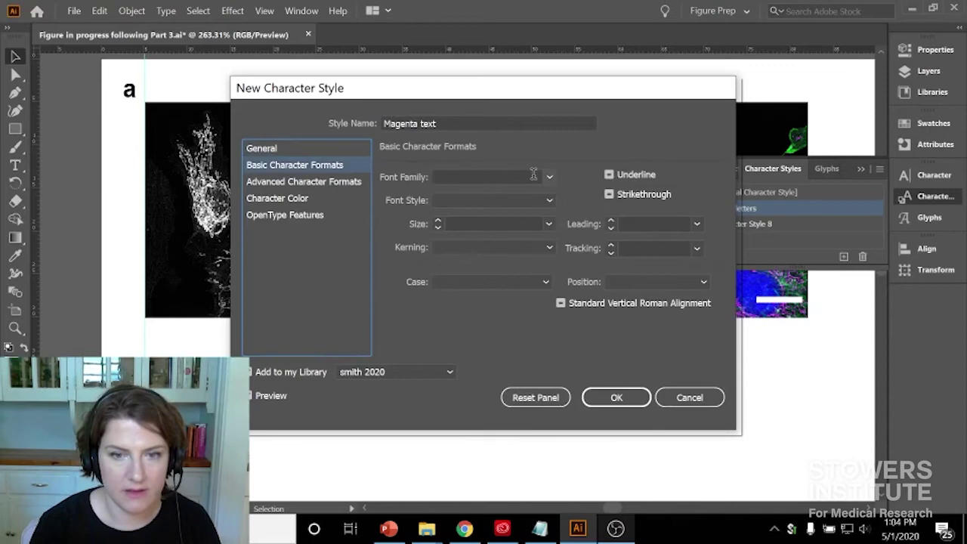
{"action": "left_click", "coordinate": [533, 177]}
{"action": "type", "text": "Arial"}
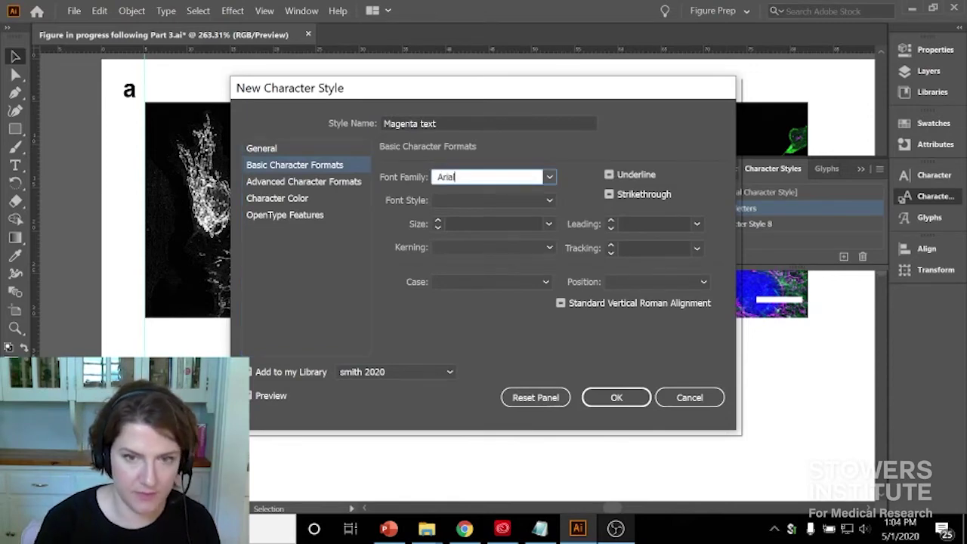
{"action": "left_click", "coordinate": [502, 224]}
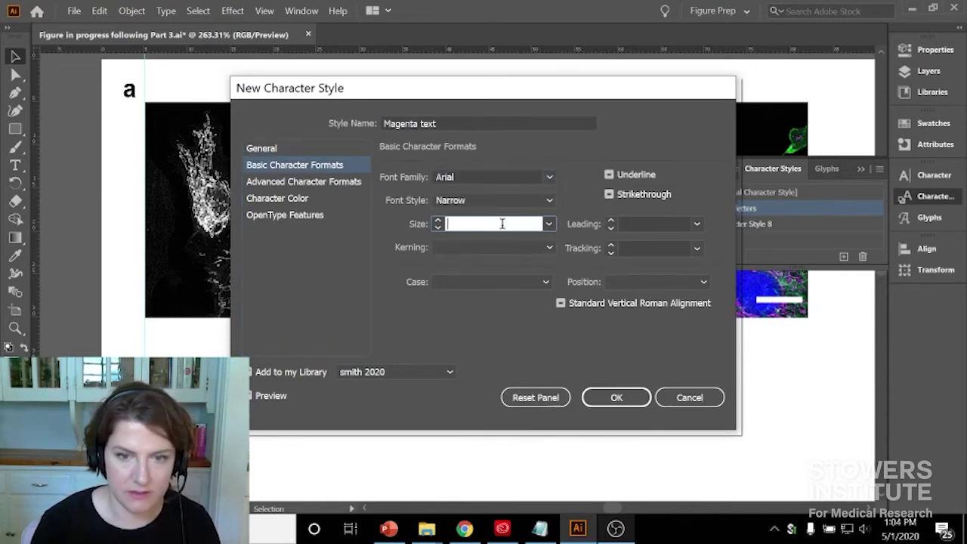
{"action": "type", "text": "7"}
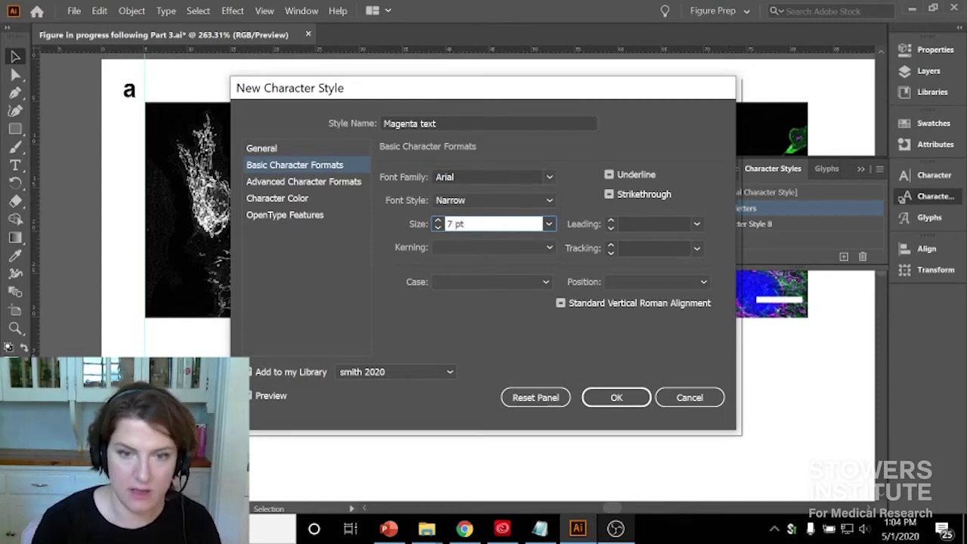
{"action": "left_click", "coordinate": [528, 199]}
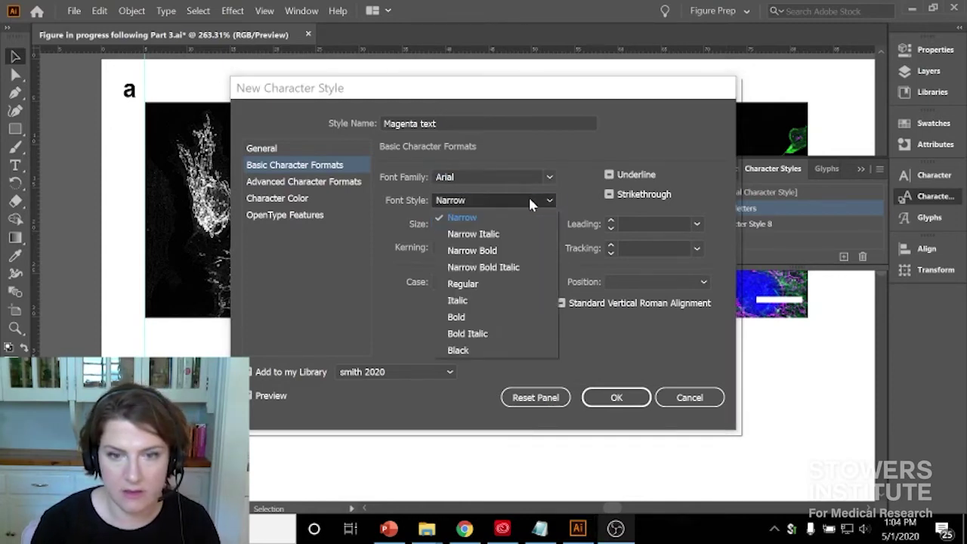
{"action": "left_click", "coordinate": [483, 285]}
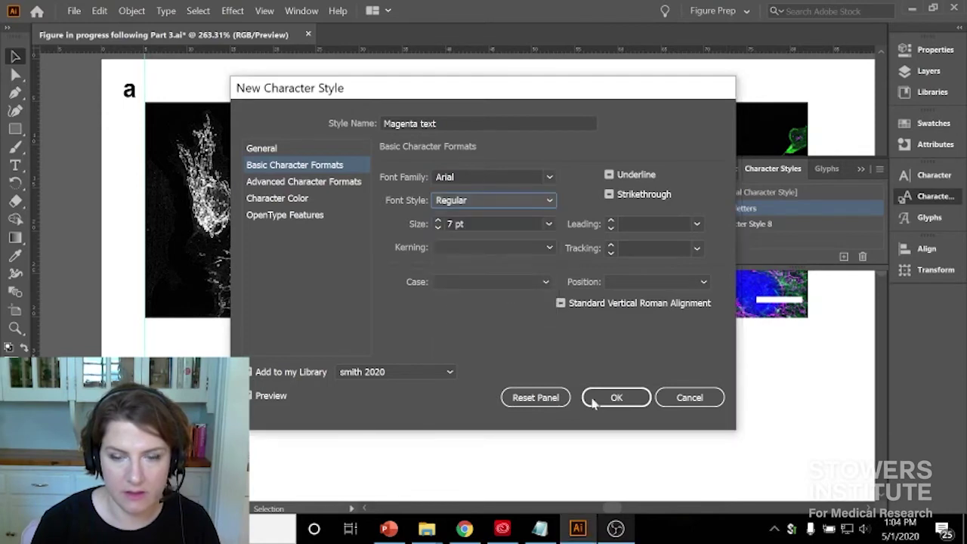
{"action": "left_click", "coordinate": [631, 405]}
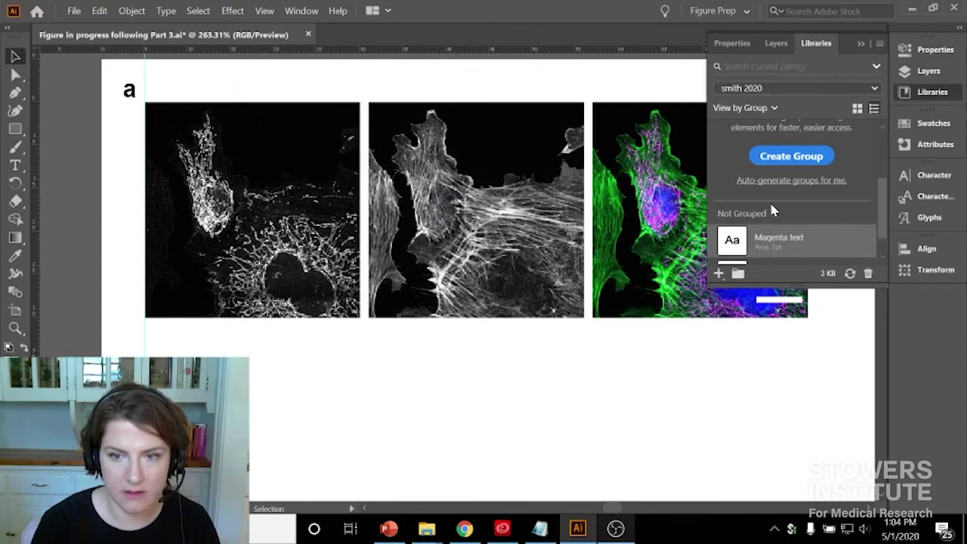
Step: Add a 'Lorem ipsum' line in the Magenta text style and move it above the left image
{"action": "scroll", "coordinate": [767, 210], "scroll_direction": "down", "scroll_amount": 1}
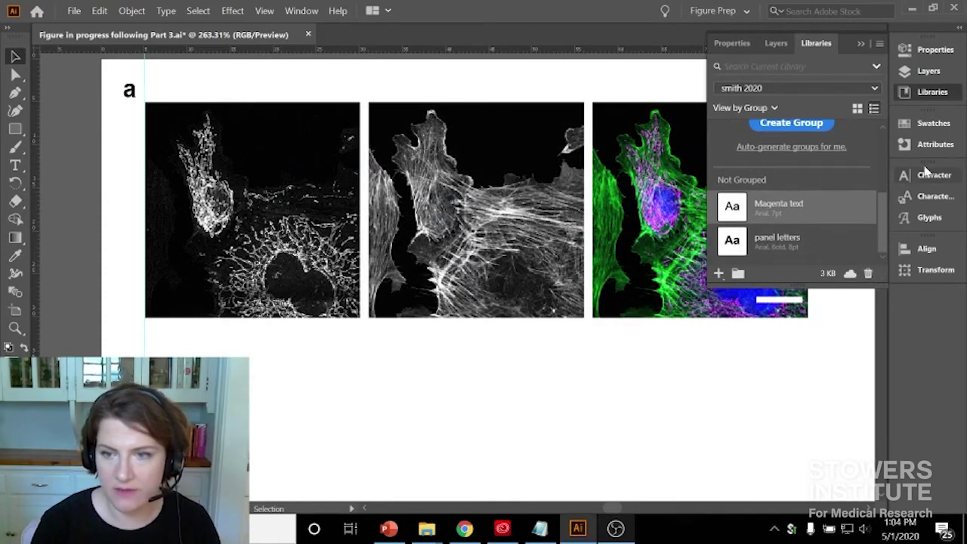
{"action": "left_click", "coordinate": [15, 166]}
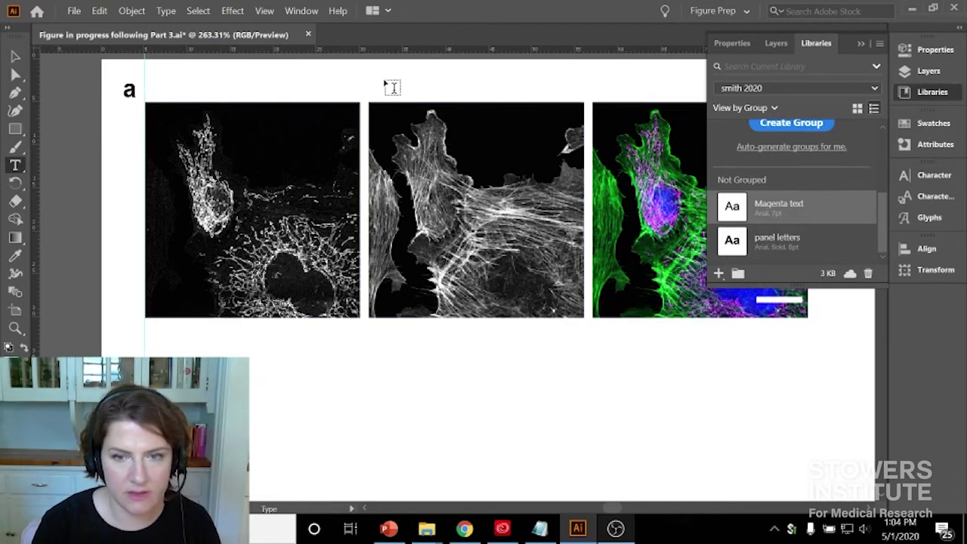
{"action": "left_click", "coordinate": [178, 80]}
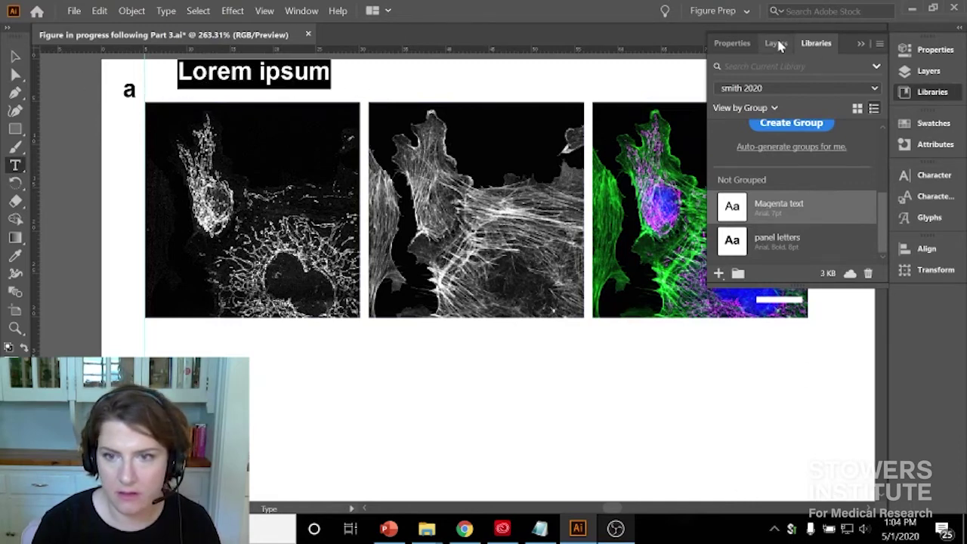
{"action": "left_click", "coordinate": [935, 196]}
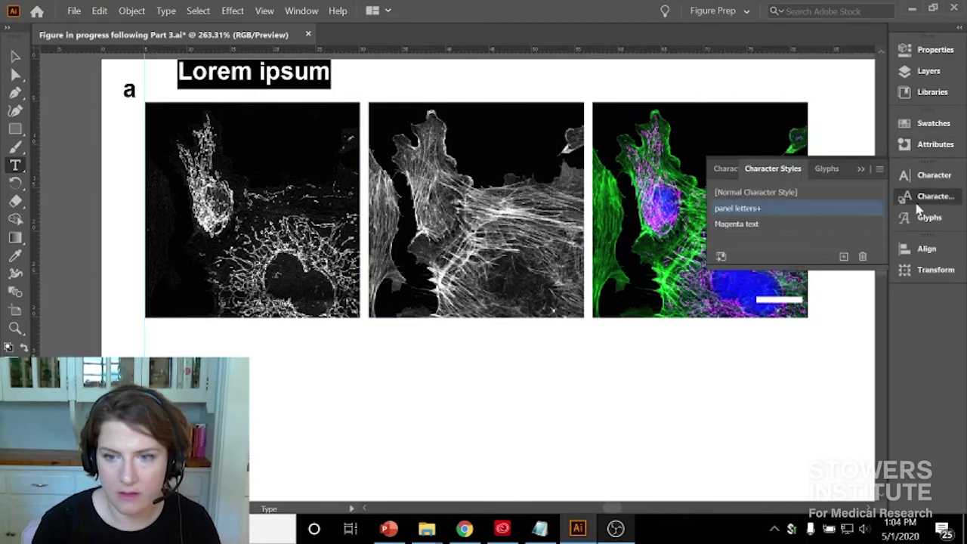
{"action": "left_click", "coordinate": [744, 225]}
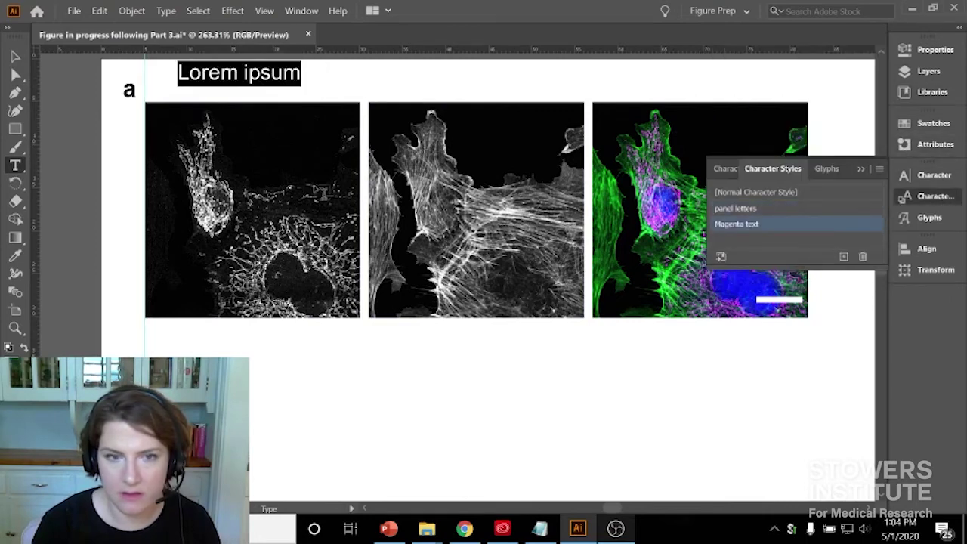
{"action": "left_click", "coordinate": [17, 57]}
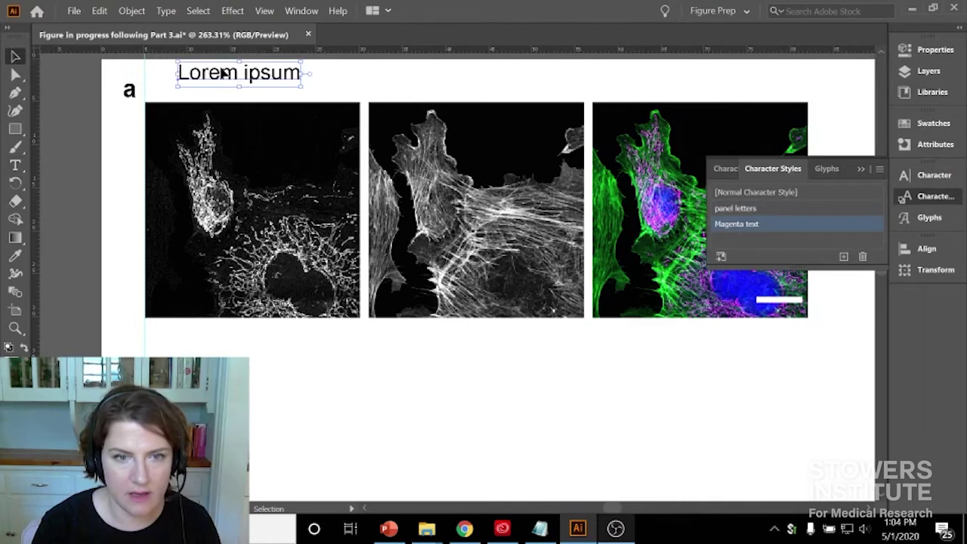
{"action": "left_click_drag", "start_coordinate": [223, 75], "coordinate": [247, 90]}
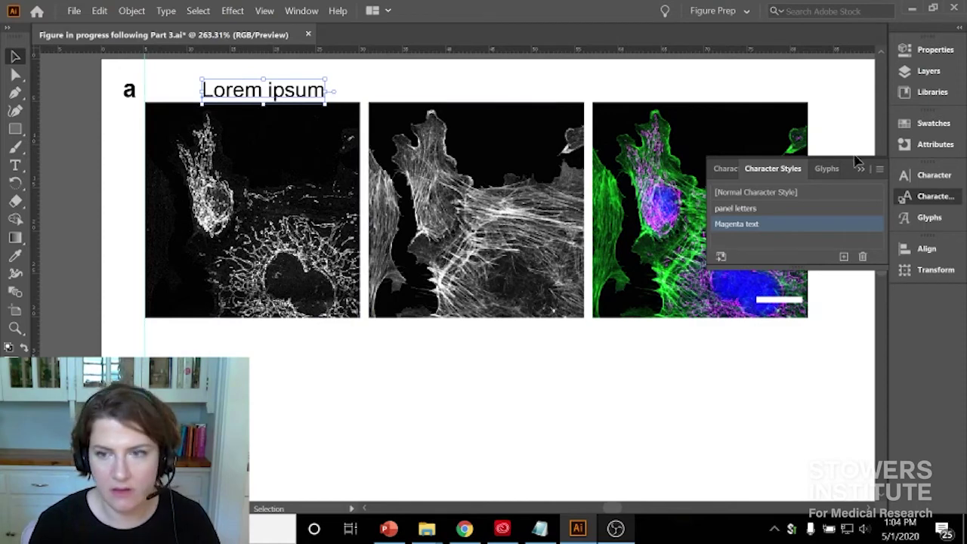
Step: Colour the label CMYK Magenta, nudge it left, and select 'MitoTracker Red' in Notepad
{"action": "left_click", "coordinate": [947, 144]}
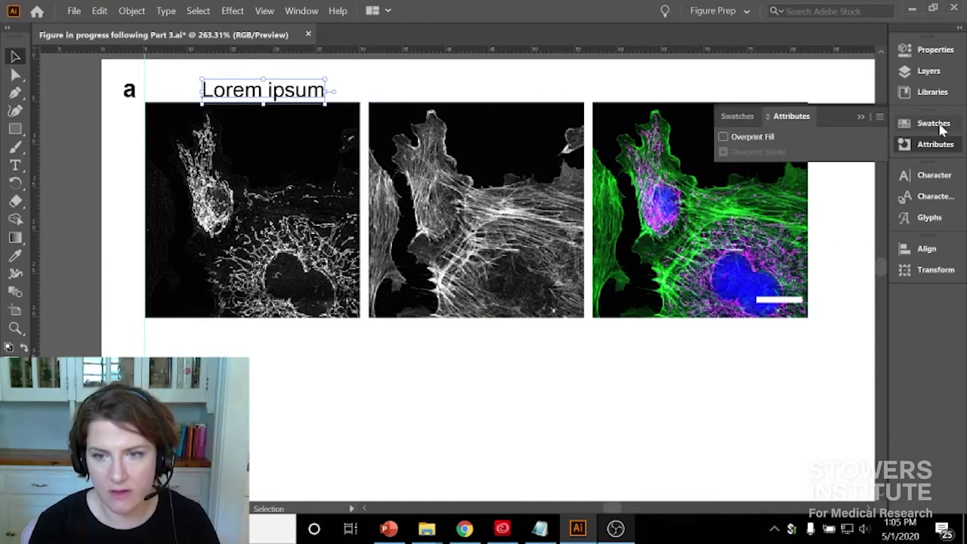
{"action": "left_click", "coordinate": [942, 125]}
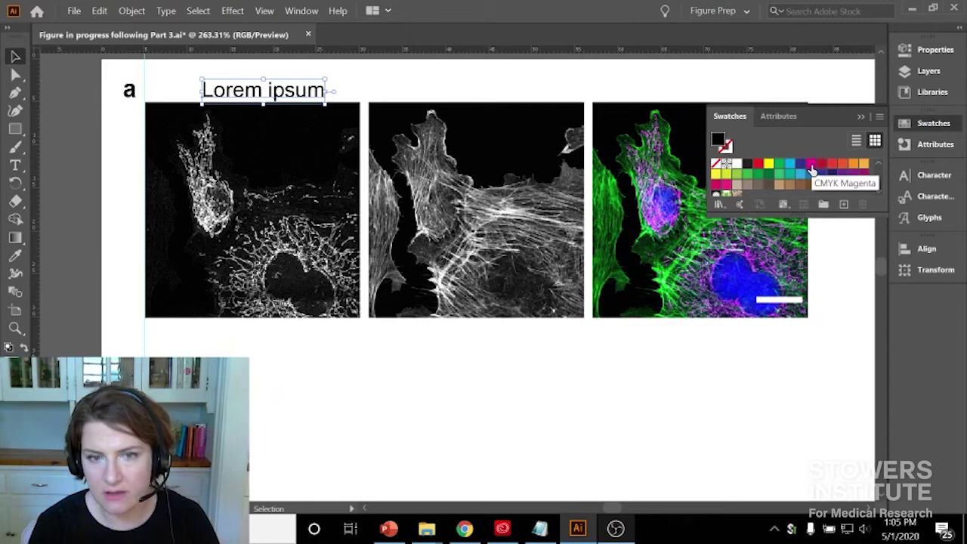
{"action": "left_click", "coordinate": [811, 165]}
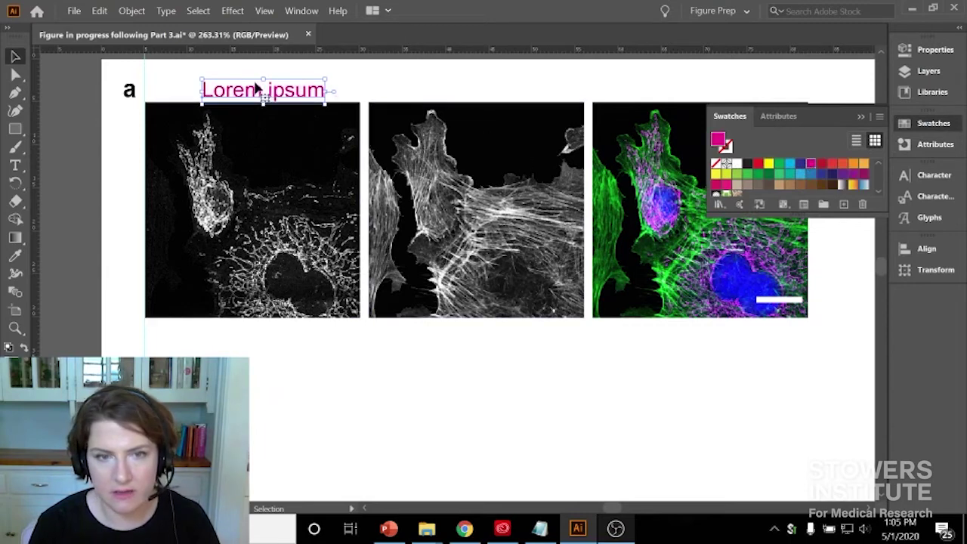
{"action": "left_click_drag", "start_coordinate": [297, 92], "coordinate": [287, 91]}
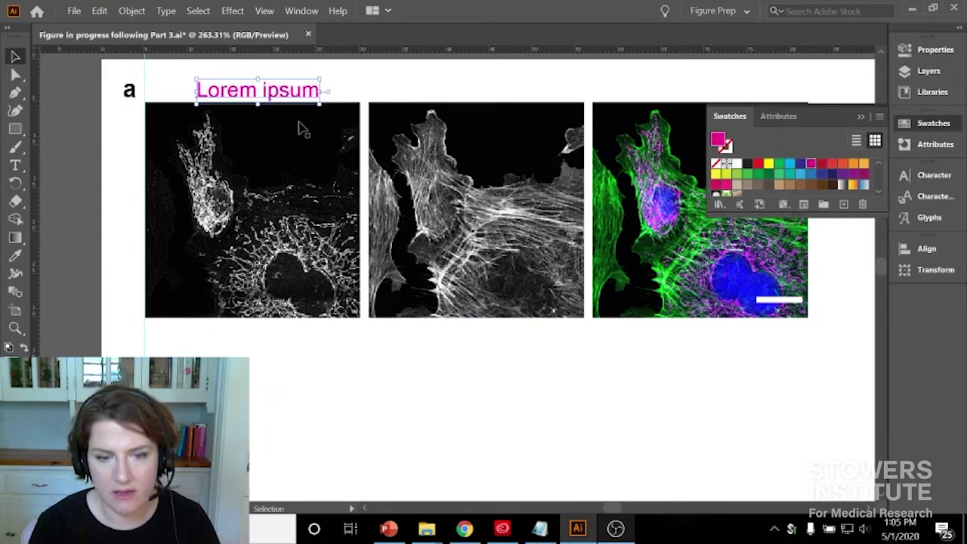
{"action": "left_click", "coordinate": [543, 529]}
{"action": "left_click_drag", "start_coordinate": [152, 98], "coordinate": [43, 99]}
{"action": "key", "text": "ctrl+c"}
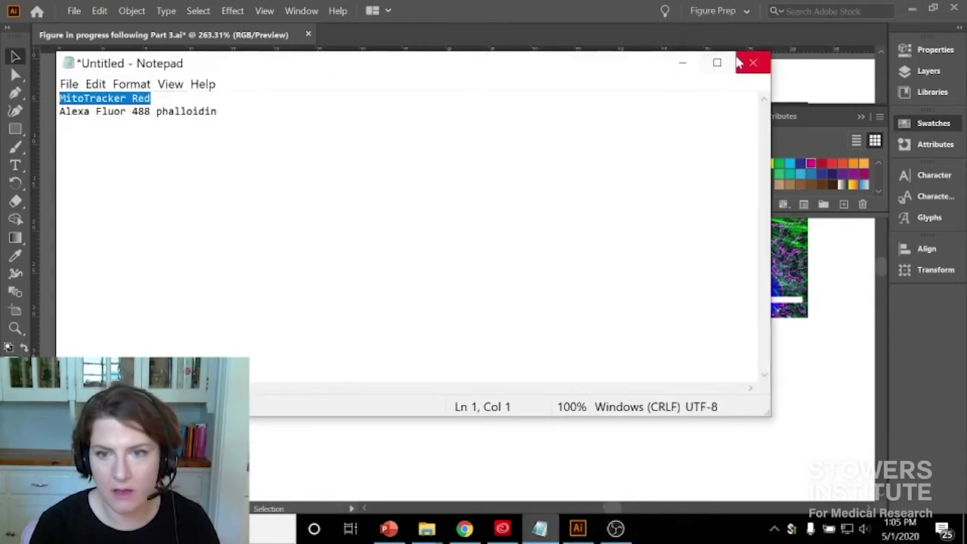
Step: Replace the Lorem ipsum placeholder with 'MitoTracker Red' and shift the label slightly left
{"action": "left_click", "coordinate": [683, 63]}
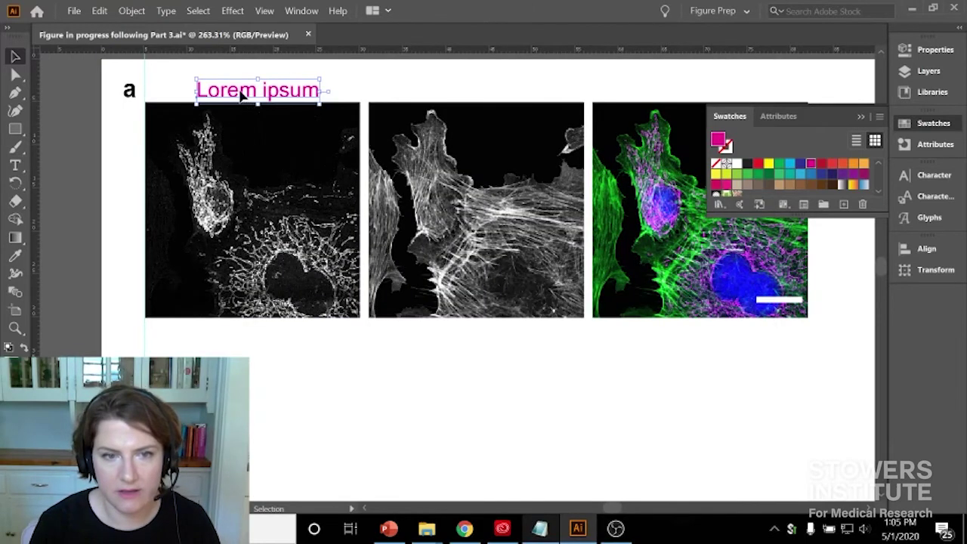
{"action": "left_click", "coordinate": [334, 104]}
{"action": "left_click", "coordinate": [333, 93]}
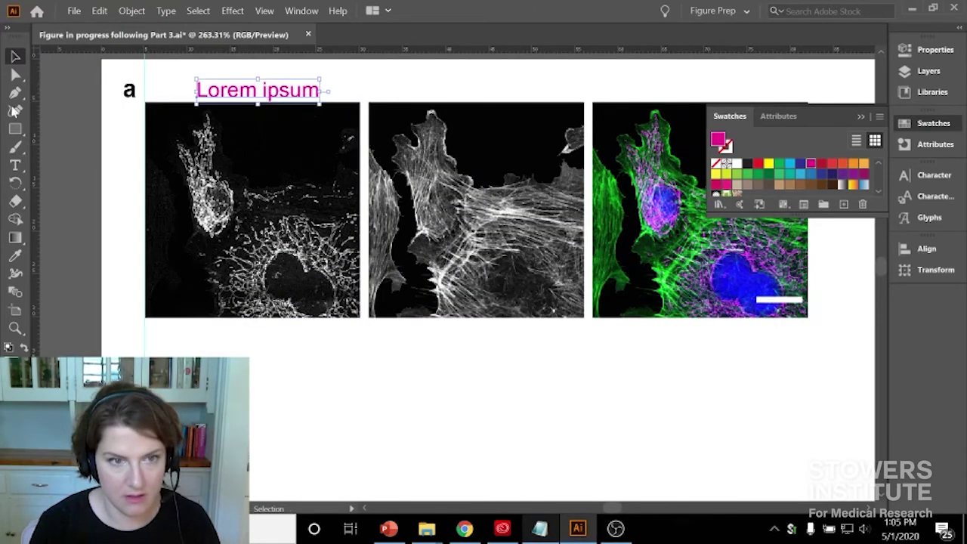
{"action": "left_click", "coordinate": [15, 164]}
{"action": "left_click", "coordinate": [261, 91]}
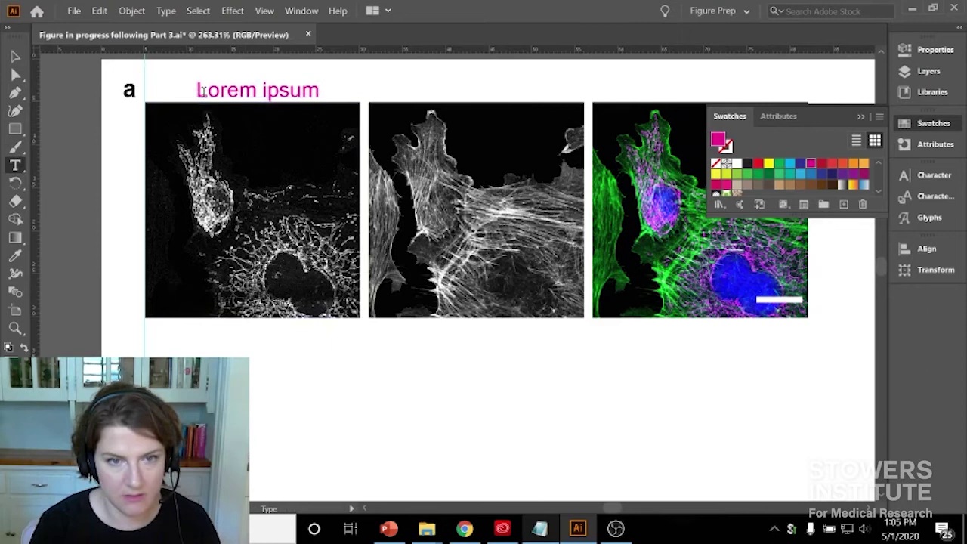
{"action": "left_click_drag", "start_coordinate": [204, 91], "coordinate": [341, 91]}
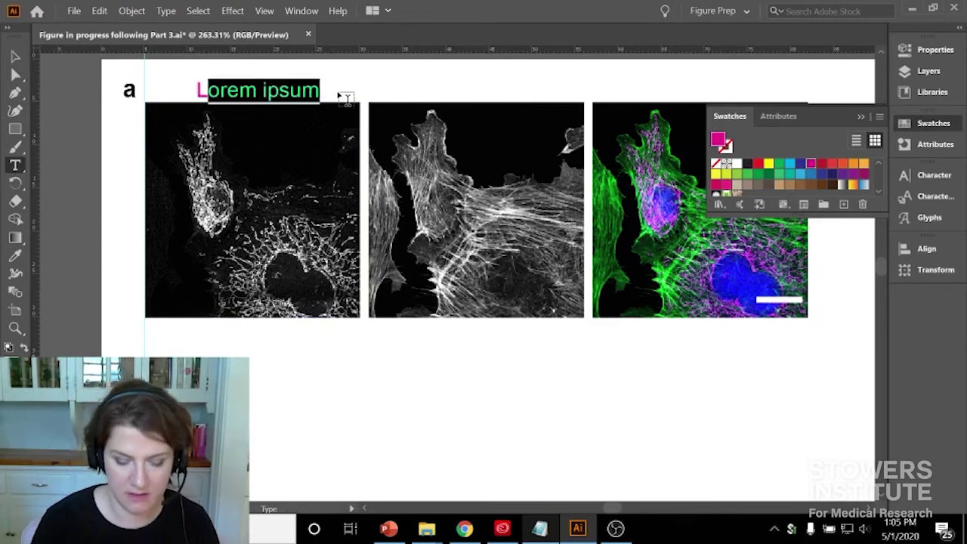
{"action": "key", "text": "BackSpace"}
{"action": "key", "text": "BackSpace"}
{"action": "key", "text": "ctrl+v"}
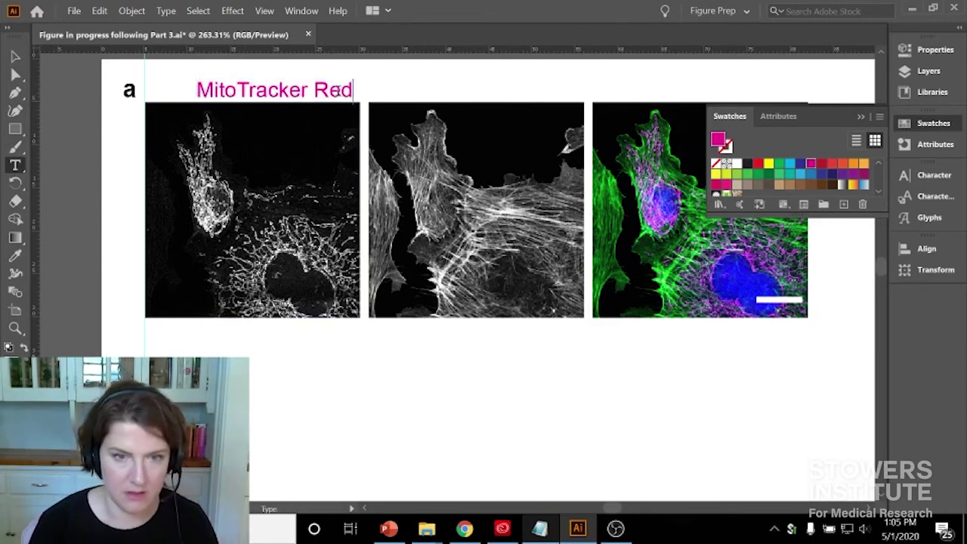
{"action": "left_click", "coordinate": [15, 58]}
{"action": "left_click_drag", "start_coordinate": [305, 94], "coordinate": [296, 94]}
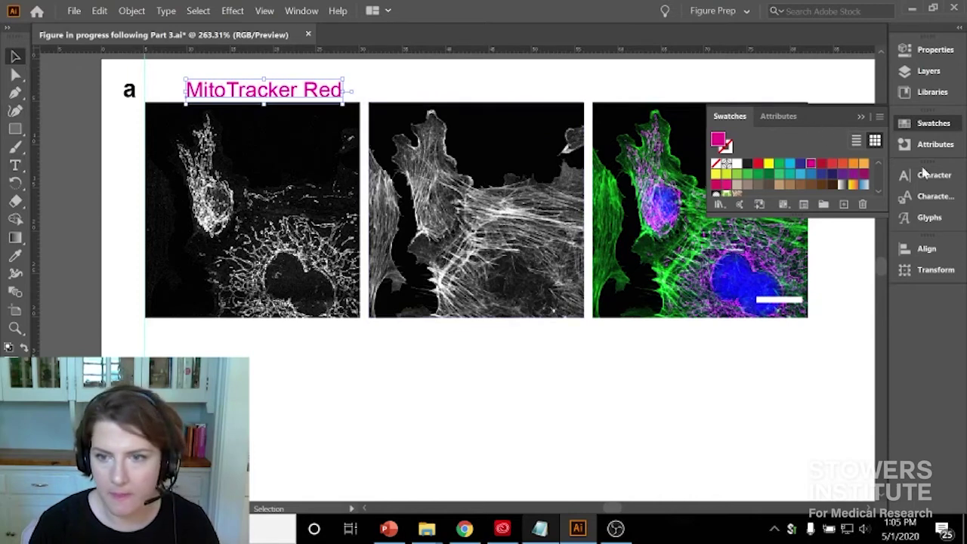
Step: With the left image as key object, horizontally centre the MitoTracker Red label over it
{"action": "left_click", "coordinate": [923, 251]}
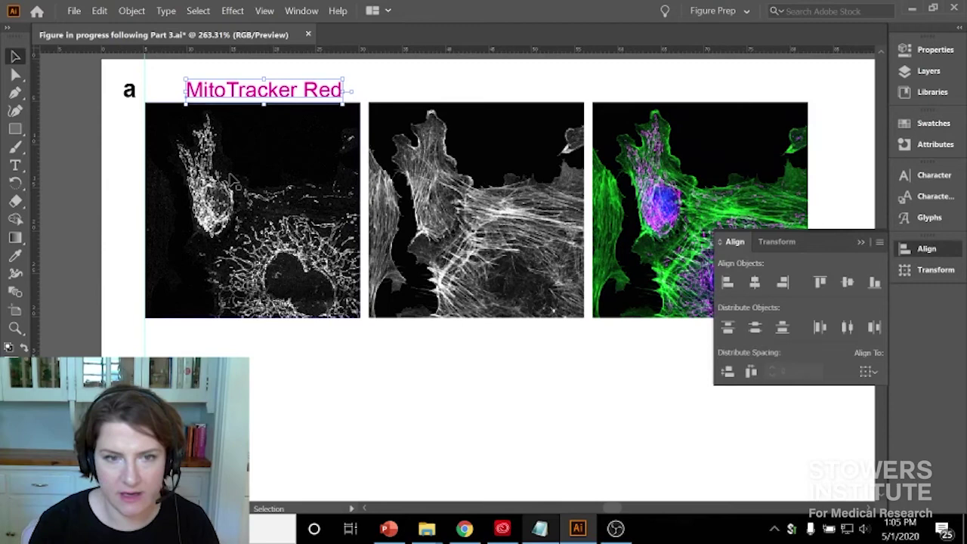
{"action": "key", "text": "a"}
{"action": "left_click", "coordinate": [281, 210]}
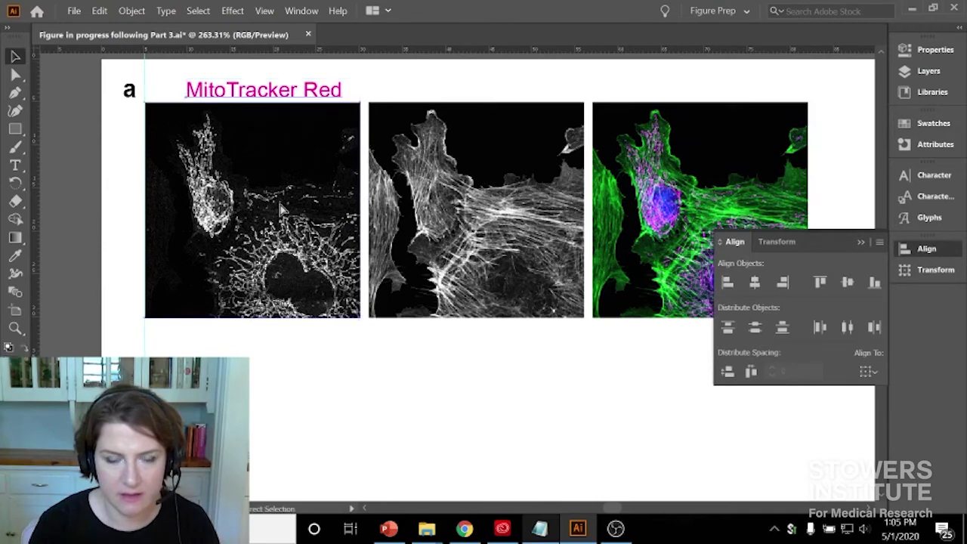
{"action": "key", "text": "v"}
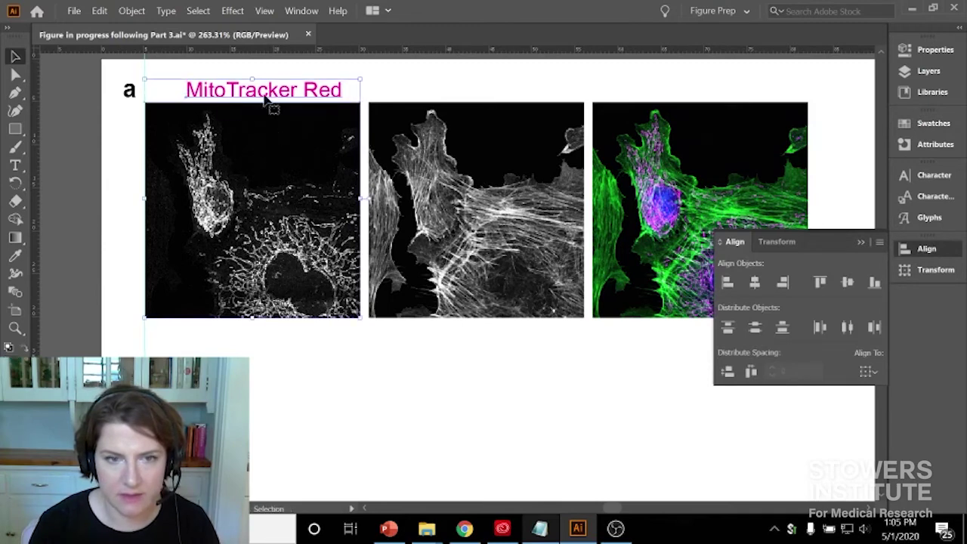
{"action": "left_click", "coordinate": [254, 179]}
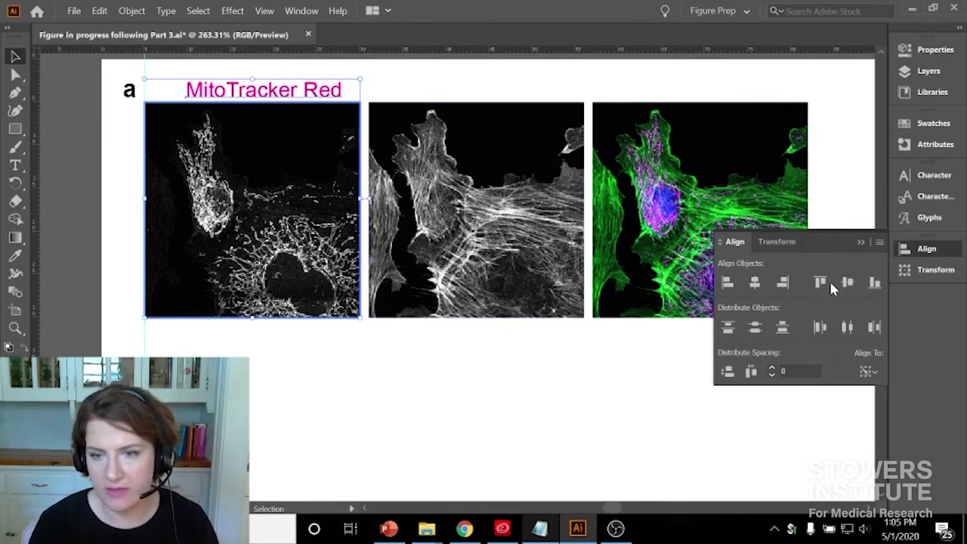
{"action": "left_click", "coordinate": [755, 282]}
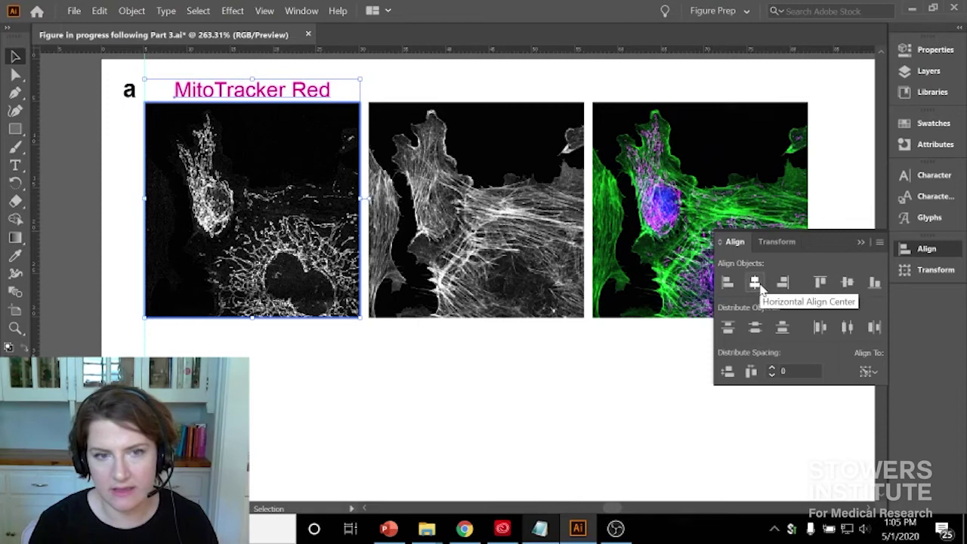
{"action": "left_click", "coordinate": [421, 437]}
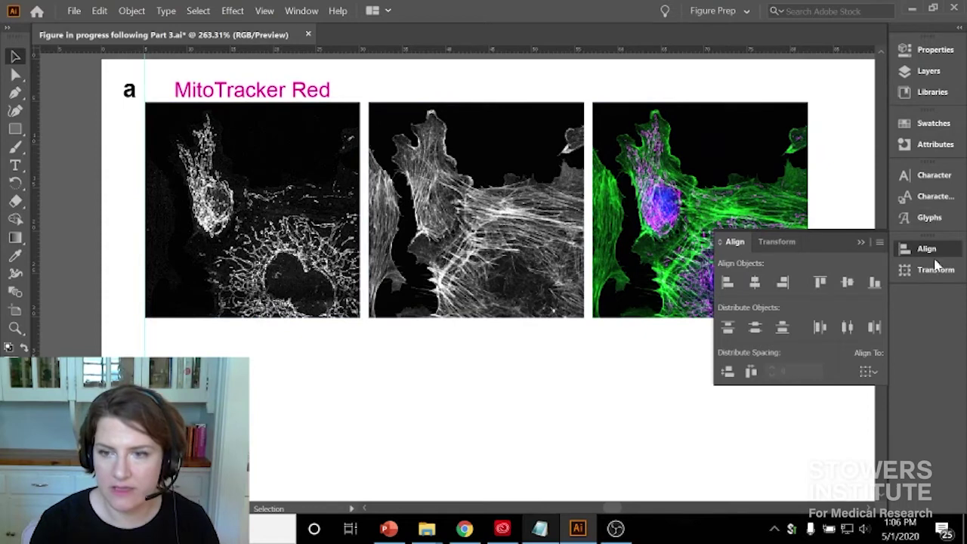
Step: Redefine the Magenta text character style from the MitoTracker Red label's formatting
{"action": "left_click", "coordinate": [199, 89]}
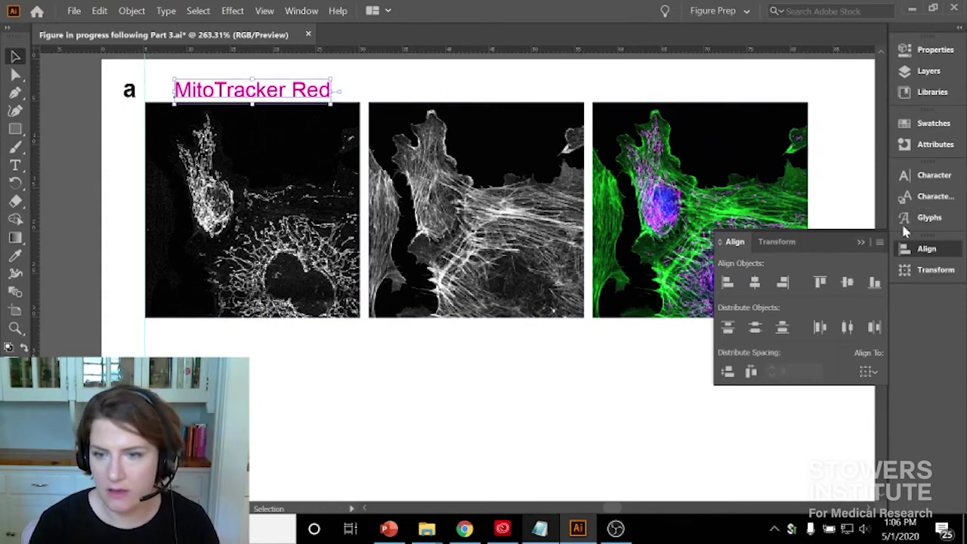
{"action": "left_click", "coordinate": [941, 198]}
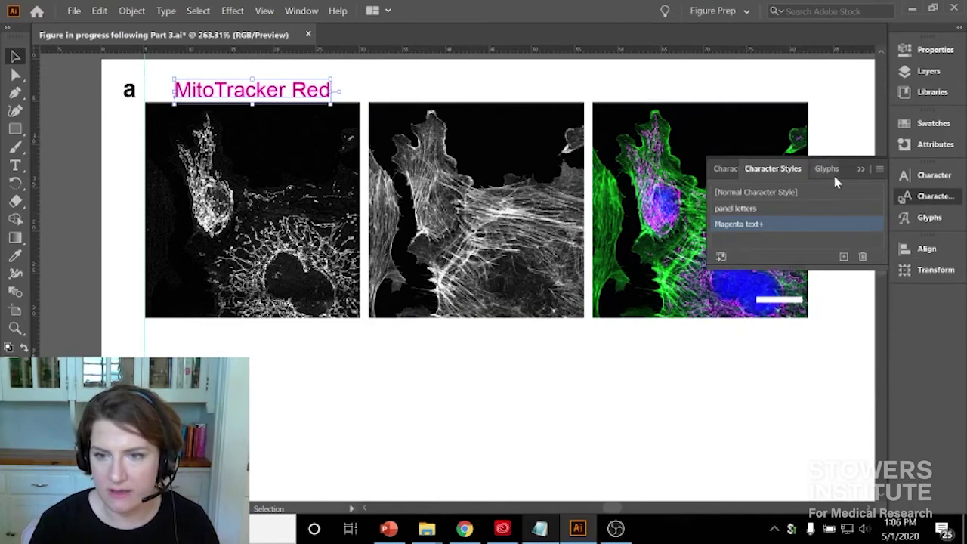
{"action": "left_click", "coordinate": [879, 170]}
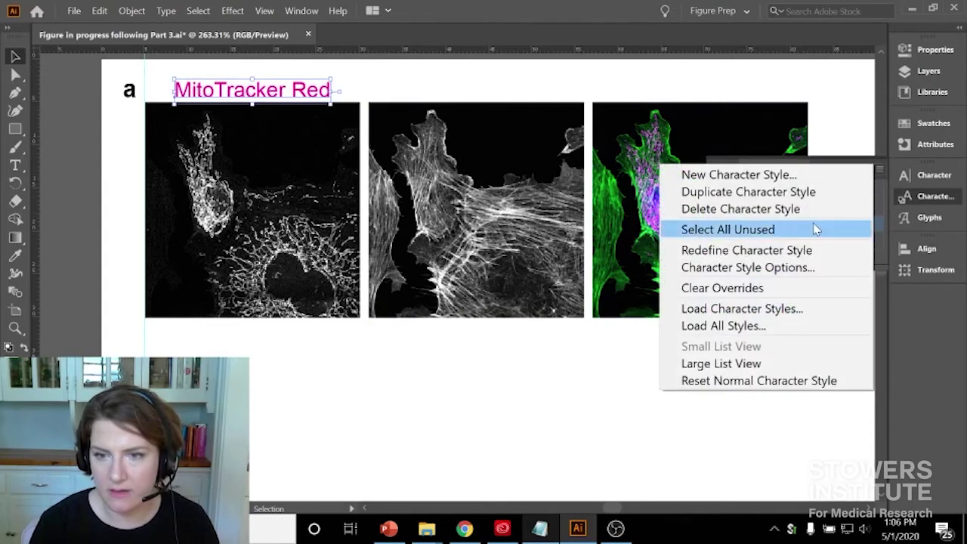
{"action": "left_click", "coordinate": [783, 257]}
{"action": "left_click", "coordinate": [478, 382]}
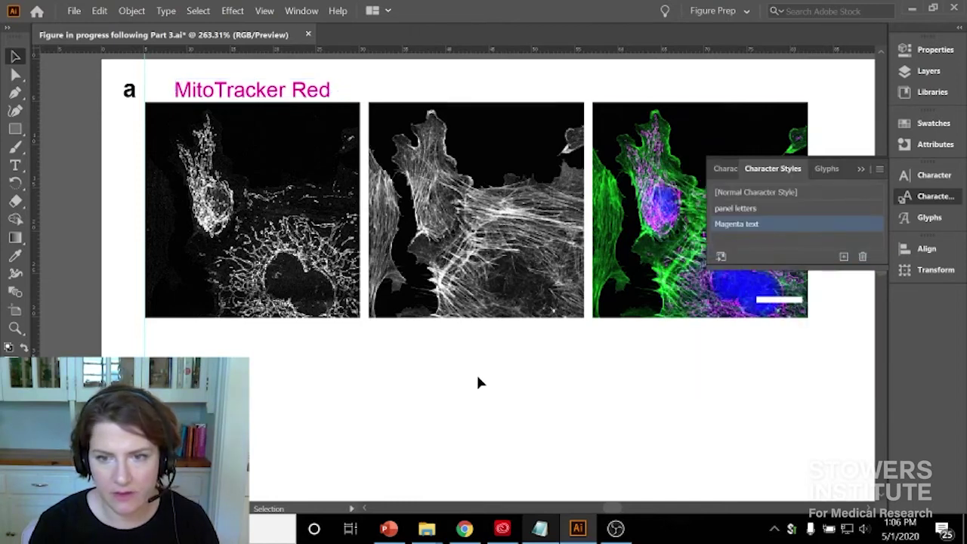
Step: Start a new character style named 'Green text' set to Arial Regular 7 pt
{"action": "left_click", "coordinate": [842, 256], "text": "alt"}
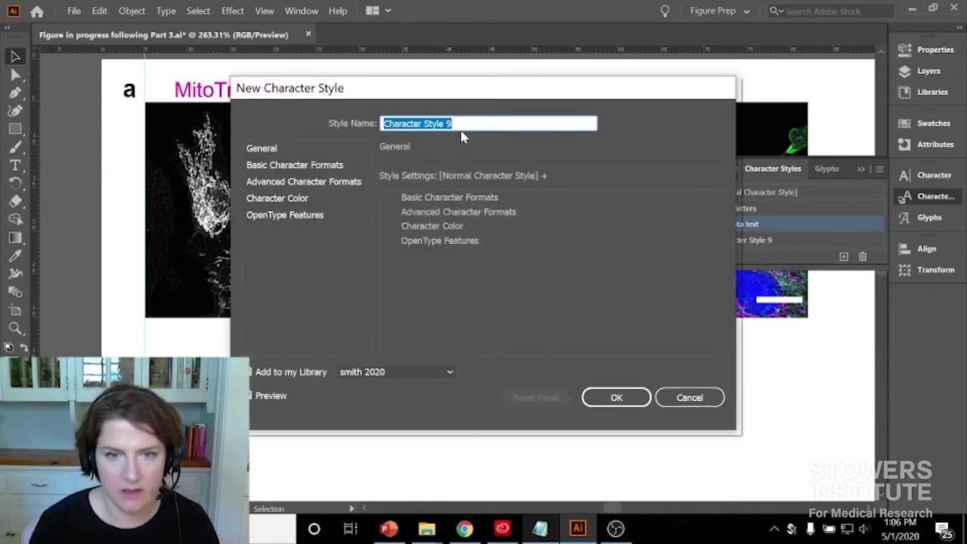
{"action": "type", "text": "Green"}
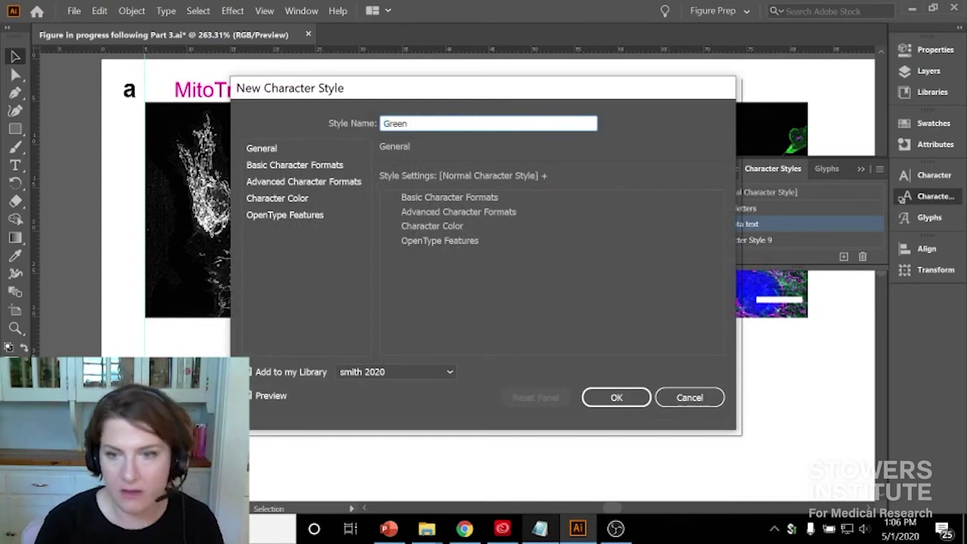
{"action": "type", "text": " test"}
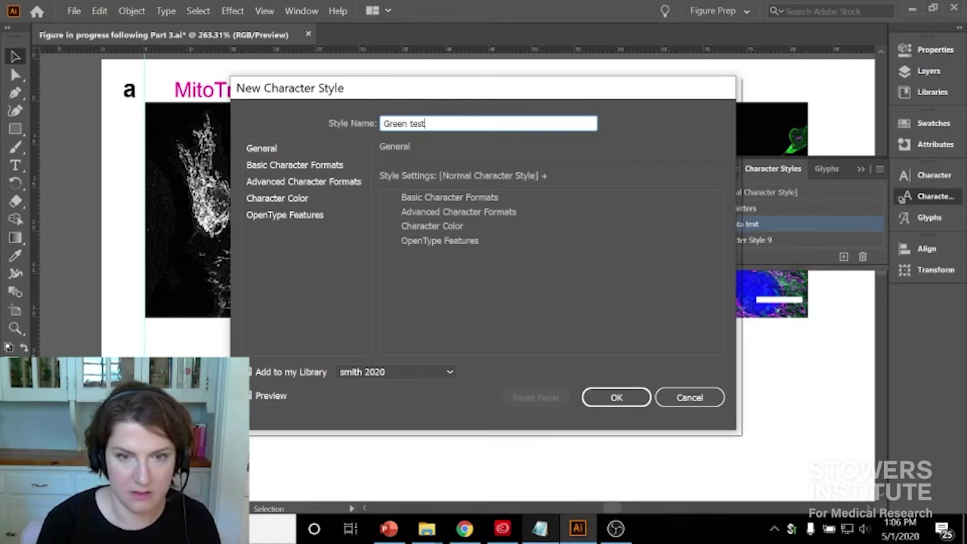
{"action": "key", "text": "BackSpace"}
{"action": "key", "text": "BackSpace"}
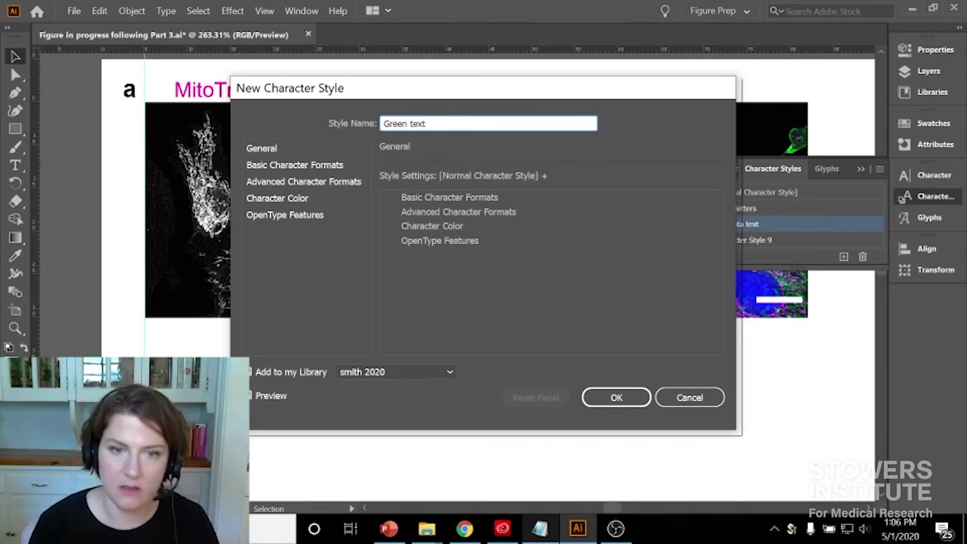
{"action": "key", "text": "Tab"}
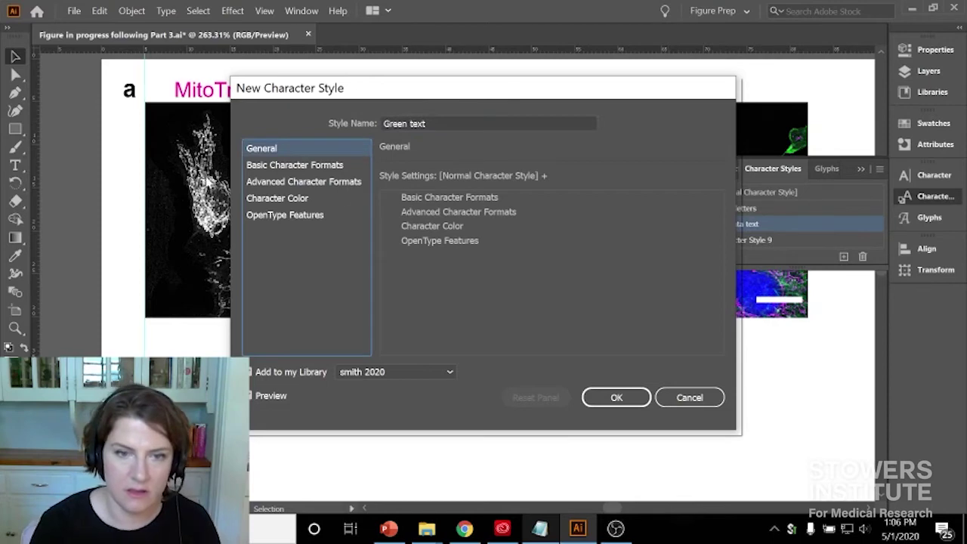
{"action": "left_click", "coordinate": [275, 166]}
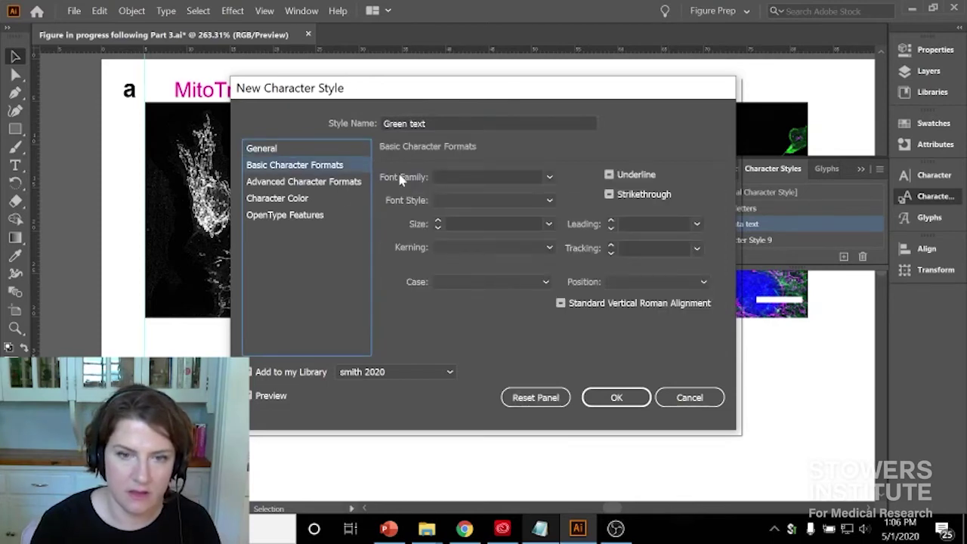
{"action": "left_click", "coordinate": [446, 175]}
{"action": "type", "text": "Arial"}
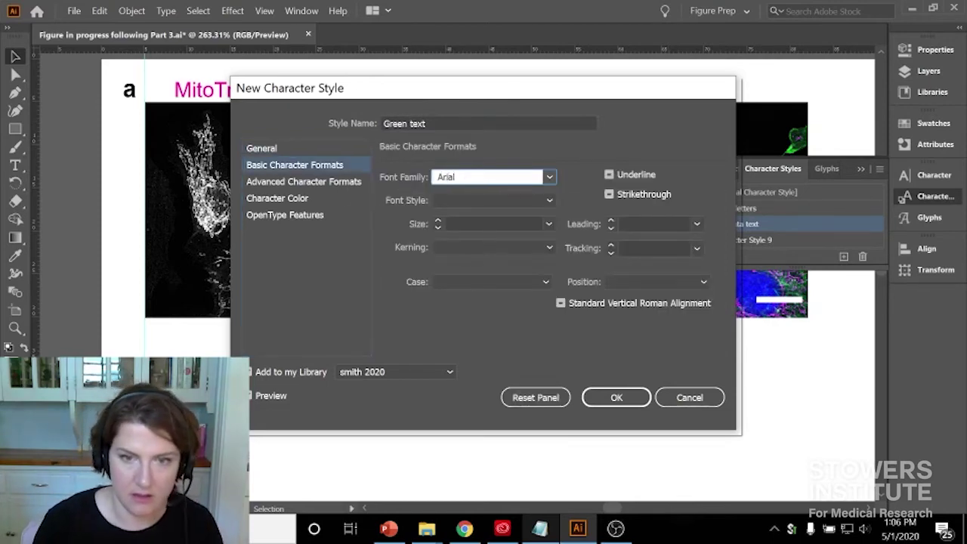
{"action": "left_click", "coordinate": [504, 199]}
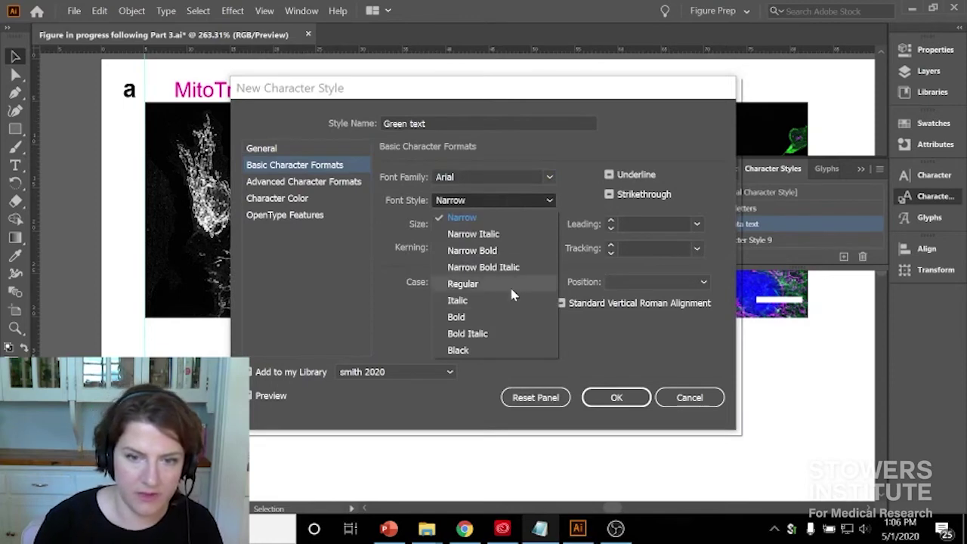
{"action": "left_click", "coordinate": [462, 284]}
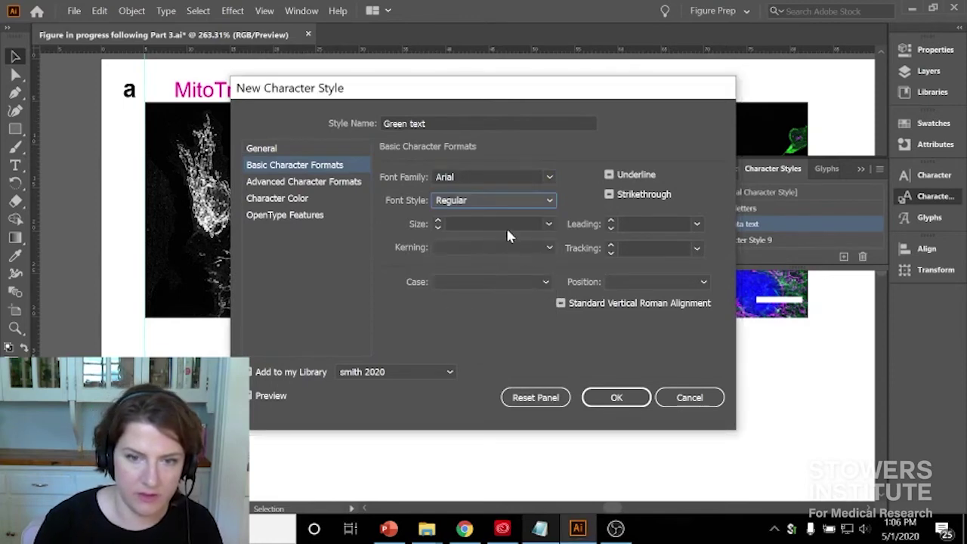
{"action": "left_click", "coordinate": [437, 224]}
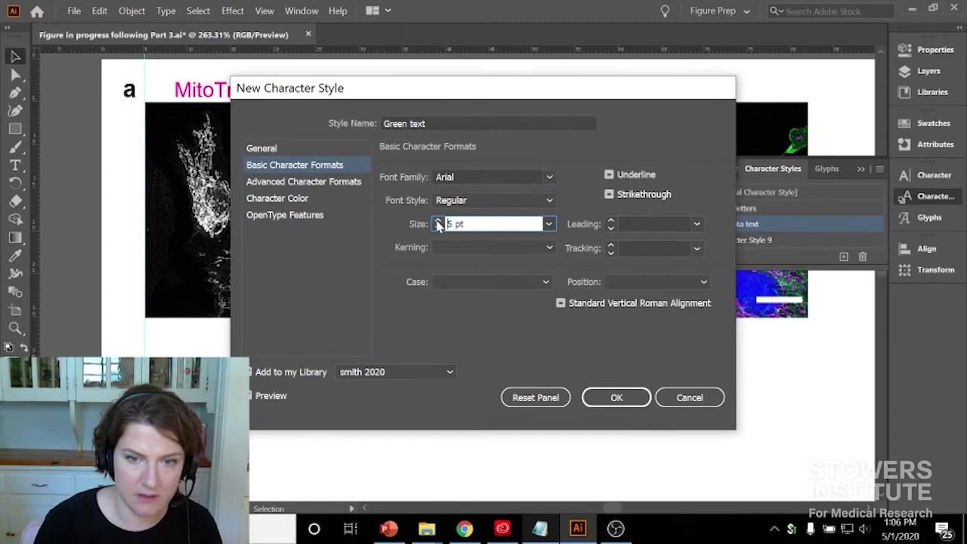
{"action": "left_click", "coordinate": [437, 221]}
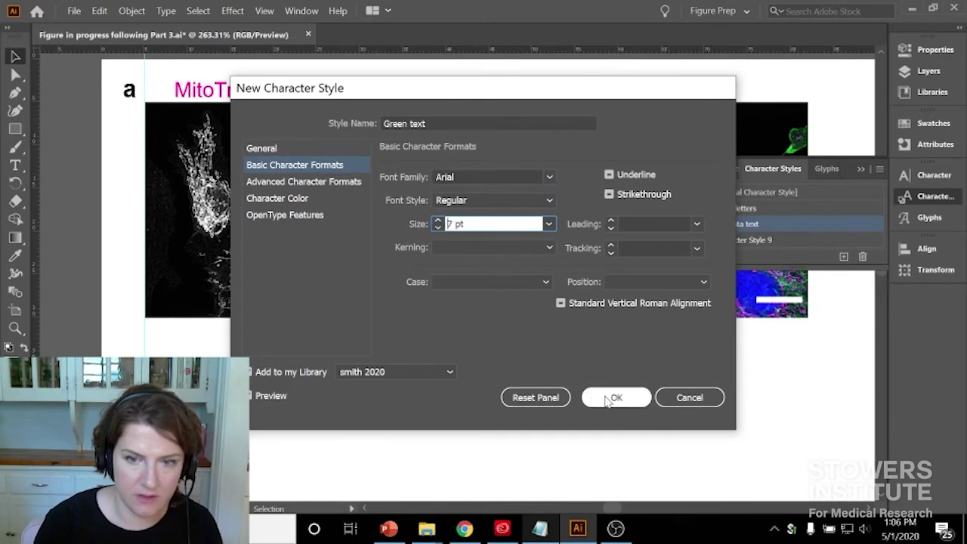
Step: Give the Green text style the CMYK Green colour and create it
{"action": "left_click", "coordinate": [309, 206]}
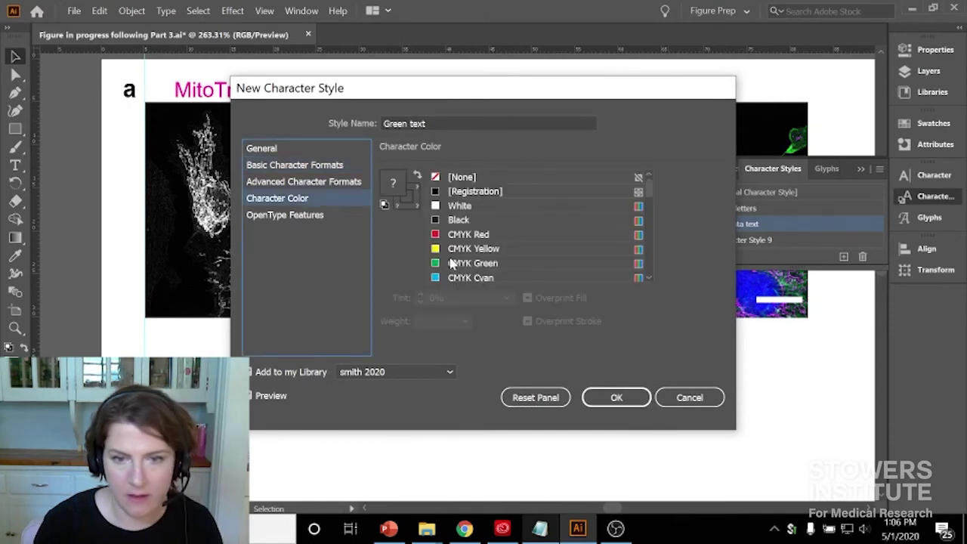
{"action": "scroll", "coordinate": [578, 242], "scroll_direction": "down", "scroll_amount": 1}
{"action": "scroll", "coordinate": [579, 242], "scroll_direction": "up", "scroll_amount": 1}
{"action": "scroll", "coordinate": [580, 242], "scroll_direction": "down", "scroll_amount": 1}
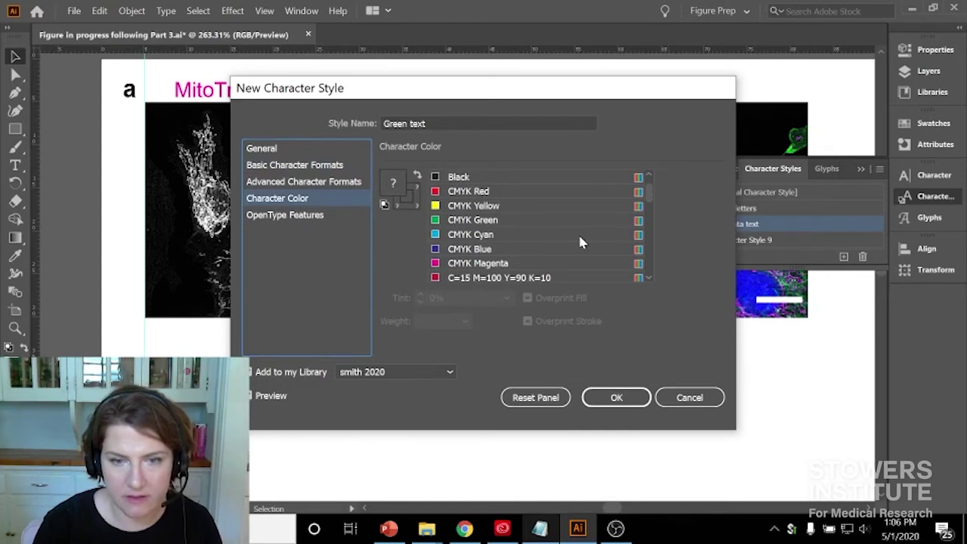
{"action": "scroll", "coordinate": [579, 242], "scroll_direction": "down", "scroll_amount": 1}
{"action": "scroll", "coordinate": [579, 242], "scroll_direction": "up", "scroll_amount": 1}
{"action": "left_click", "coordinate": [436, 227]}
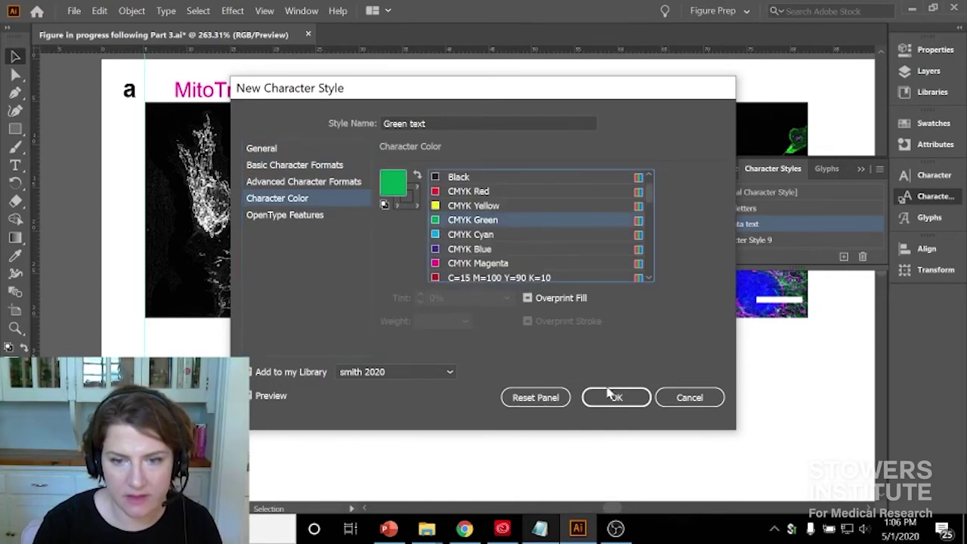
{"action": "left_click", "coordinate": [624, 399]}
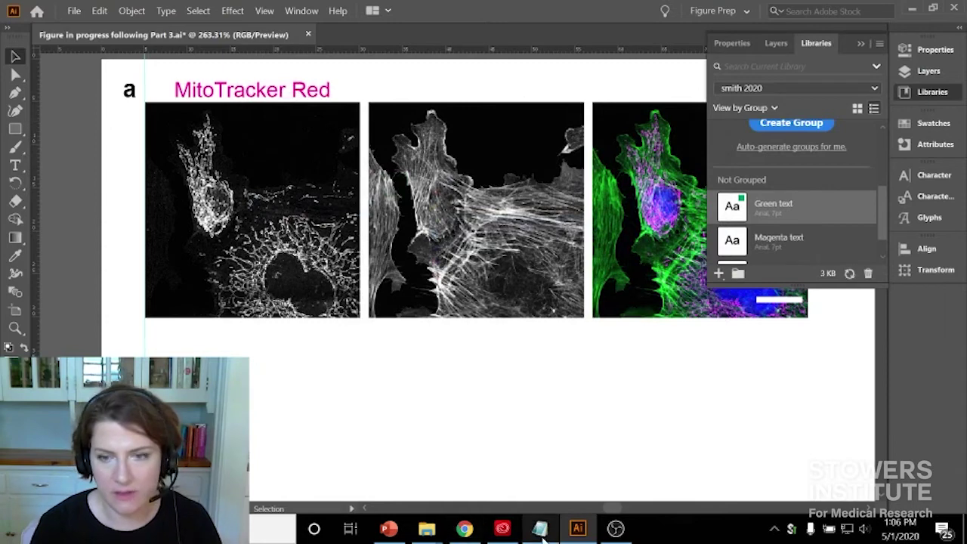
Step: Show the Character Styles list and bring the Notepad label list forward
{"action": "left_click", "coordinate": [935, 176]}
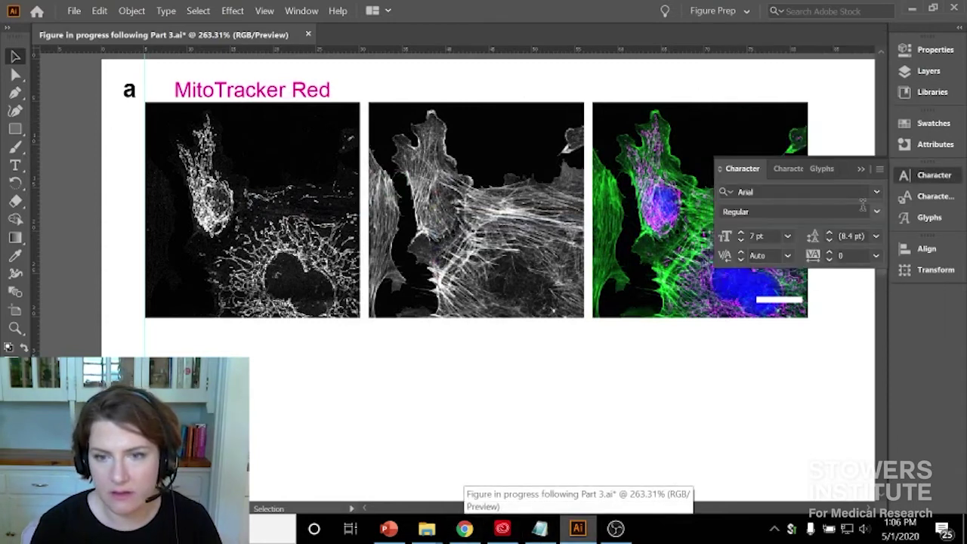
{"action": "left_click", "coordinate": [787, 170]}
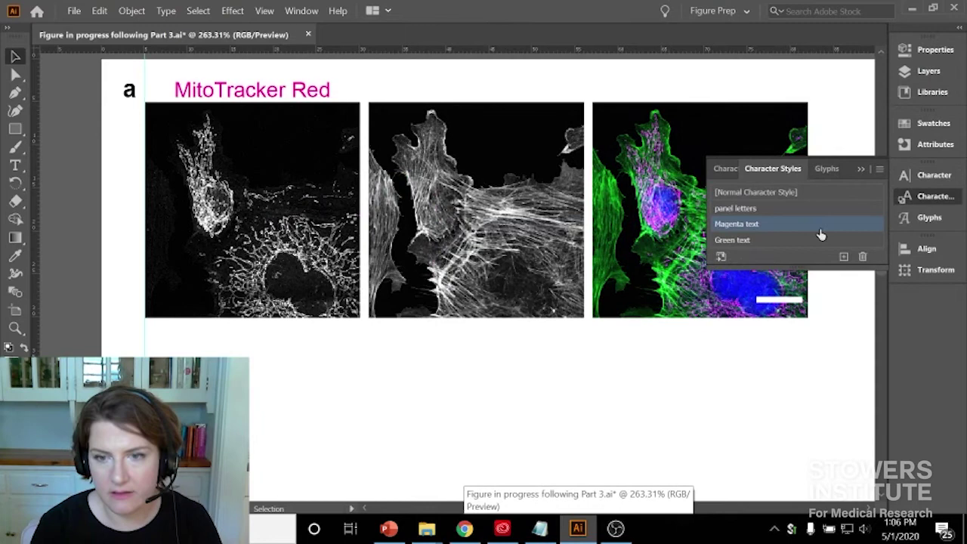
{"action": "left_click", "coordinate": [552, 535]}
Step: Take the 'Alexa Fluor 488 phalloidin' line from the Notepad label list
{"action": "left_click", "coordinate": [193, 111]}
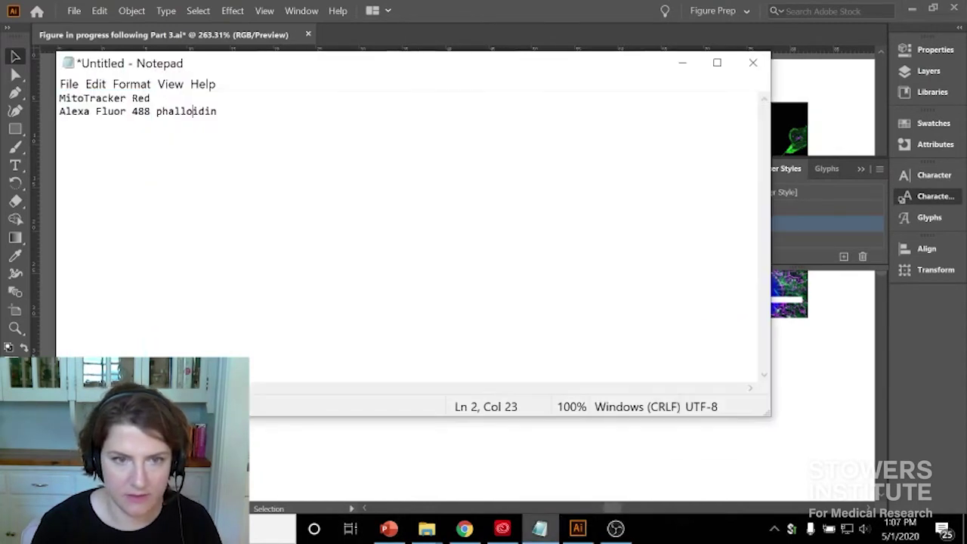
{"action": "left_click_drag", "start_coordinate": [217, 111], "coordinate": [59, 112]}
{"action": "key", "text": "ctrl+c"}
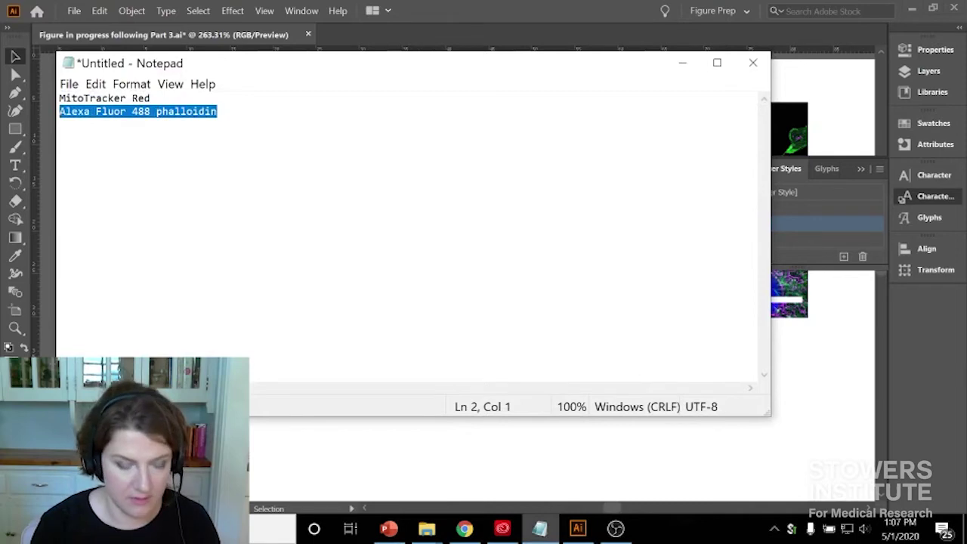
{"action": "left_click", "coordinate": [682, 63]}
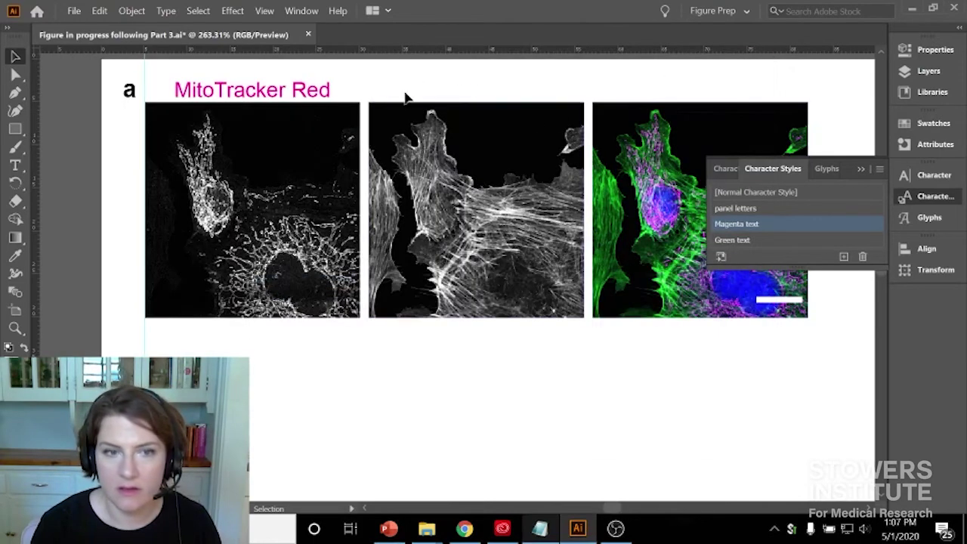
Step: Paste it as a new label above the middle panel, with 'phalloidin' on its own line
{"action": "left_click", "coordinate": [15, 165]}
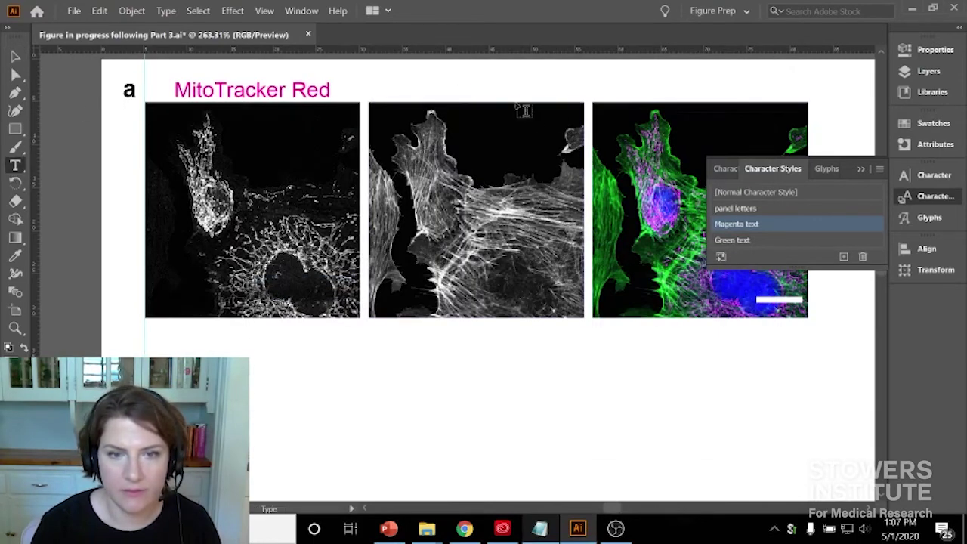
{"action": "left_click", "coordinate": [389, 80]}
{"action": "key", "text": "ctrl+v"}
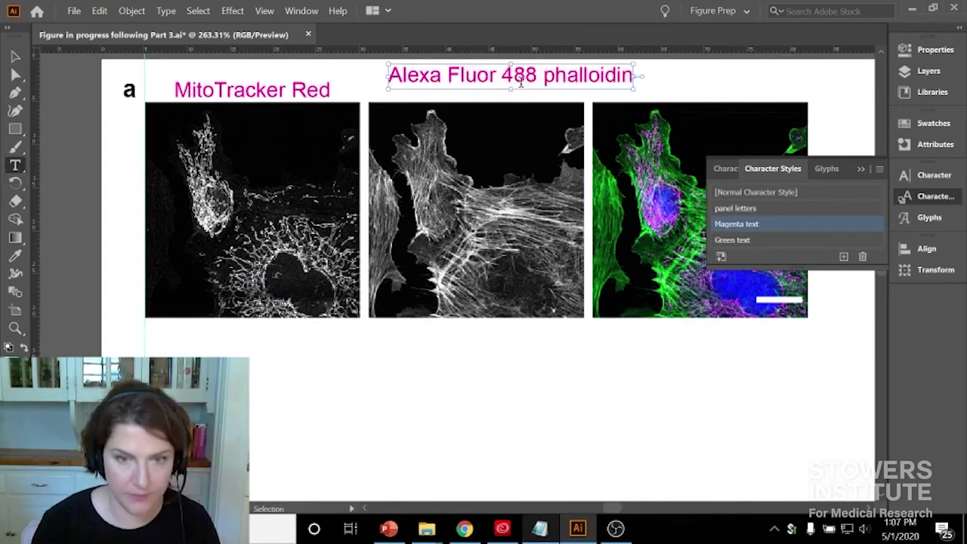
{"action": "left_click", "coordinate": [16, 56]}
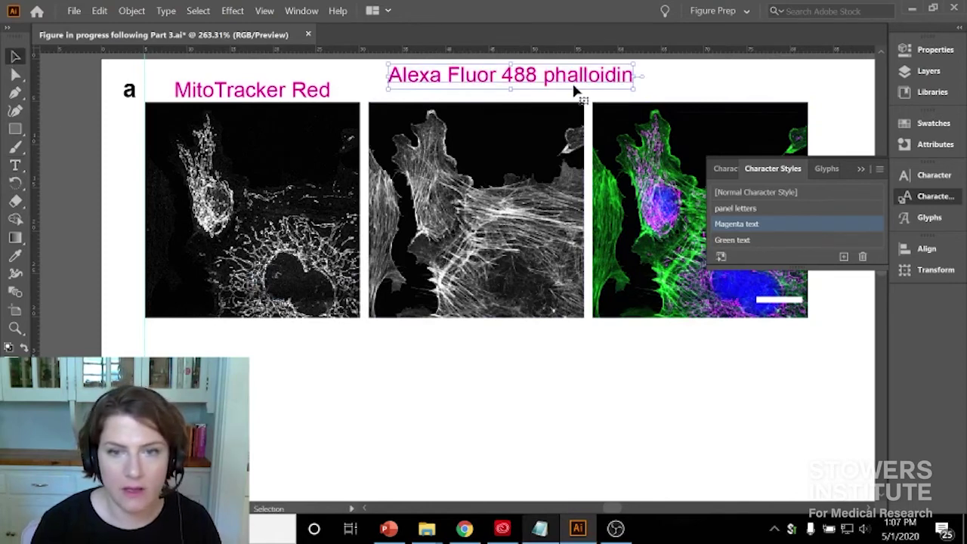
{"action": "left_click_drag", "start_coordinate": [575, 91], "coordinate": [550, 103]}
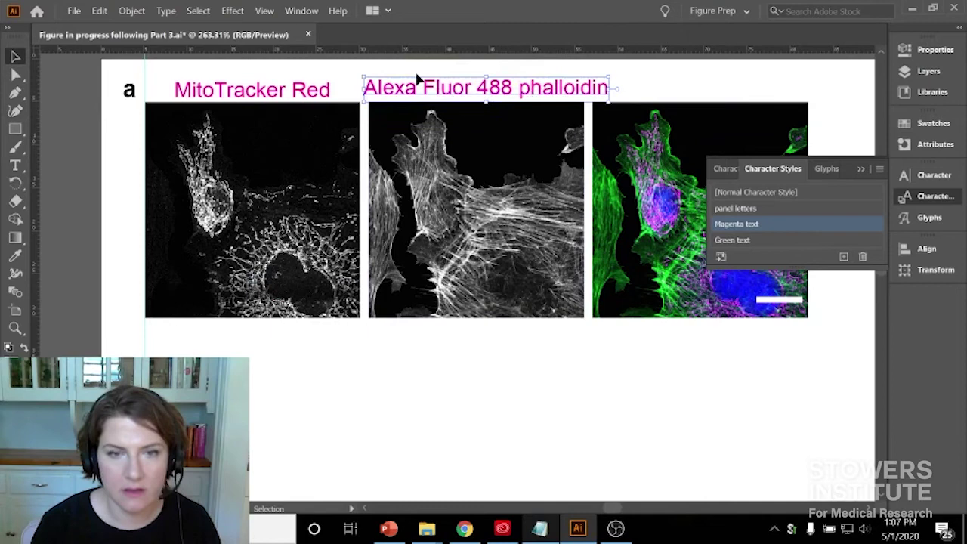
{"action": "left_click", "coordinate": [17, 165]}
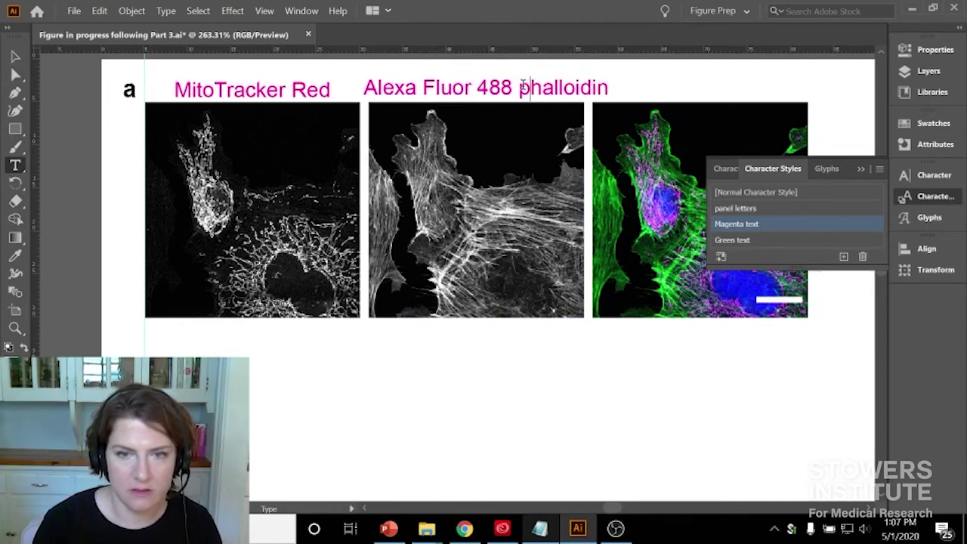
{"action": "key", "text": "Return"}
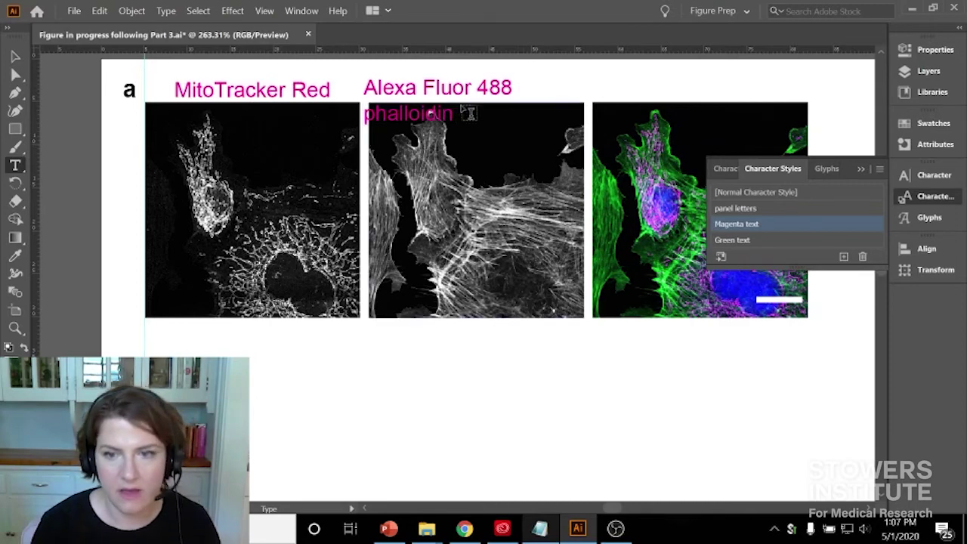
Step: Open the Paragraph panel from Window > Type
{"action": "left_click", "coordinate": [295, 12]}
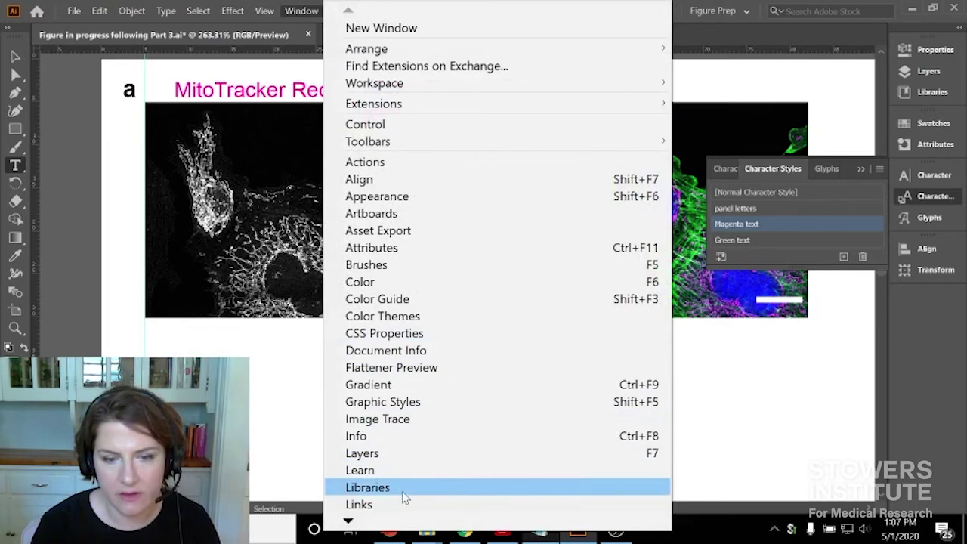
{"action": "mouse_move", "coordinate": [391, 519]}
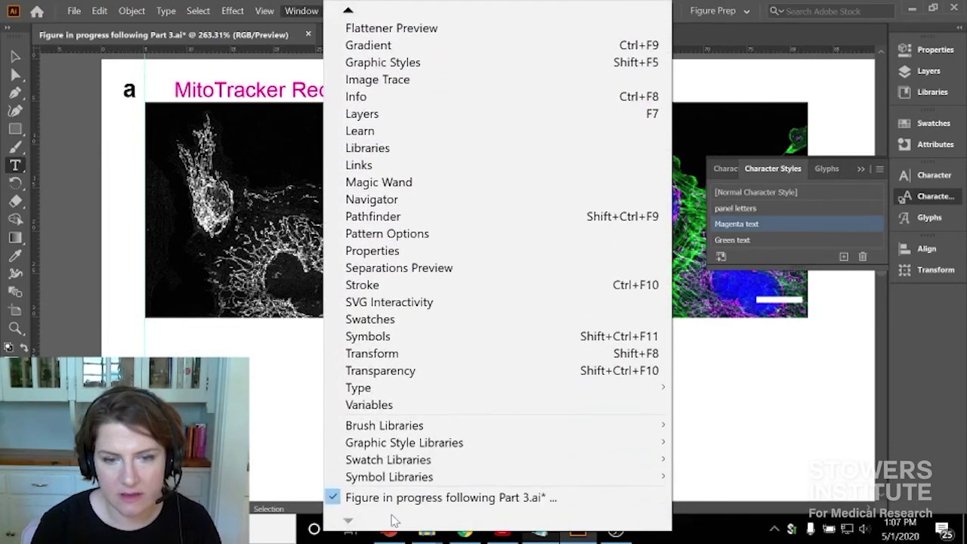
{"action": "mouse_move", "coordinate": [415, 389]}
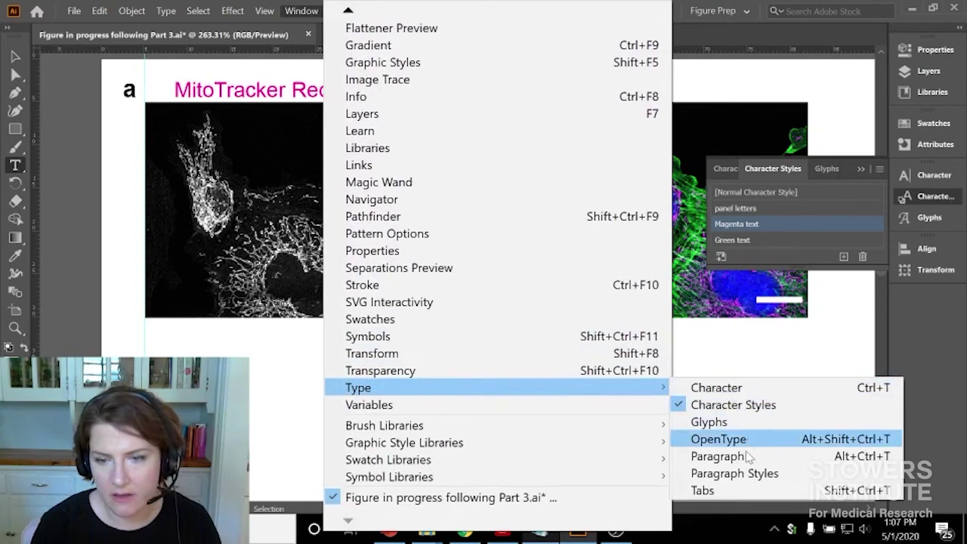
{"action": "left_click", "coordinate": [745, 457]}
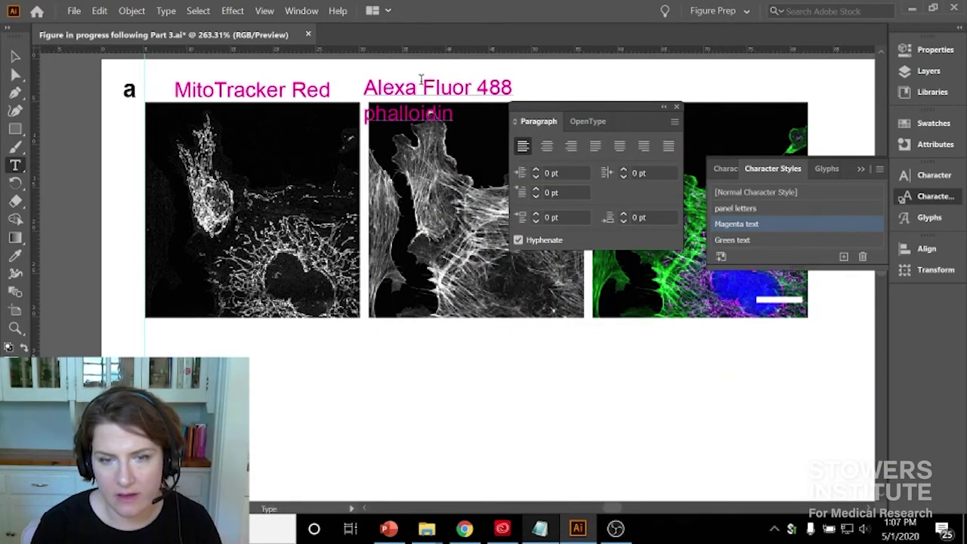
Step: Centre-justify the two-line Alexa label and drag it above the middle image
{"action": "left_click_drag", "start_coordinate": [458, 116], "coordinate": [368, 114]}
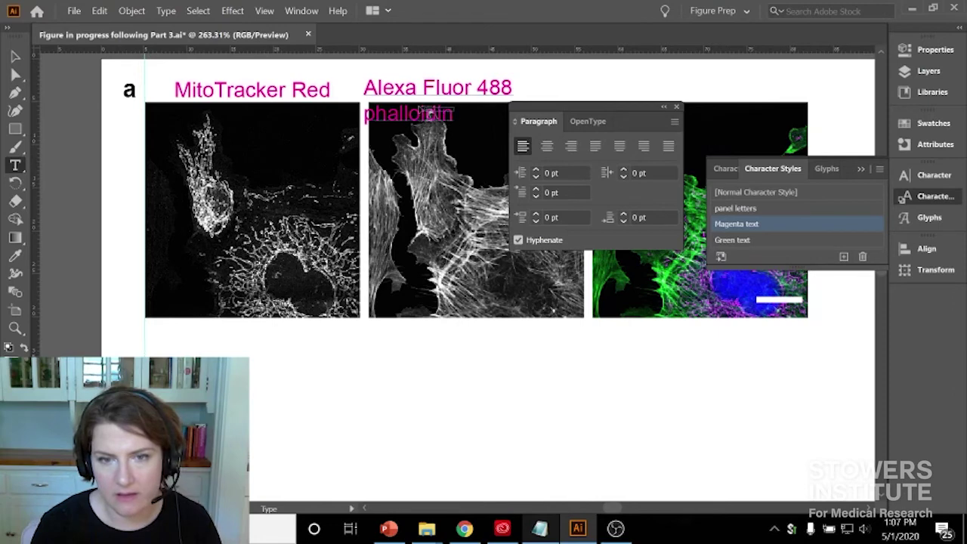
{"action": "left_click", "coordinate": [364, 95]}
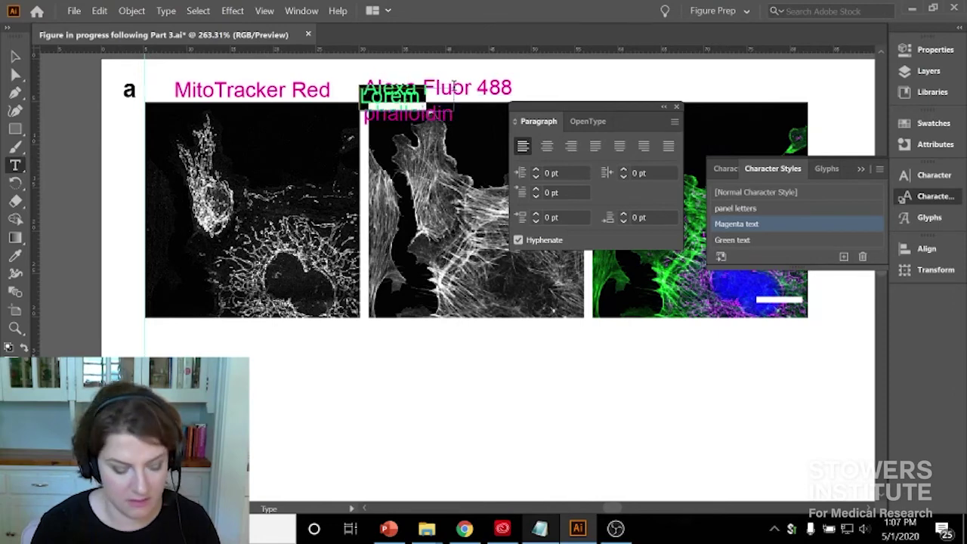
{"action": "key", "text": "ctrl+z"}
{"action": "key", "text": "Escape"}
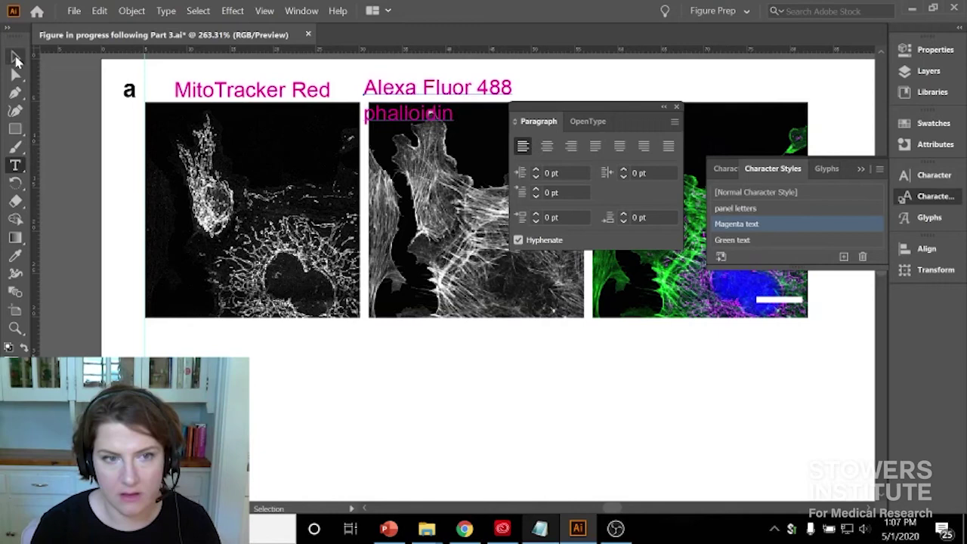
{"action": "left_click", "coordinate": [547, 146]}
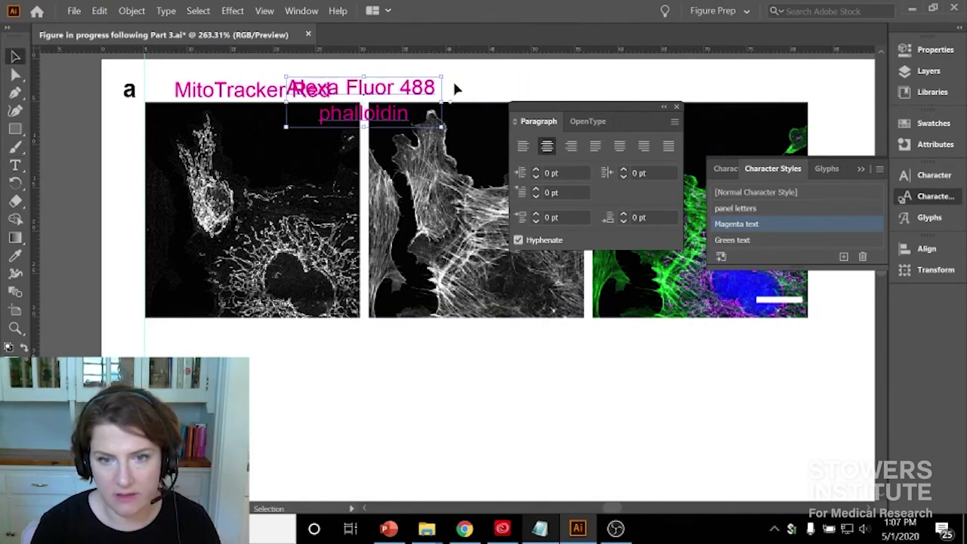
{"action": "left_click_drag", "start_coordinate": [387, 91], "coordinate": [498, 82]}
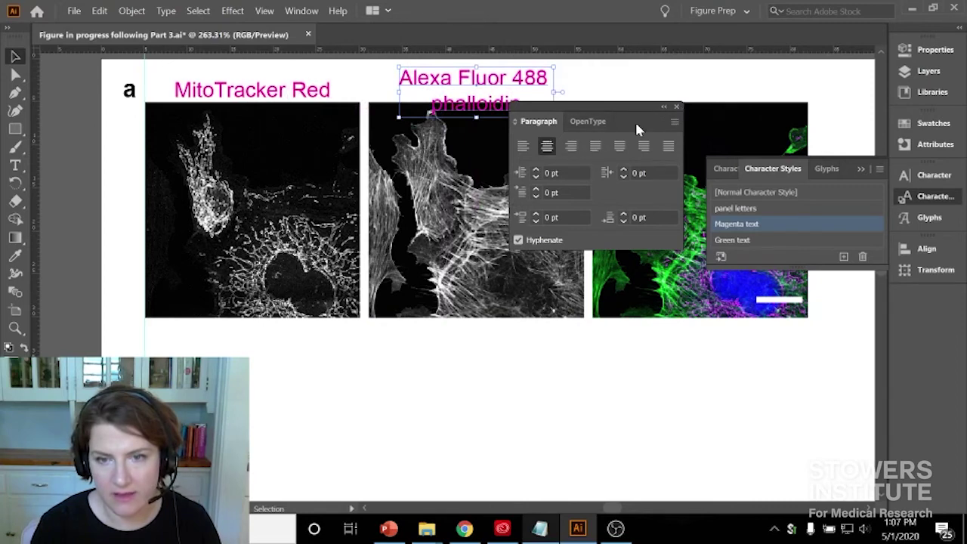
{"action": "left_click", "coordinate": [677, 107]}
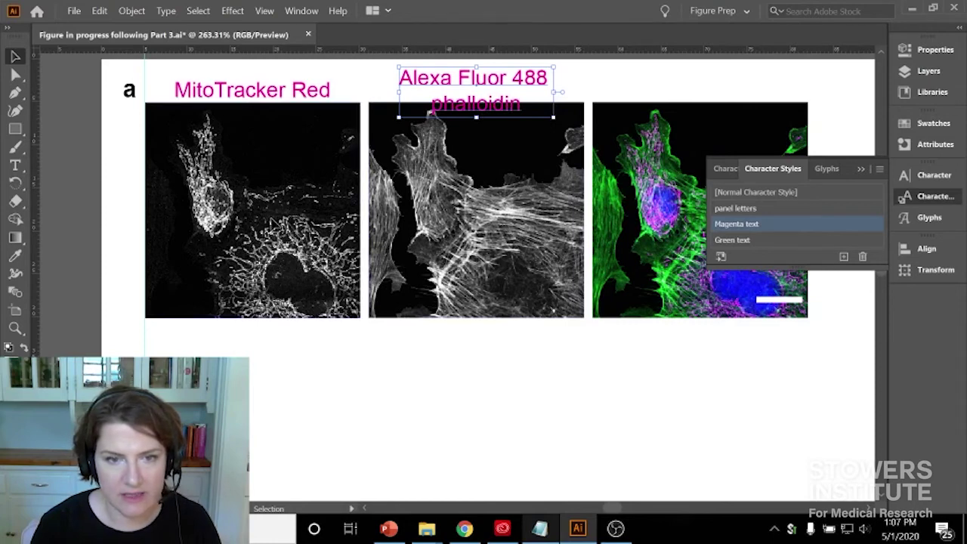
Step: Nudge the three images and the MitoTracker Red label down slightly
{"action": "left_click", "coordinate": [274, 223]}
{"action": "left_click", "coordinate": [294, 97], "text": "shift"}
{"action": "left_click", "coordinate": [492, 259], "text": "shift"}
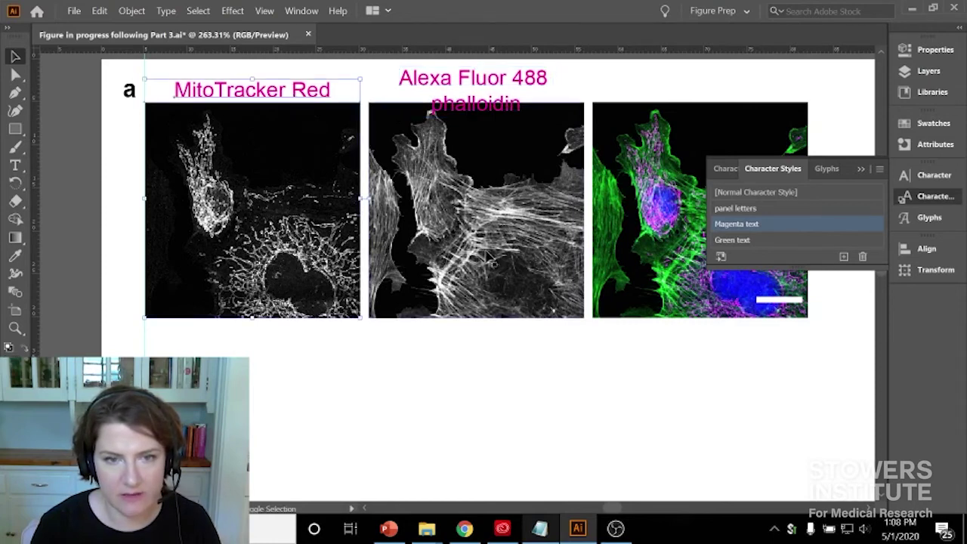
{"action": "left_click", "coordinate": [688, 245], "text": "shift"}
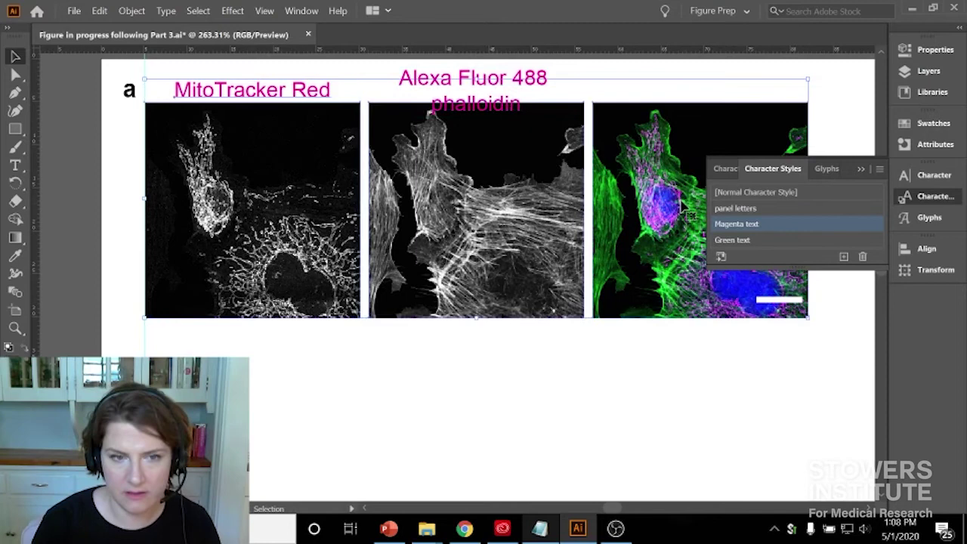
{"action": "key", "text": "Down"}
{"action": "key", "text": "Down"}
{"action": "key", "text": "Down"}
{"action": "key", "text": "Down"}
{"action": "key", "text": "Down"}
{"action": "key", "text": "Down"}
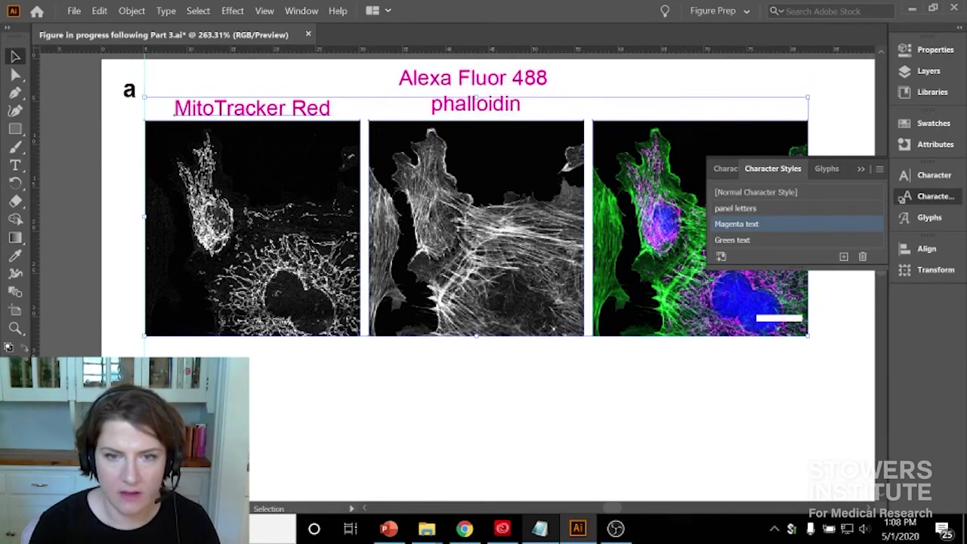
{"action": "left_click", "coordinate": [533, 363]}
Step: Apply the Green text character style to the Alexa Fluor 488 phalloidin label
{"action": "left_click", "coordinate": [472, 95]}
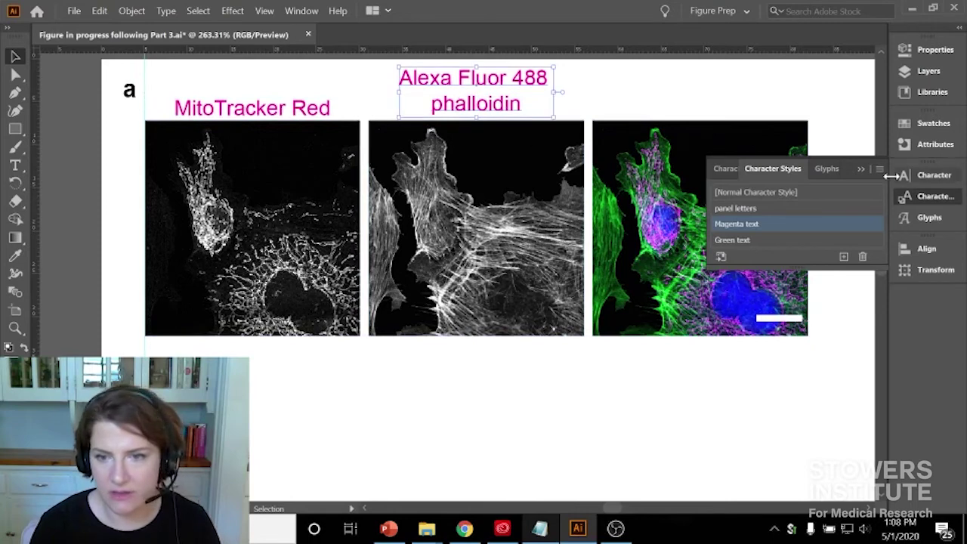
{"action": "left_click", "coordinate": [861, 168]}
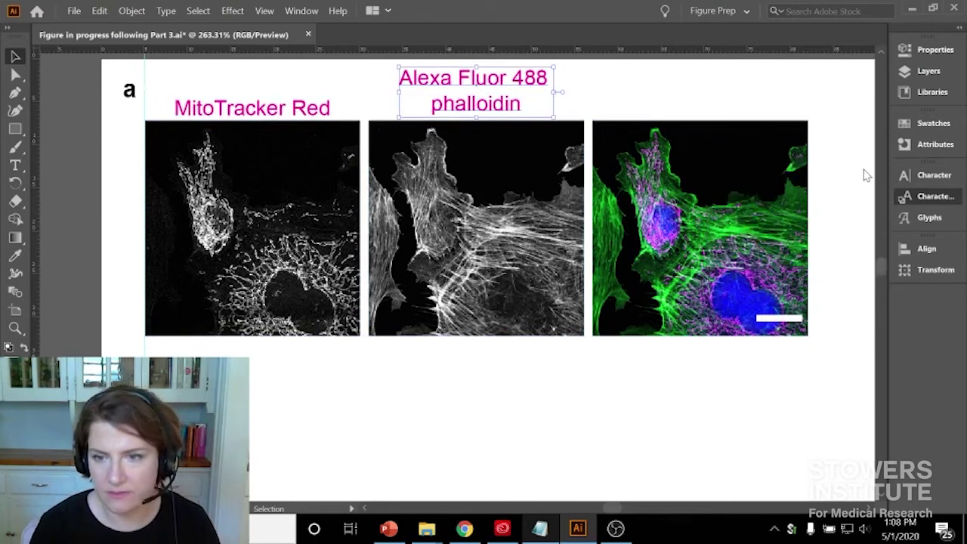
{"action": "left_click", "coordinate": [928, 191]}
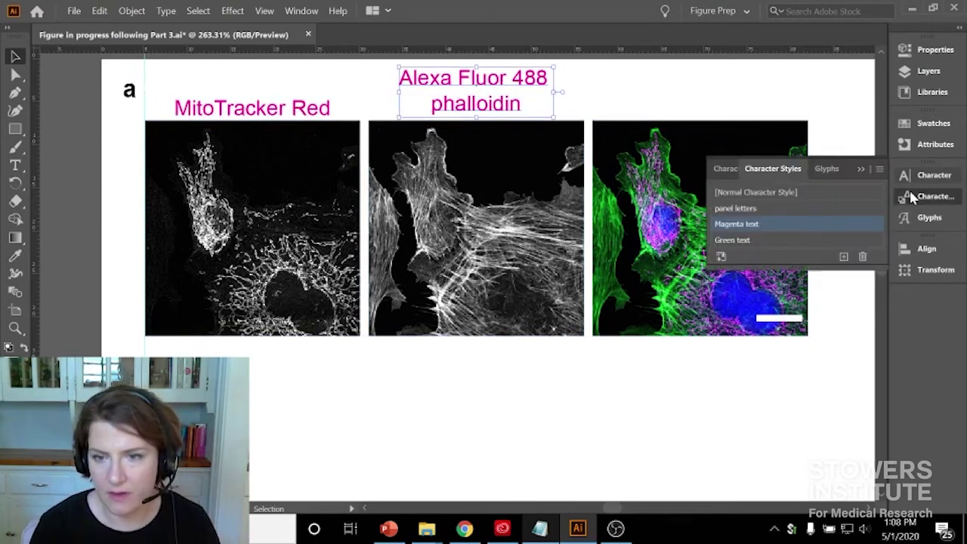
{"action": "left_click", "coordinate": [723, 242]}
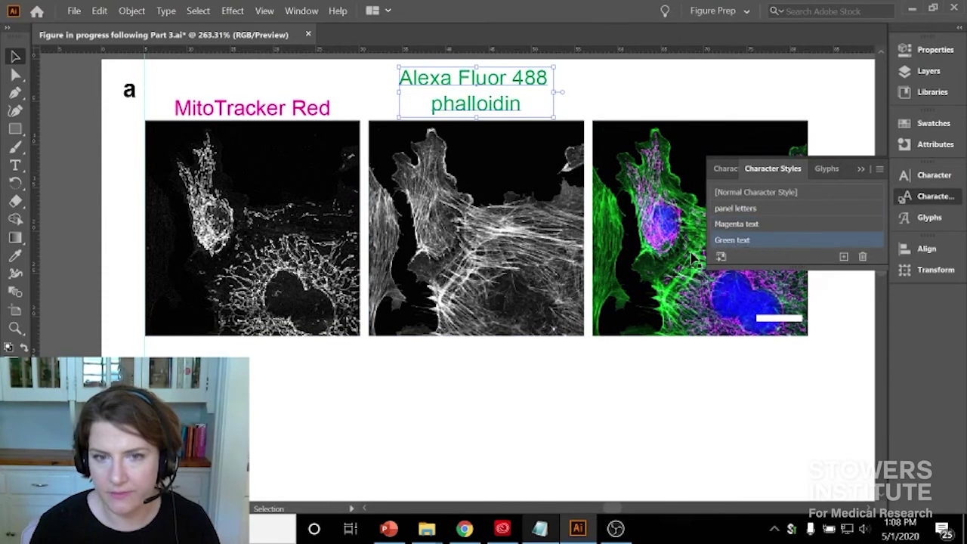
{"action": "left_click", "coordinate": [620, 382]}
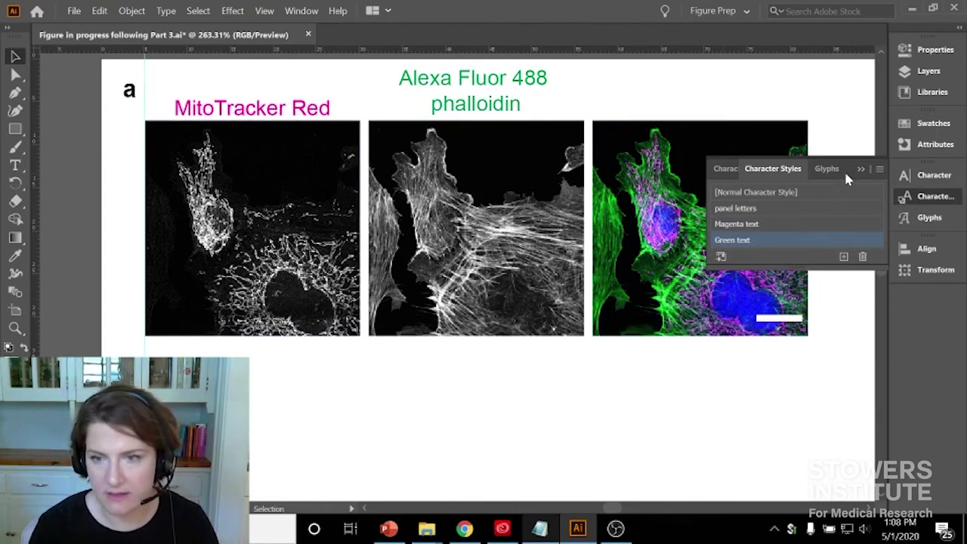
Step: Add a new character style and name it 'Black Text'
{"action": "left_click", "coordinate": [878, 170]}
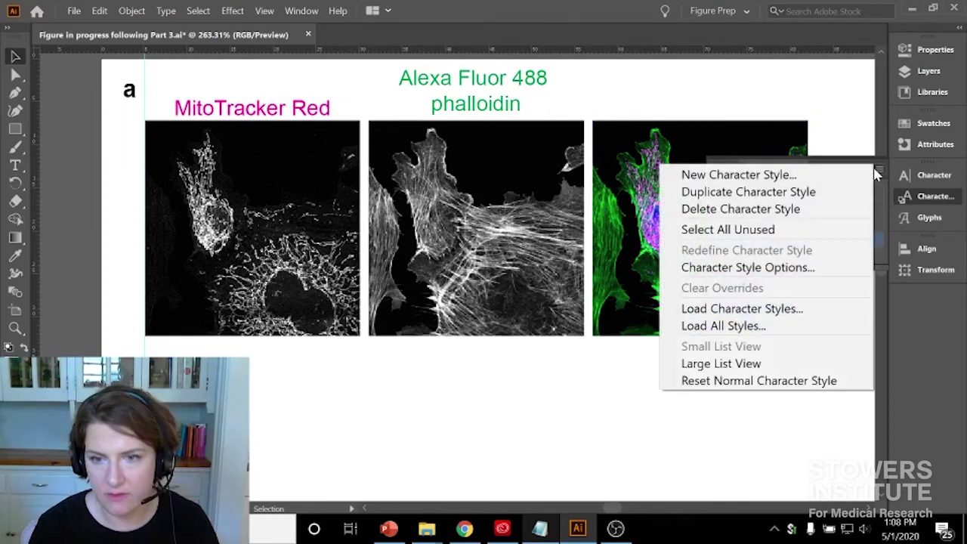
{"action": "left_click", "coordinate": [727, 269]}
{"action": "left_click", "coordinate": [843, 257]}
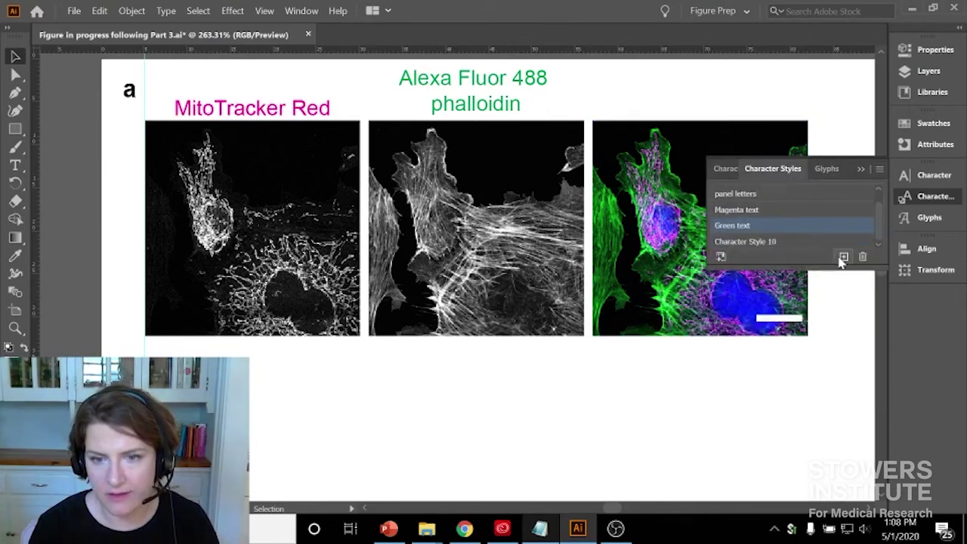
{"action": "left_click", "coordinate": [843, 257], "text": "alt"}
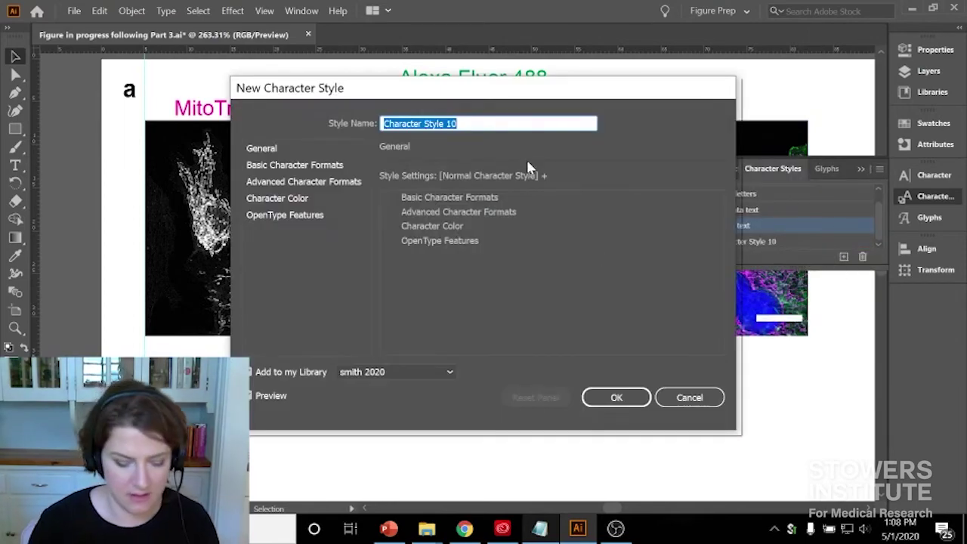
{"action": "type", "text": "Balc"}
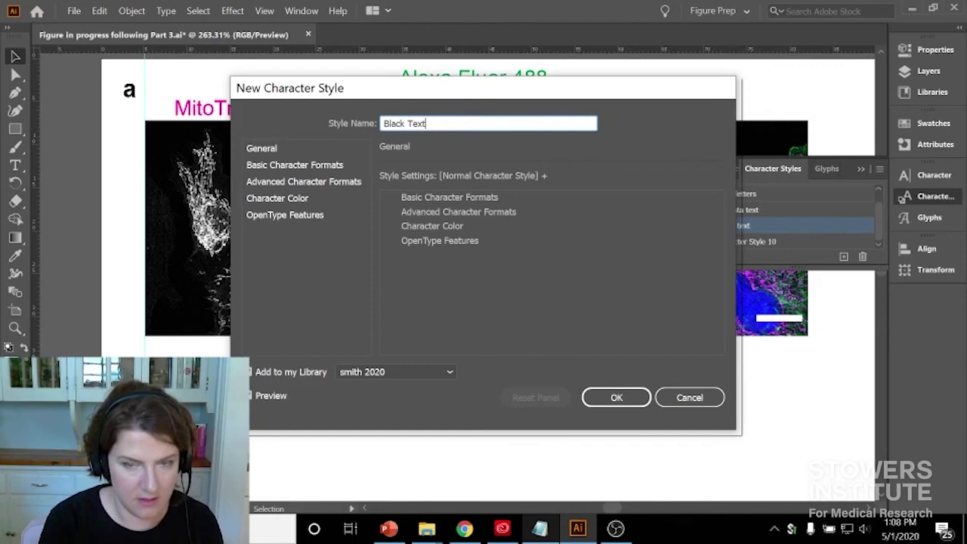
Step: Set the Black Text style to Arial Regular 7 pt in black and save it
{"action": "left_click", "coordinate": [346, 166]}
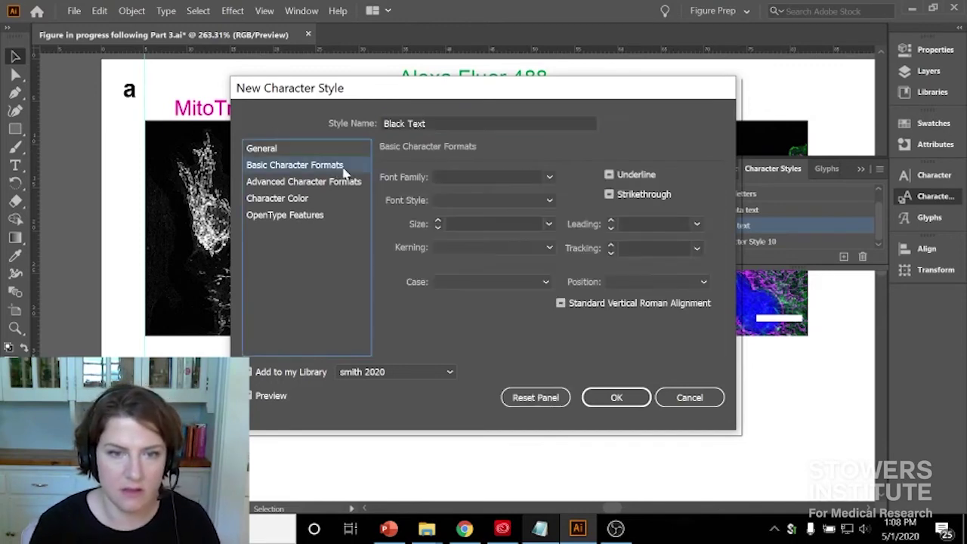
{"action": "left_click", "coordinate": [511, 179]}
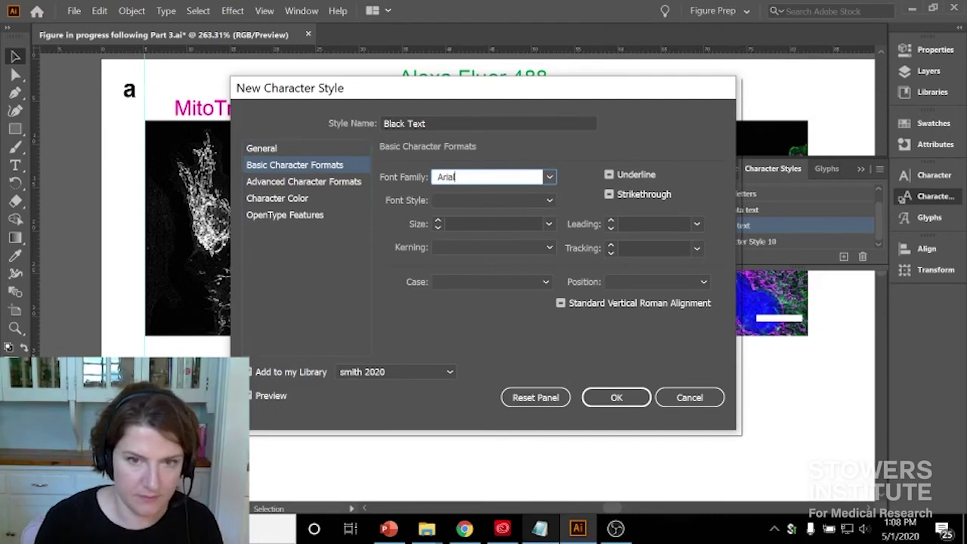
{"action": "key", "text": "Tab"}
{"action": "left_click", "coordinate": [487, 200]}
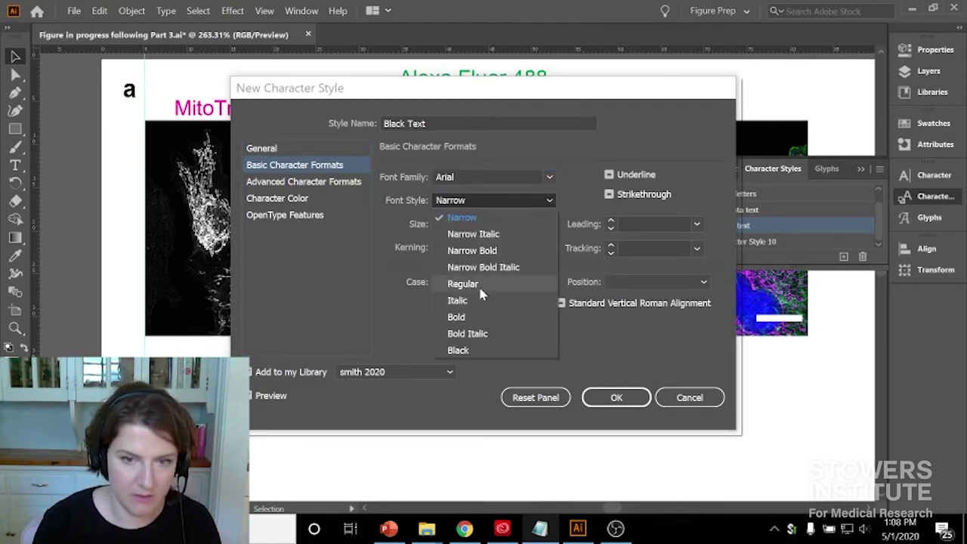
{"action": "left_click", "coordinate": [479, 284]}
{"action": "left_click", "coordinate": [469, 225]}
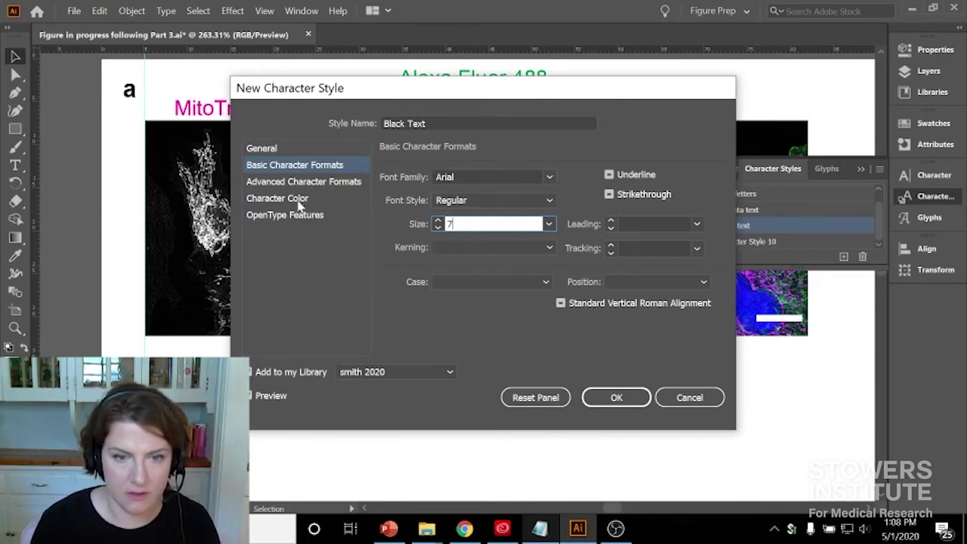
{"action": "left_click", "coordinate": [300, 201]}
{"action": "left_click", "coordinate": [458, 221]}
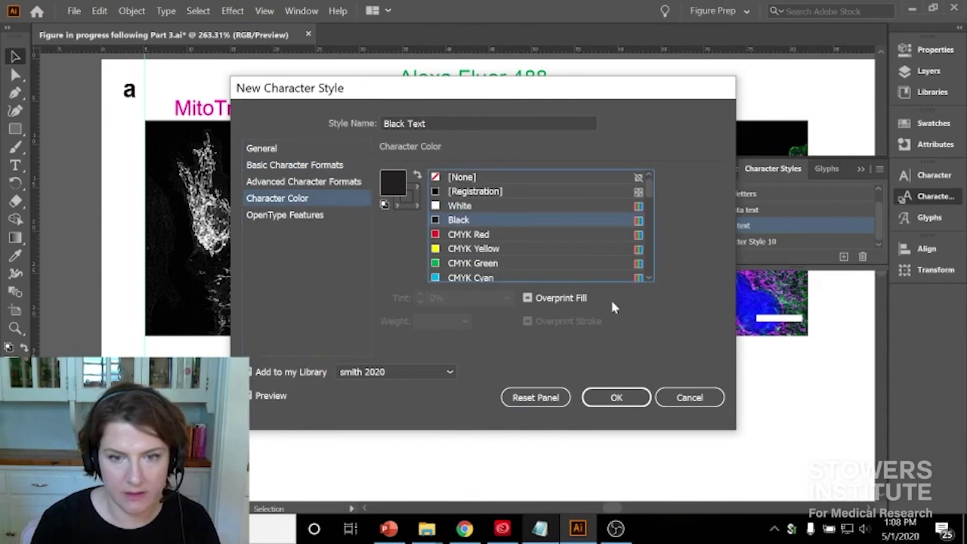
{"action": "left_click", "coordinate": [615, 398]}
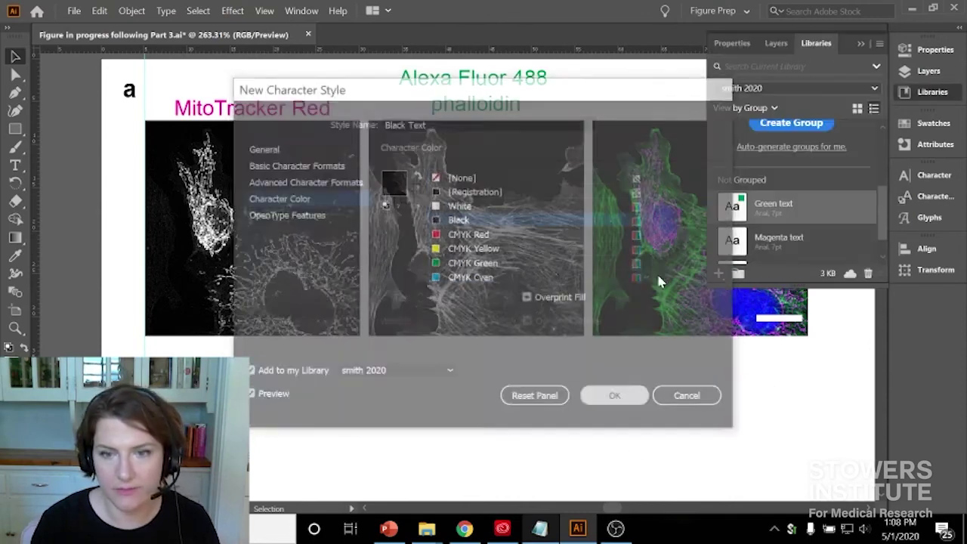
Step: Type a 'Merge' label above the merged colour image
{"action": "left_click", "coordinate": [16, 164]}
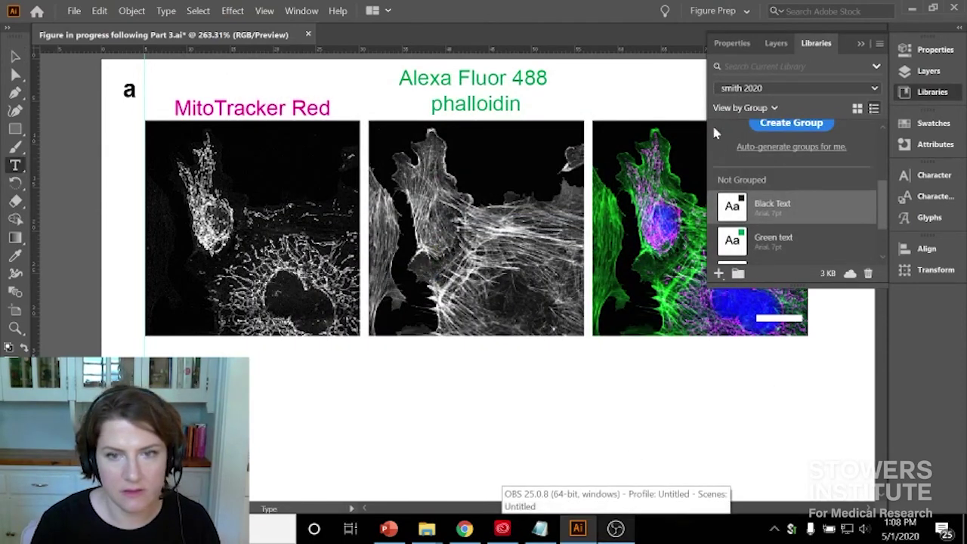
{"action": "left_click", "coordinate": [633, 96]}
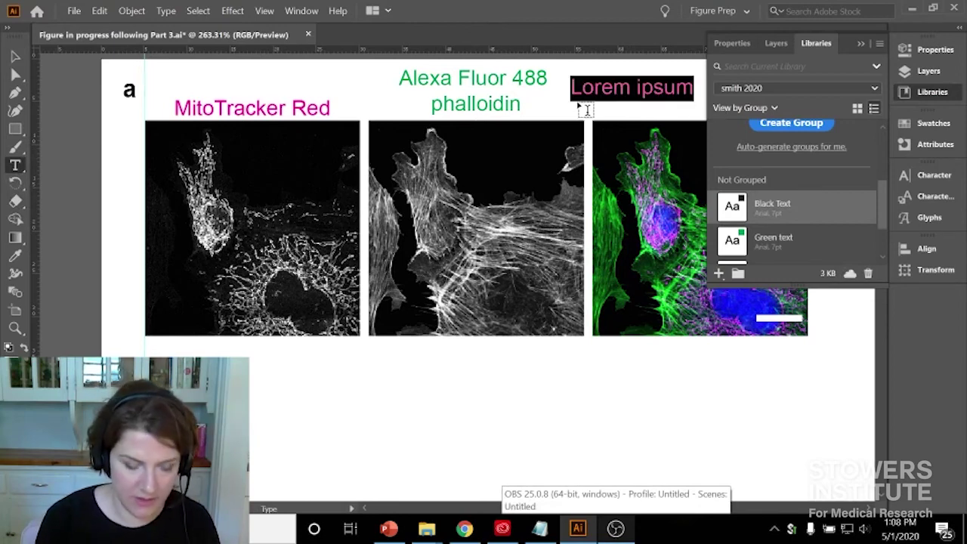
{"action": "type", "text": "M"}
{"action": "key", "text": "BackSpace"}
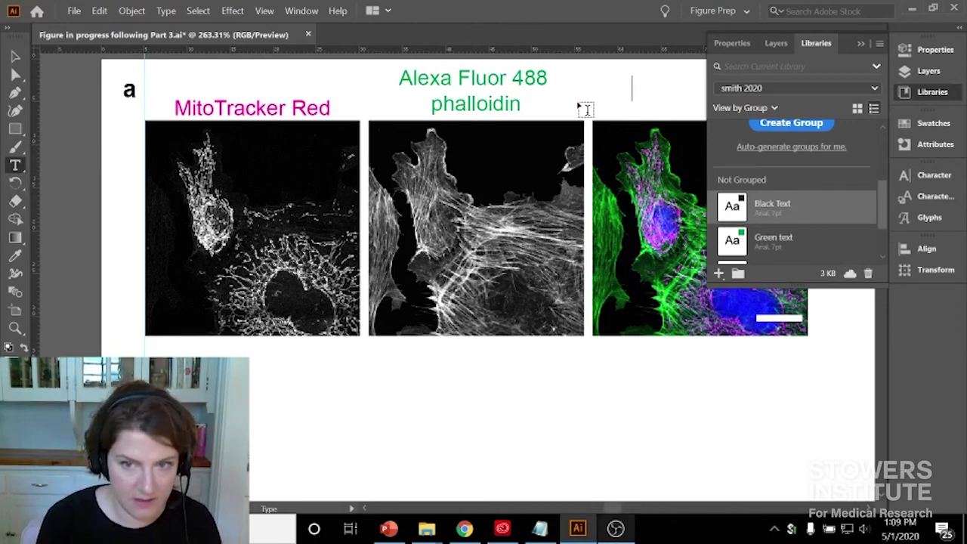
{"action": "type", "text": "Merge"}
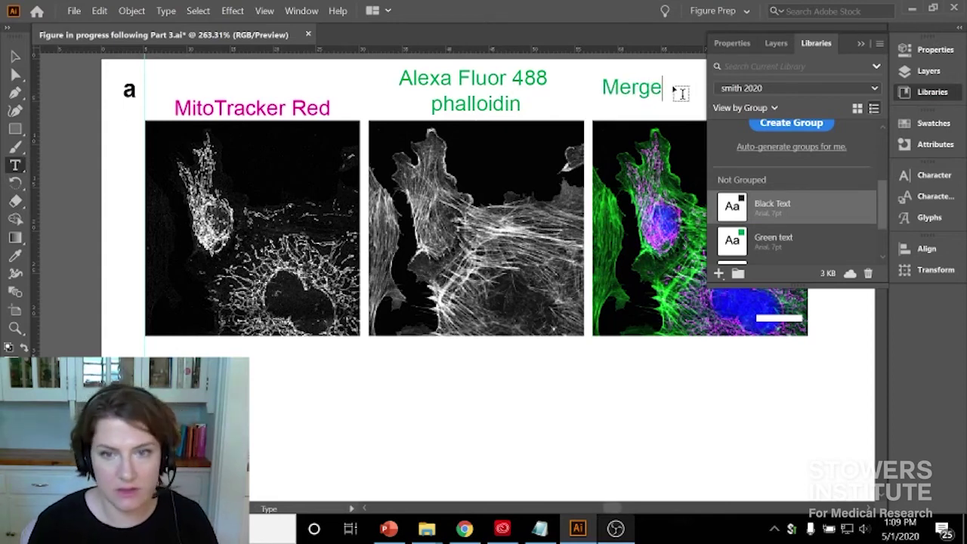
Step: Apply the Black Text style to Merge and move it further right over the image
{"action": "mouse_move", "coordinate": [654, 84]}
{"action": "left_mouse_down"}
{"action": "mouse_move", "coordinate": [603, 85]}
{"action": "mouse_move", "coordinate": [664, 86]}
{"action": "left_mouse_up"}
{"action": "left_click", "coordinate": [735, 208]}
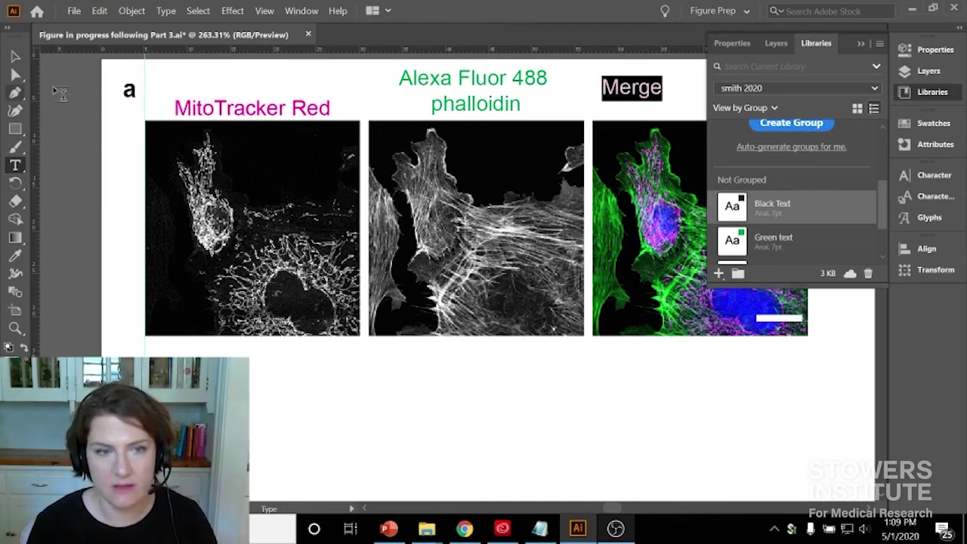
{"action": "left_click", "coordinate": [15, 57]}
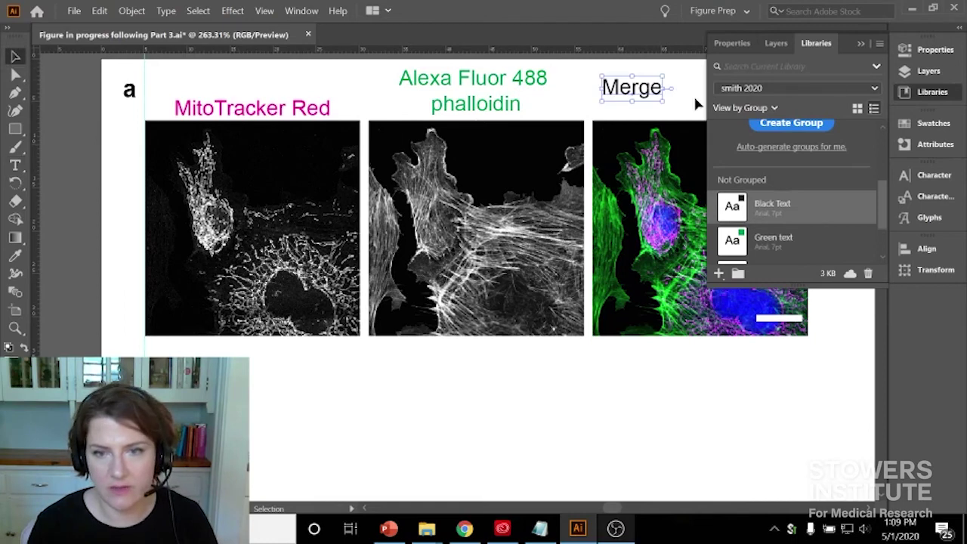
{"action": "left_click_drag", "start_coordinate": [651, 92], "coordinate": [708, 109]}
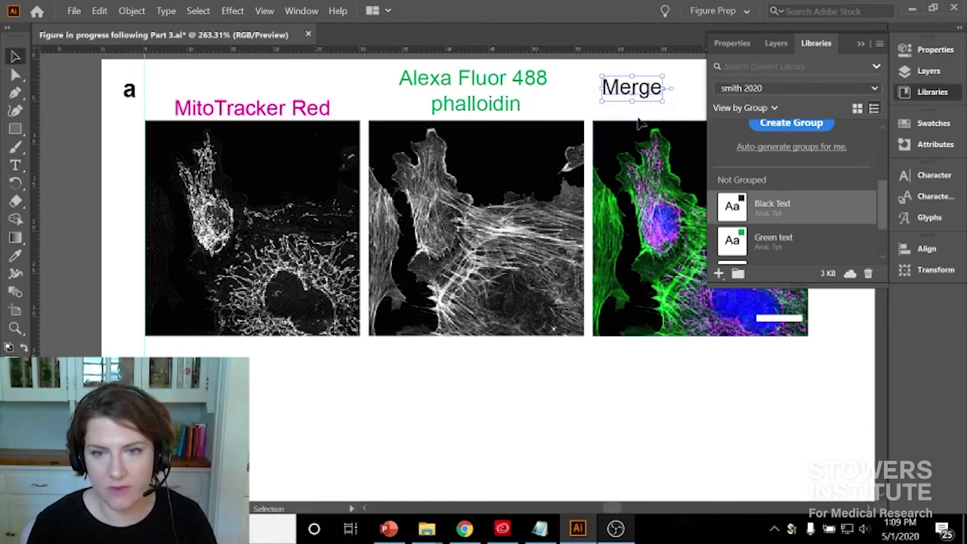
{"action": "left_click", "coordinate": [651, 181]}
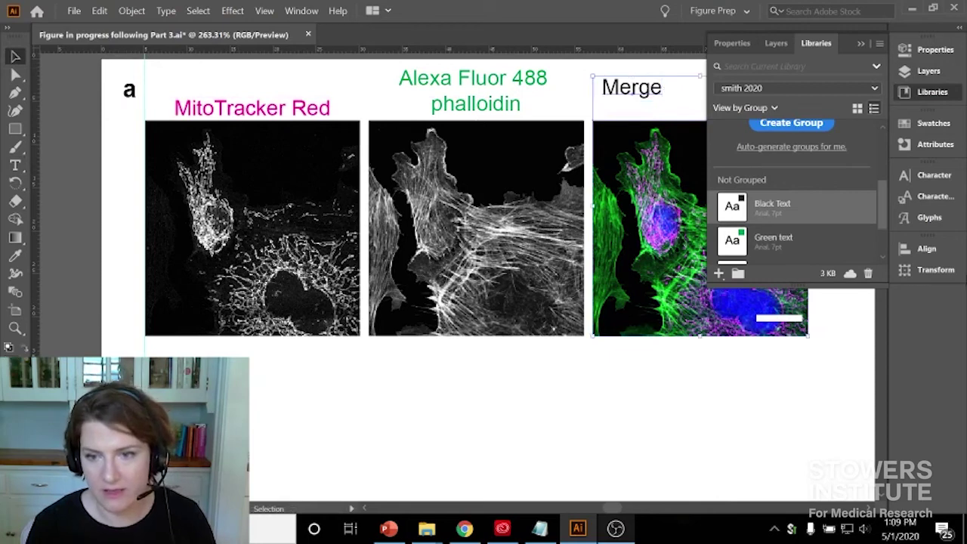
Step: Horizontally centre the Merge label over the merged image, using the image as key object
{"action": "left_click", "coordinate": [937, 253]}
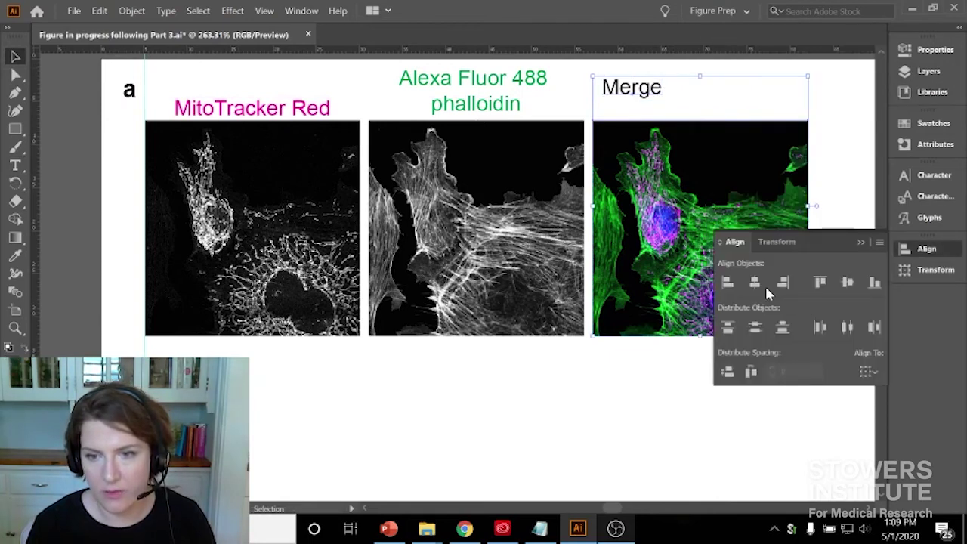
{"action": "left_click", "coordinate": [718, 219], "text": "shift"}
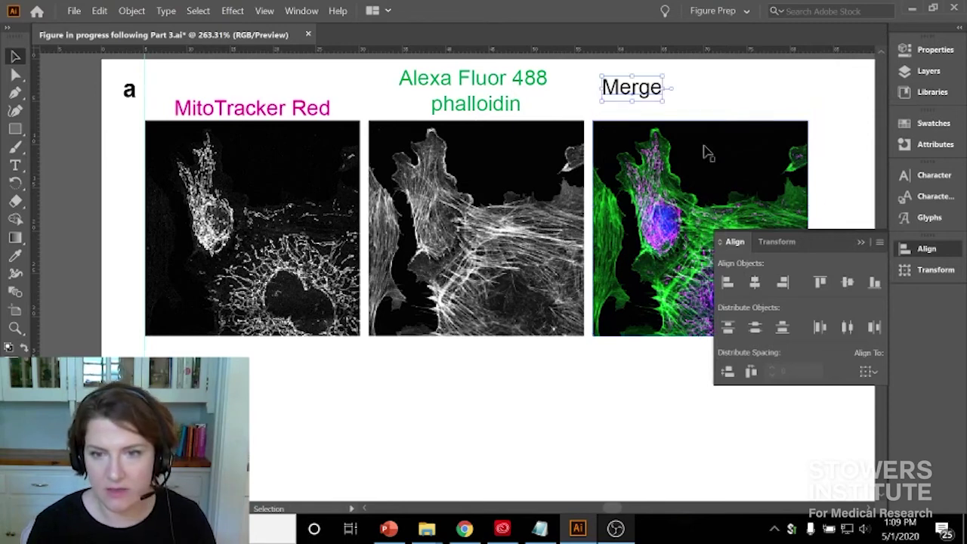
{"action": "left_click", "coordinate": [697, 115]}
{"action": "left_click", "coordinate": [635, 102]}
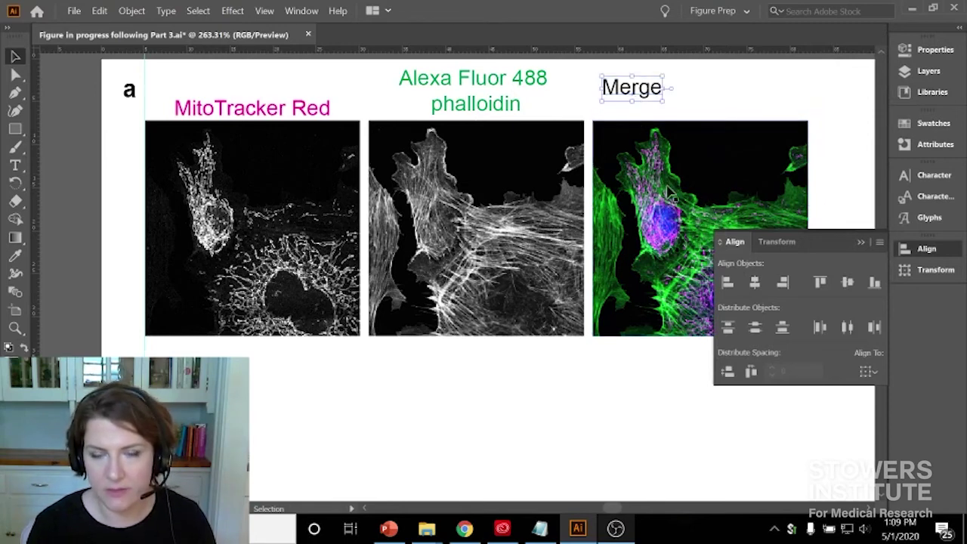
{"action": "left_click", "coordinate": [674, 201], "text": "shift"}
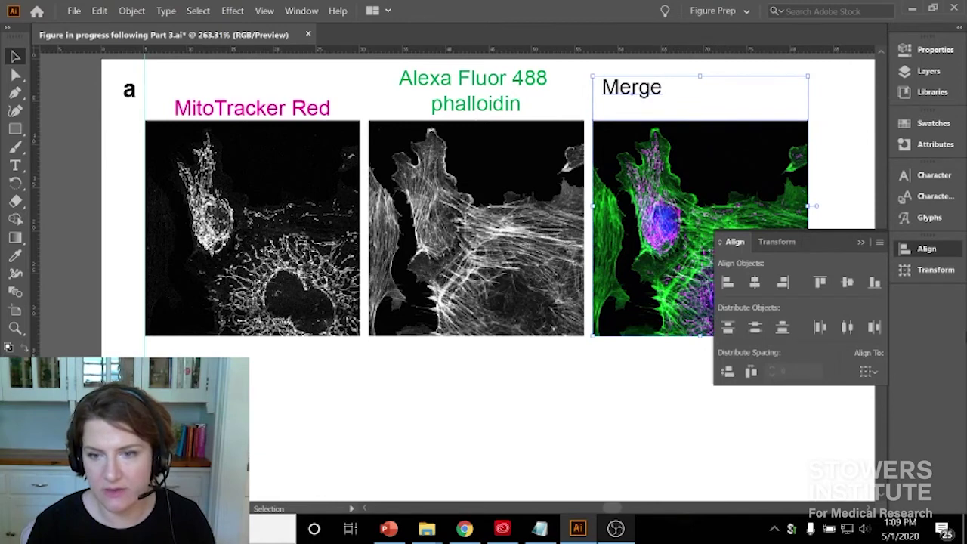
{"action": "left_click", "coordinate": [850, 91]}
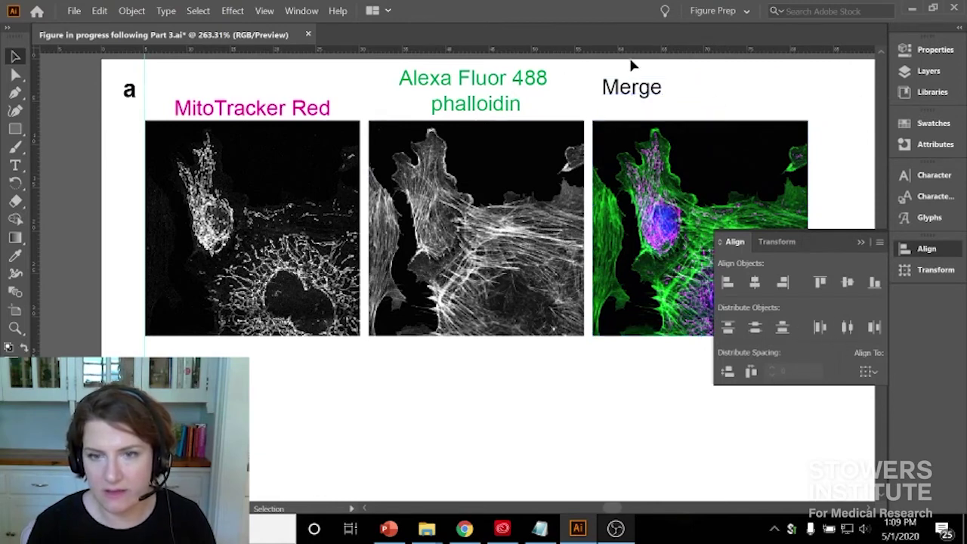
{"action": "left_click_drag", "start_coordinate": [632, 65], "coordinate": [763, 219]}
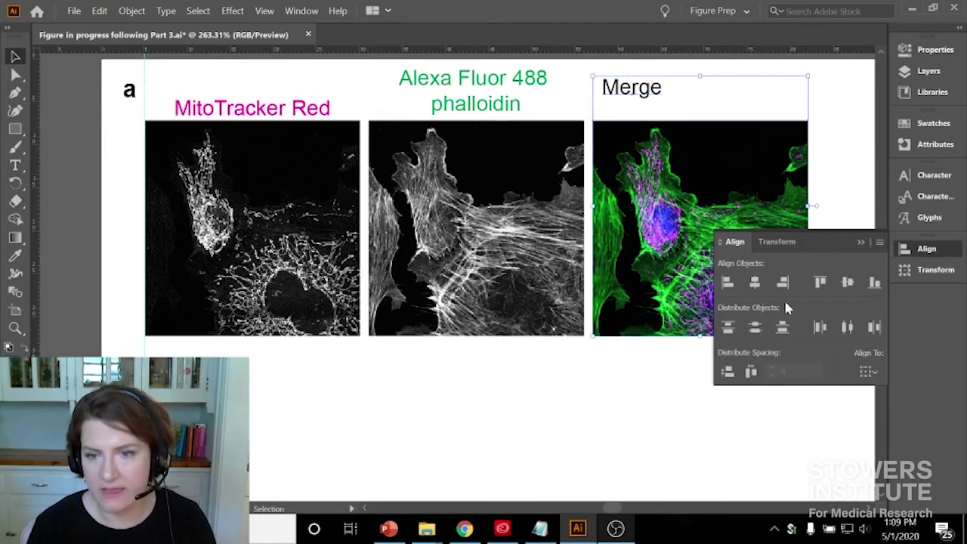
{"action": "left_click", "coordinate": [702, 181]}
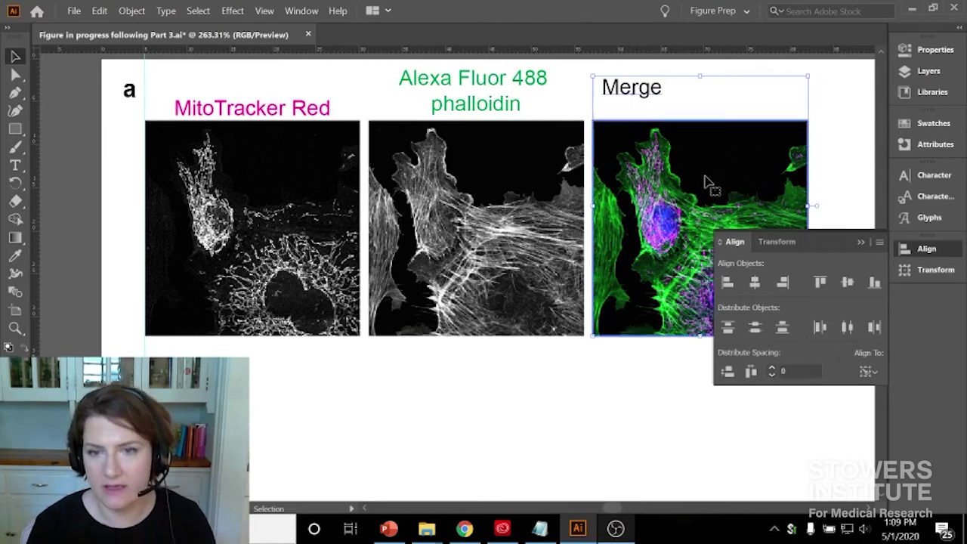
{"action": "left_click", "coordinate": [869, 372]}
{"action": "left_click", "coordinate": [880, 403]}
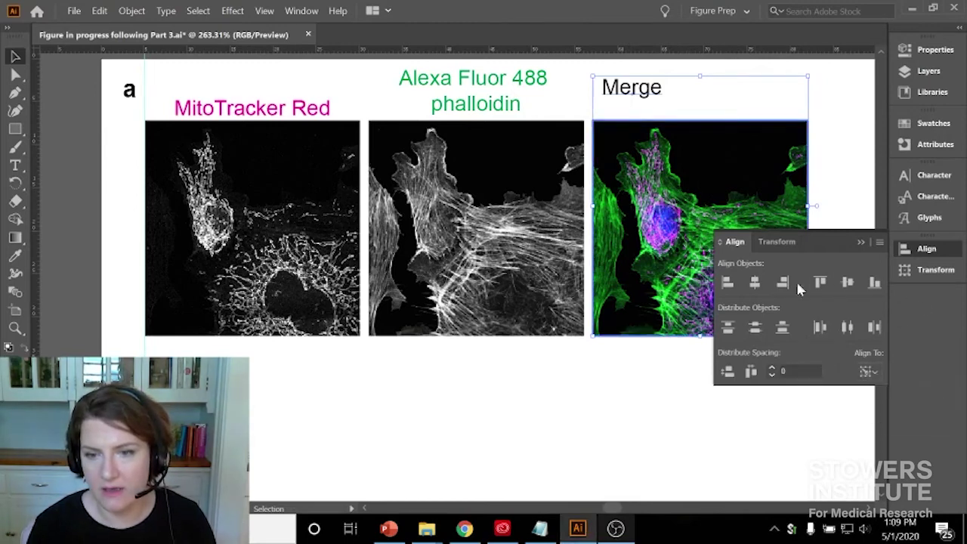
{"action": "left_click", "coordinate": [755, 283]}
{"action": "left_click", "coordinate": [664, 417]}
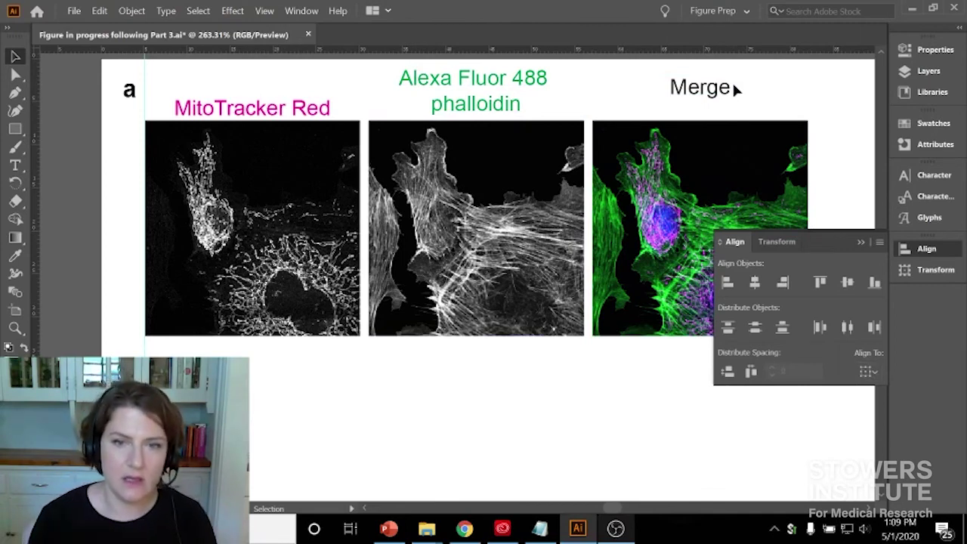
Step: Nudge MitoTracker Red up, then bottom-align all three headings to it
{"action": "left_click", "coordinate": [242, 113]}
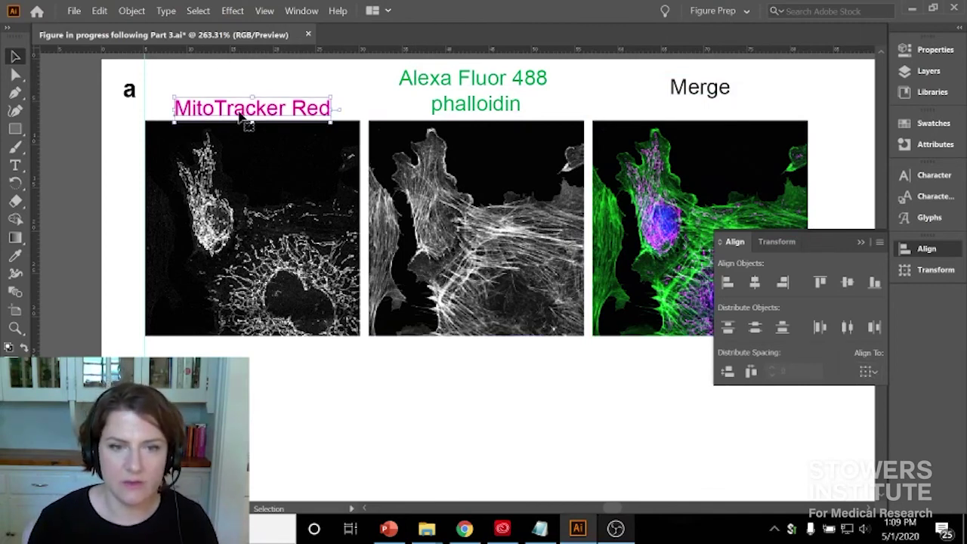
{"action": "key", "text": "Up"}
{"action": "key", "text": "Up"}
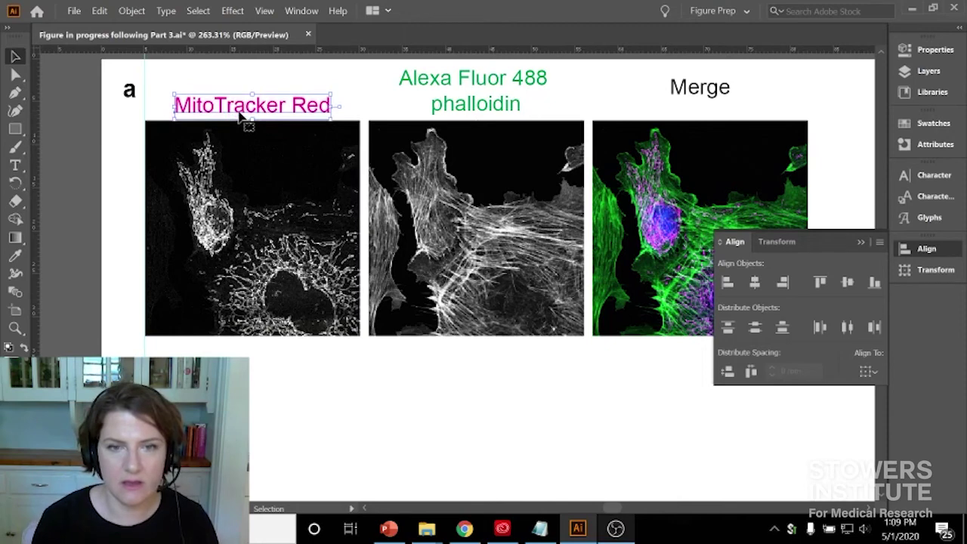
{"action": "left_click", "coordinate": [114, 134]}
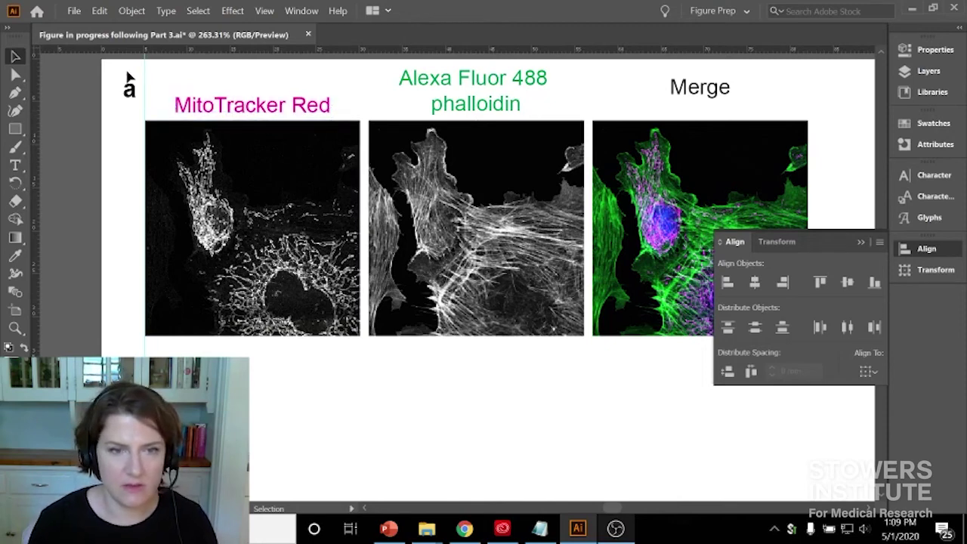
{"action": "left_click_drag", "start_coordinate": [170, 74], "coordinate": [773, 122]}
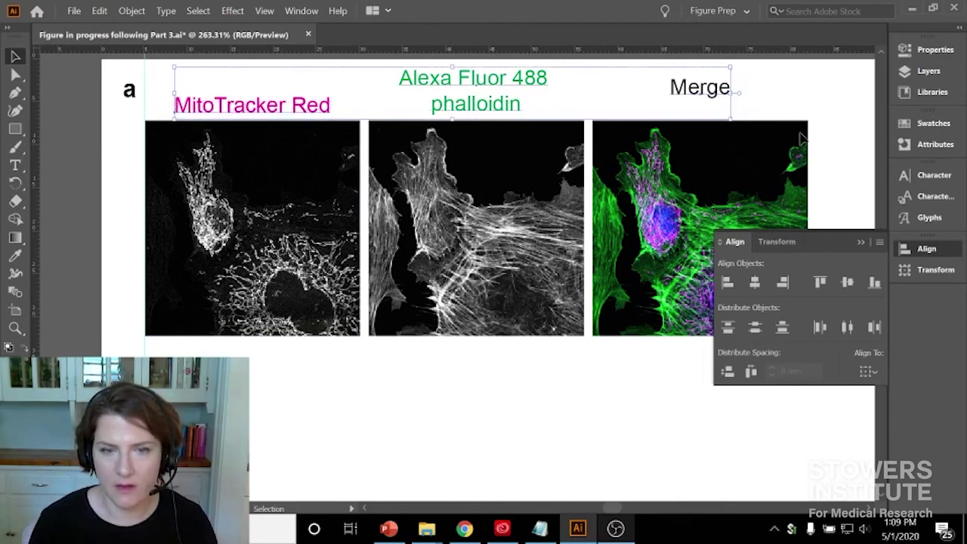
{"action": "left_click", "coordinate": [313, 109]}
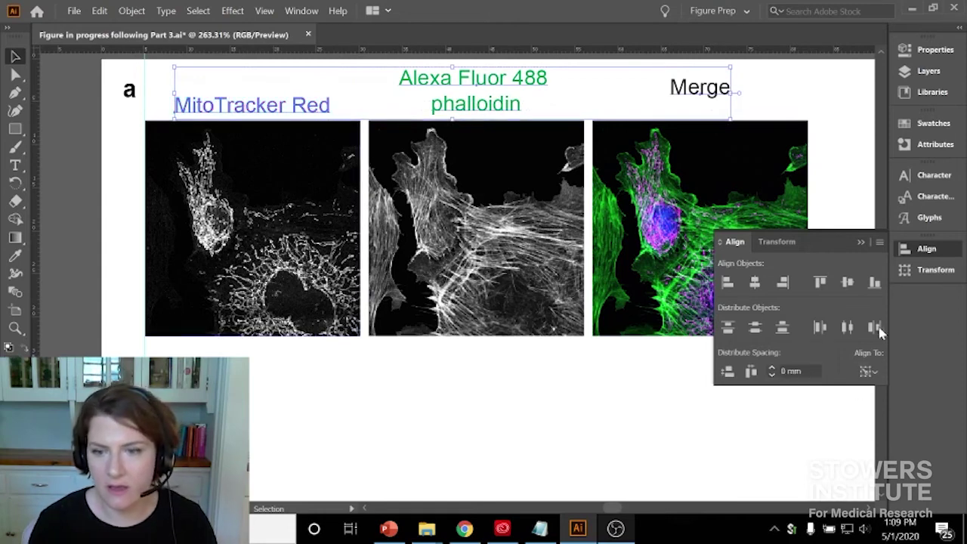
{"action": "left_click", "coordinate": [875, 282]}
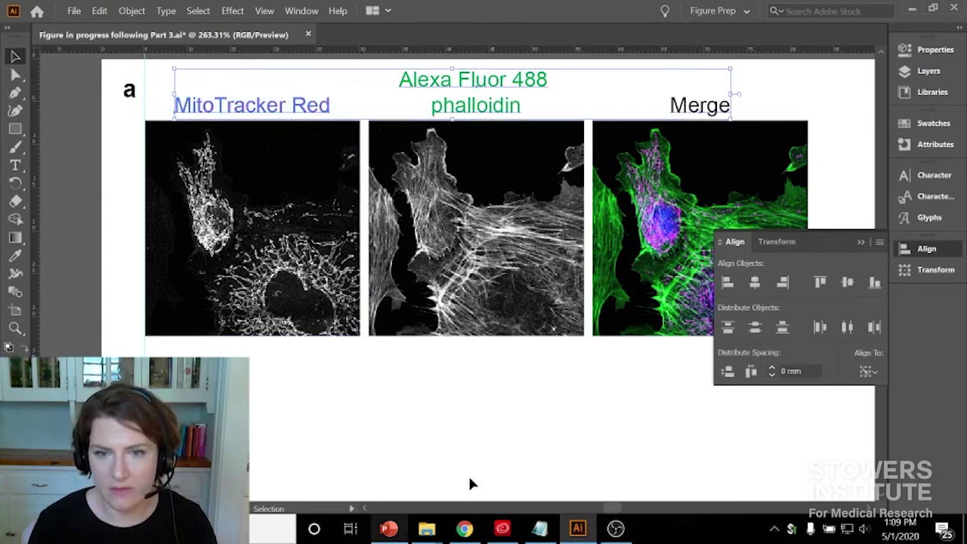
{"action": "left_click", "coordinate": [709, 495]}
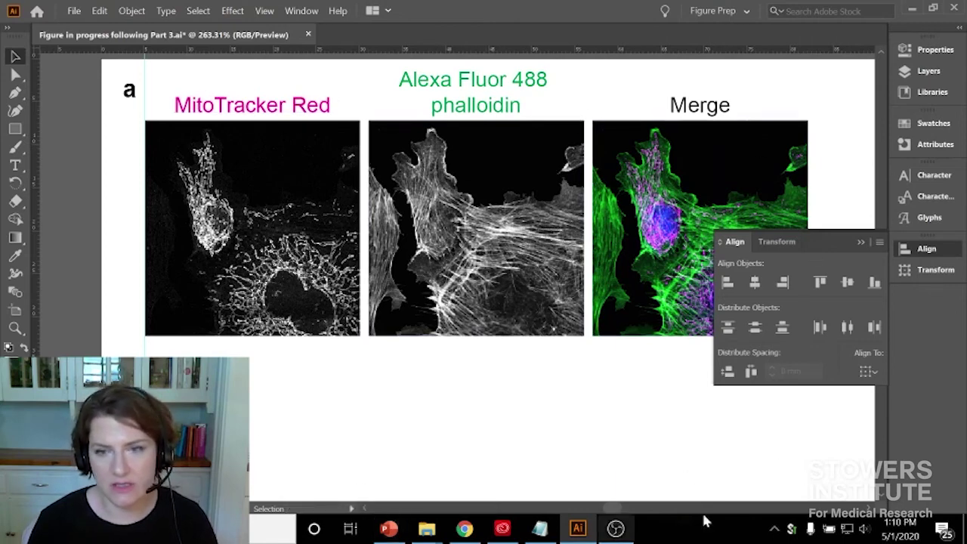
Step: Create a character style named 'scale bar' with Add to my Library kept on
{"action": "left_click", "coordinate": [861, 241]}
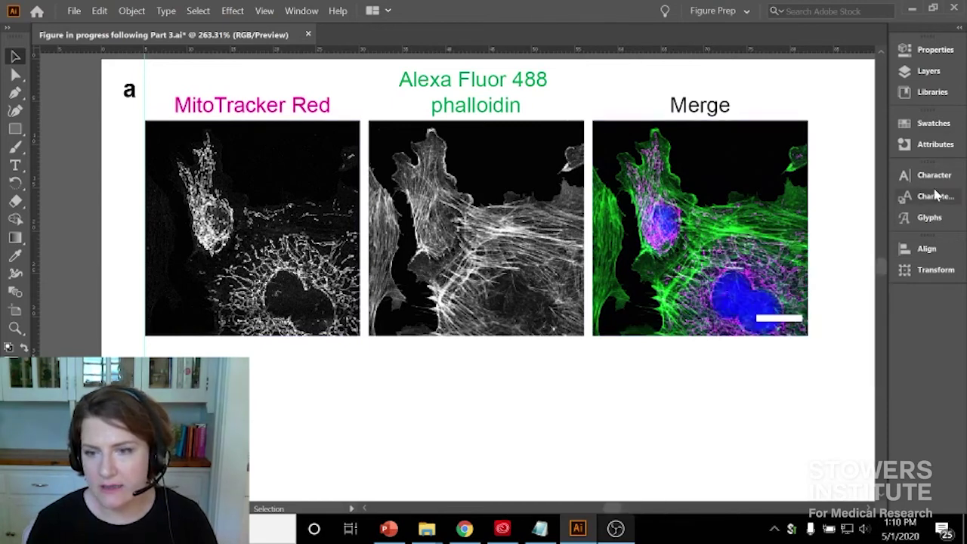
{"action": "left_click", "coordinate": [937, 196]}
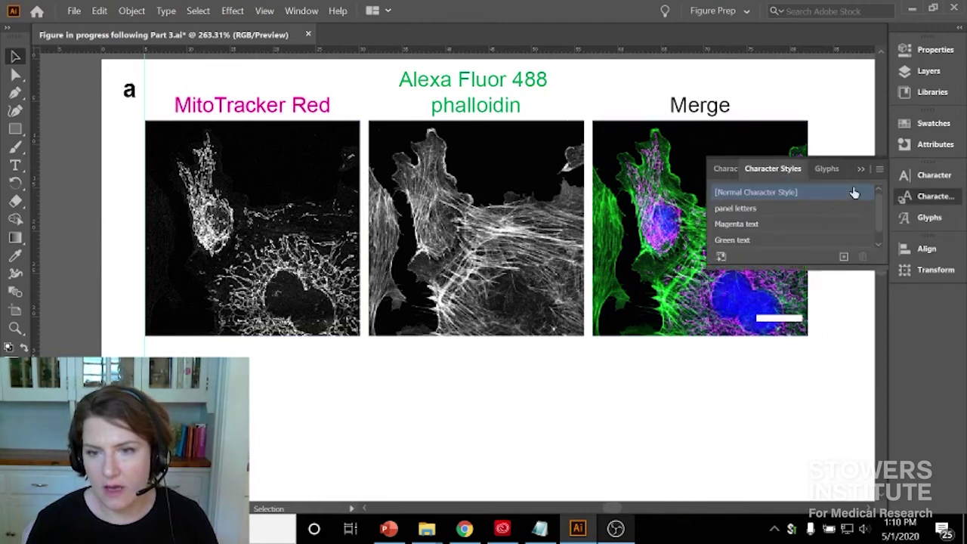
{"action": "left_click", "coordinate": [844, 257]}
{"action": "double_click", "coordinate": [777, 239]}
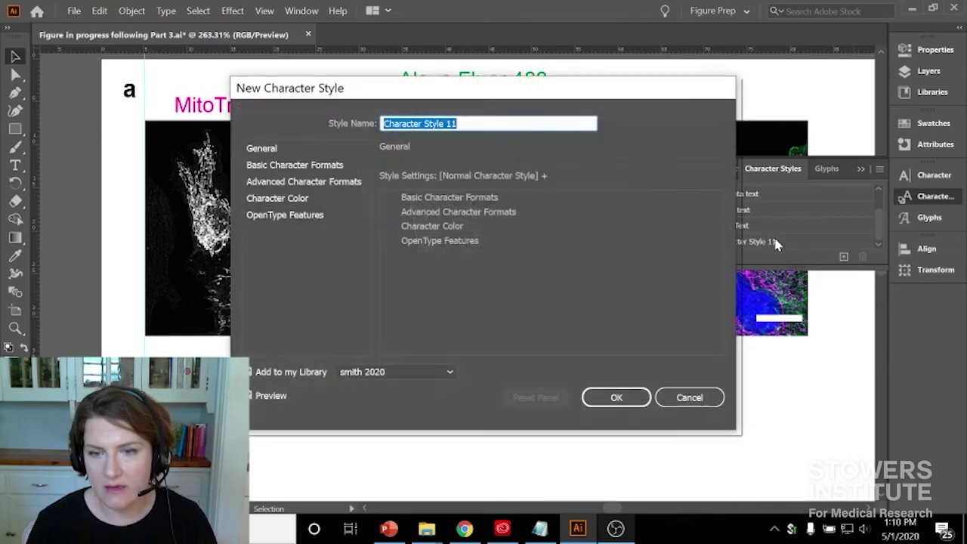
{"action": "type", "text": "scale bar"}
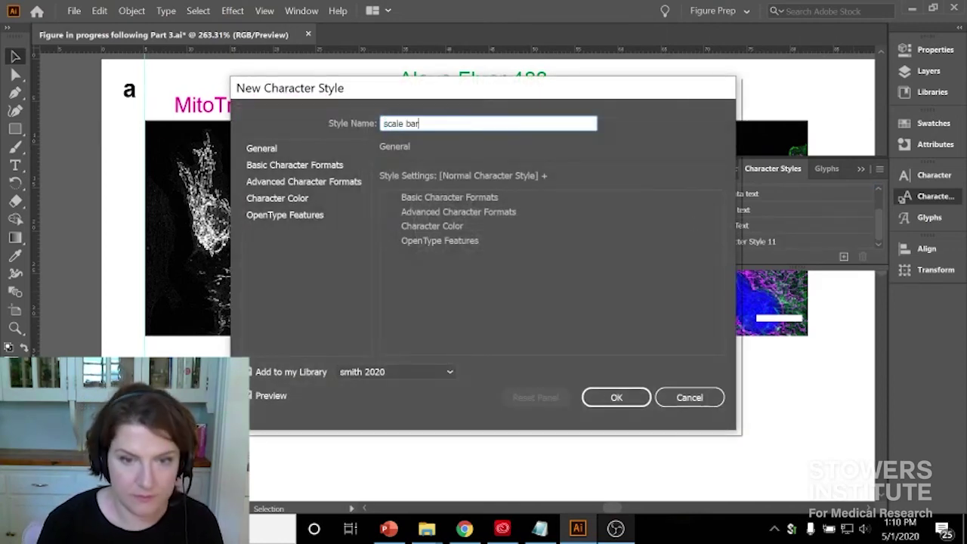
{"action": "left_click", "coordinate": [616, 397]}
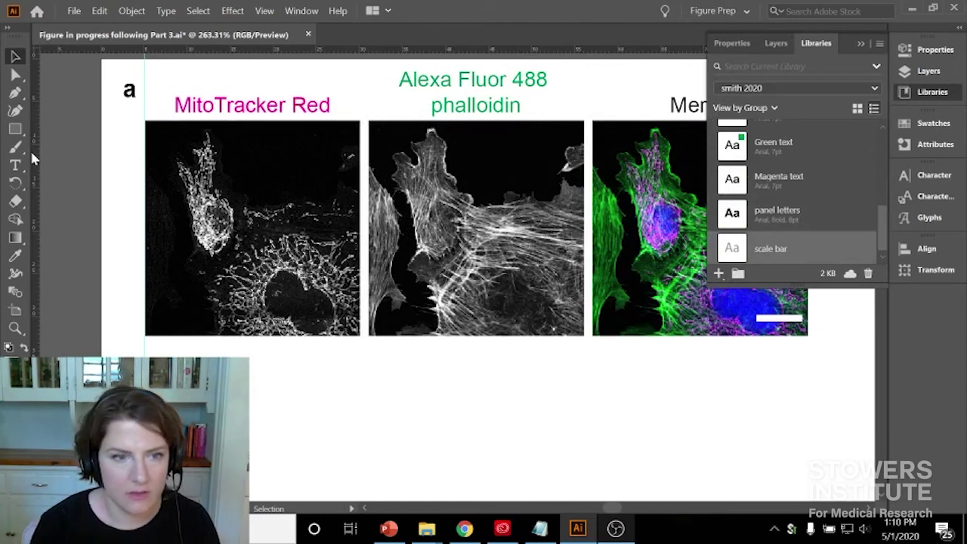
Step: Add a placeholder text label over the merged image, set to Arial Regular 5 pt
{"action": "left_click", "coordinate": [13, 168]}
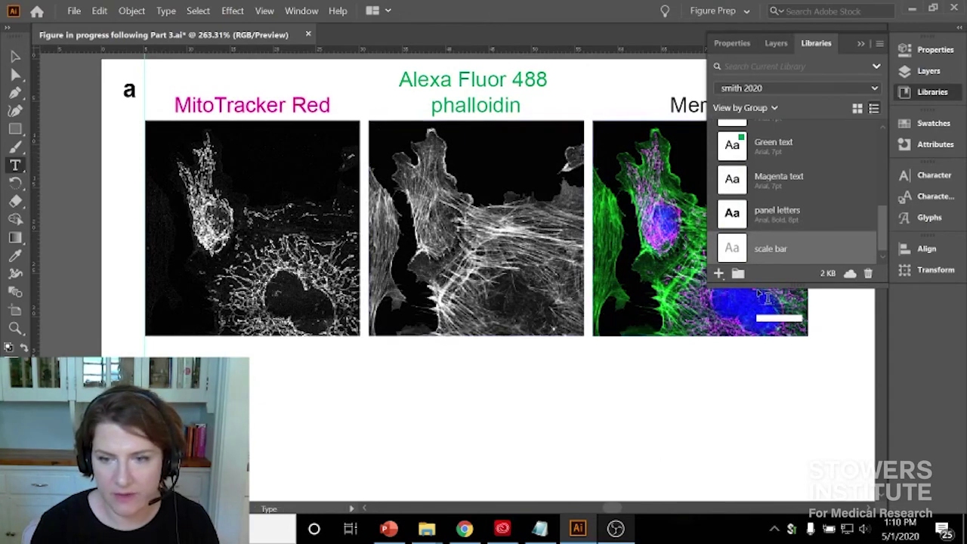
{"action": "left_click", "coordinate": [760, 302]}
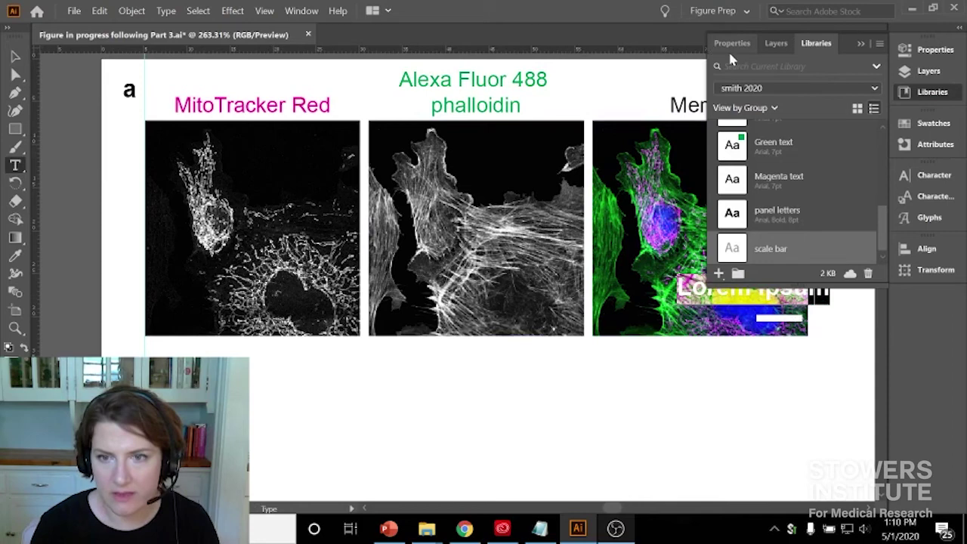
{"action": "left_click", "coordinate": [942, 175]}
{"action": "left_click", "coordinate": [943, 175]}
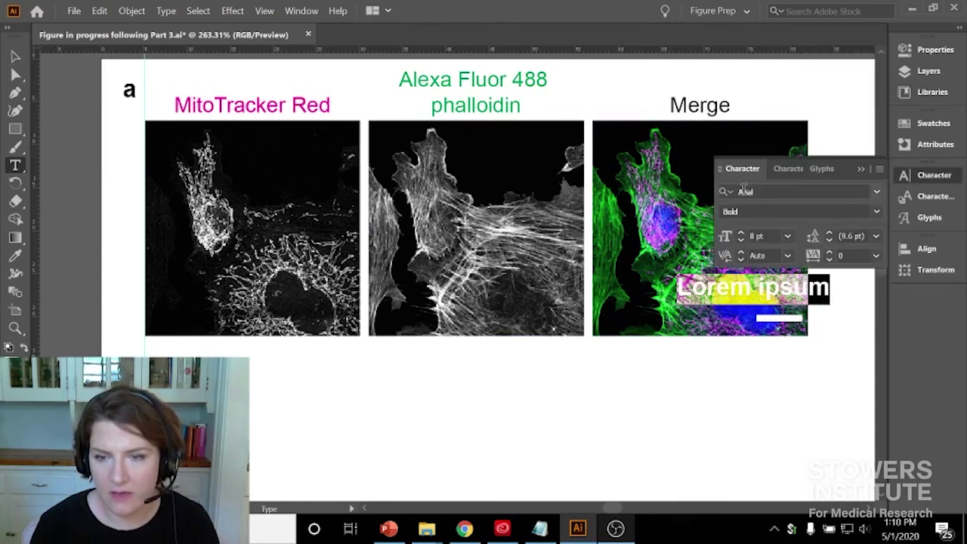
{"action": "left_click", "coordinate": [776, 211]}
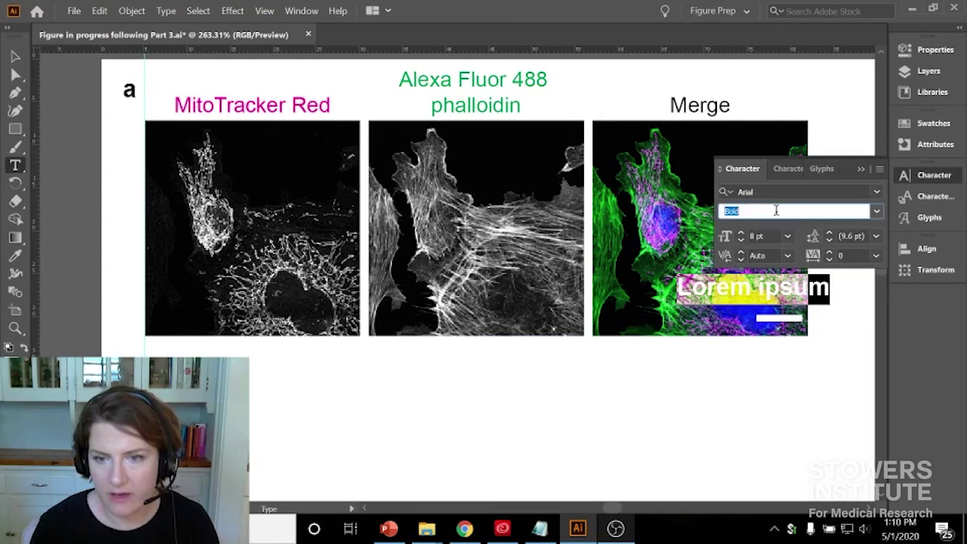
{"action": "left_click", "coordinate": [877, 214]}
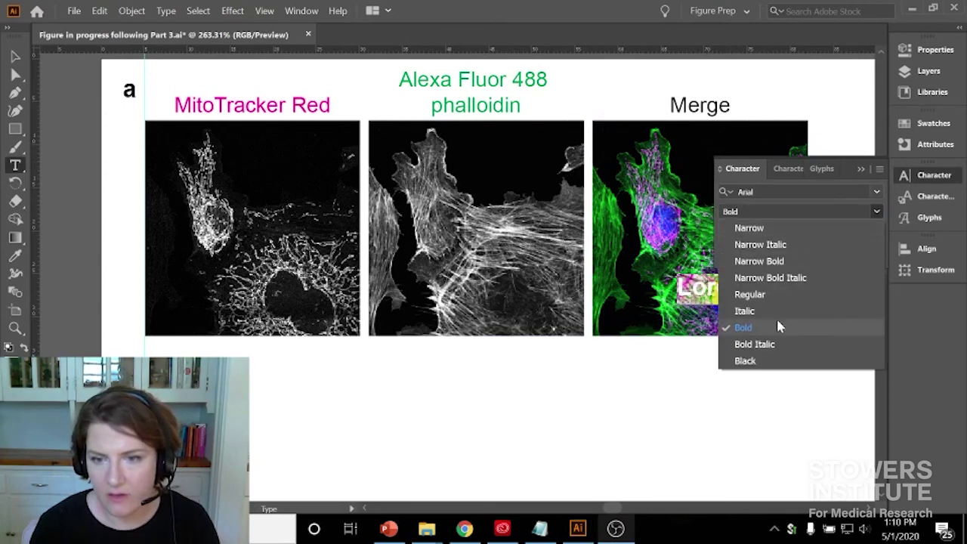
{"action": "left_click", "coordinate": [775, 297]}
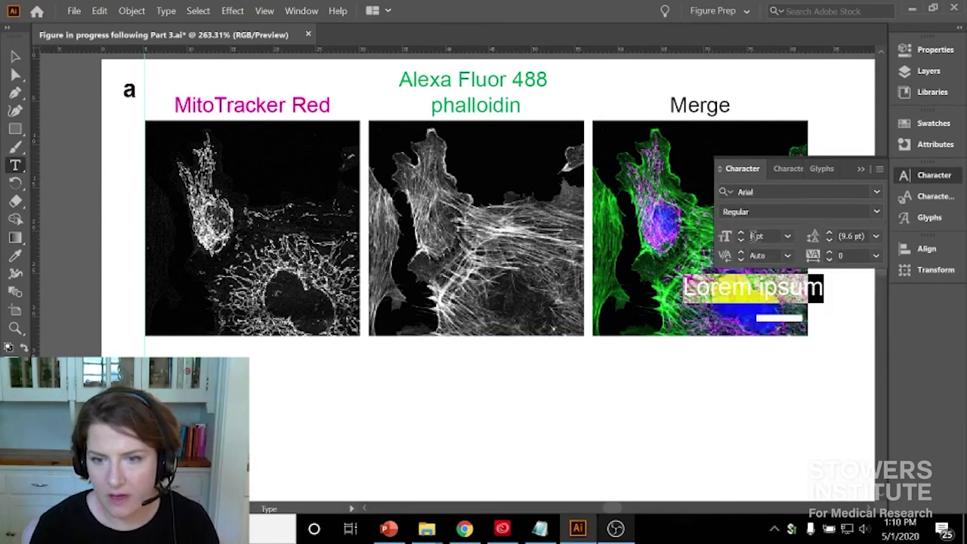
{"action": "left_click", "coordinate": [741, 242]}
{"action": "left_click", "coordinate": [741, 242]}
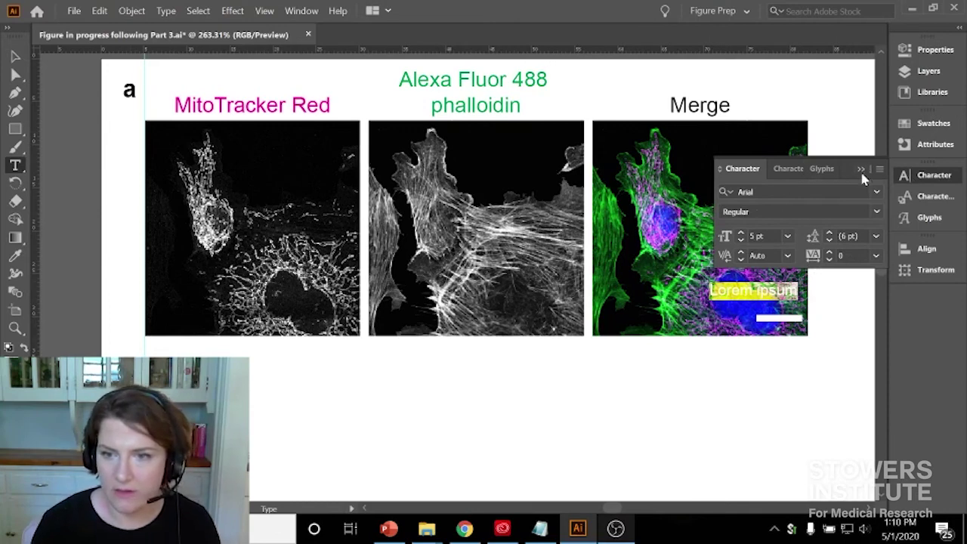
Step: Color the label White and redefine the 'scale bar' character style to match it
{"action": "left_click", "coordinate": [931, 122]}
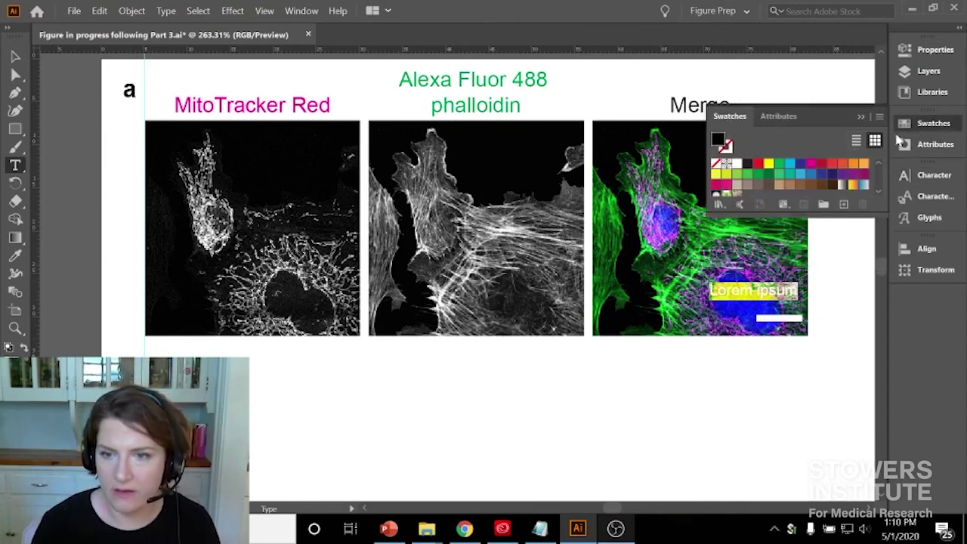
{"action": "left_click", "coordinate": [736, 169]}
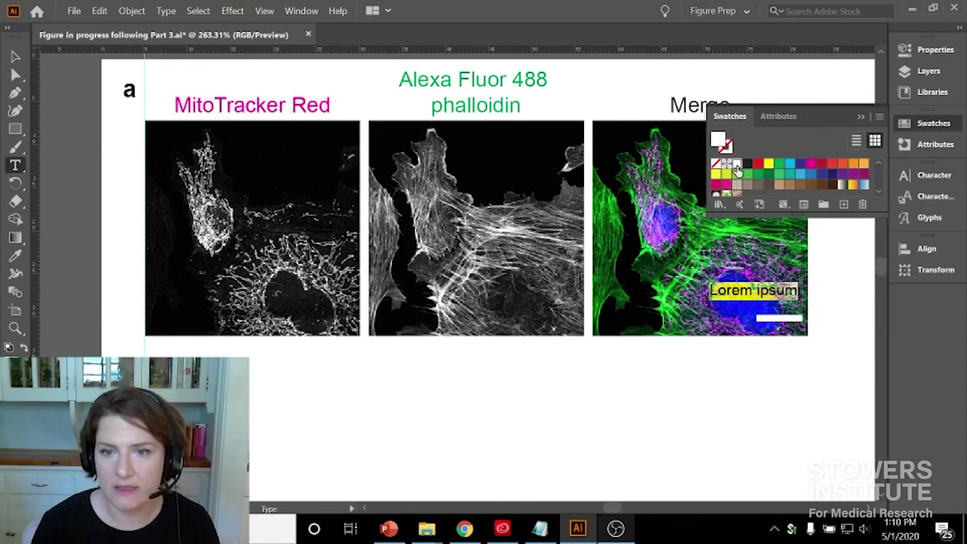
{"action": "left_click", "coordinate": [15, 56]}
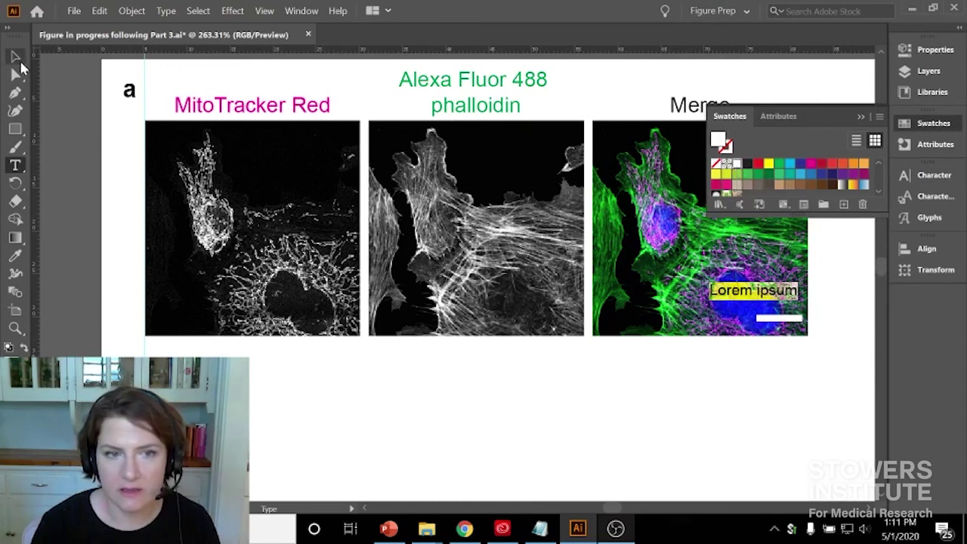
{"action": "left_click", "coordinate": [937, 196]}
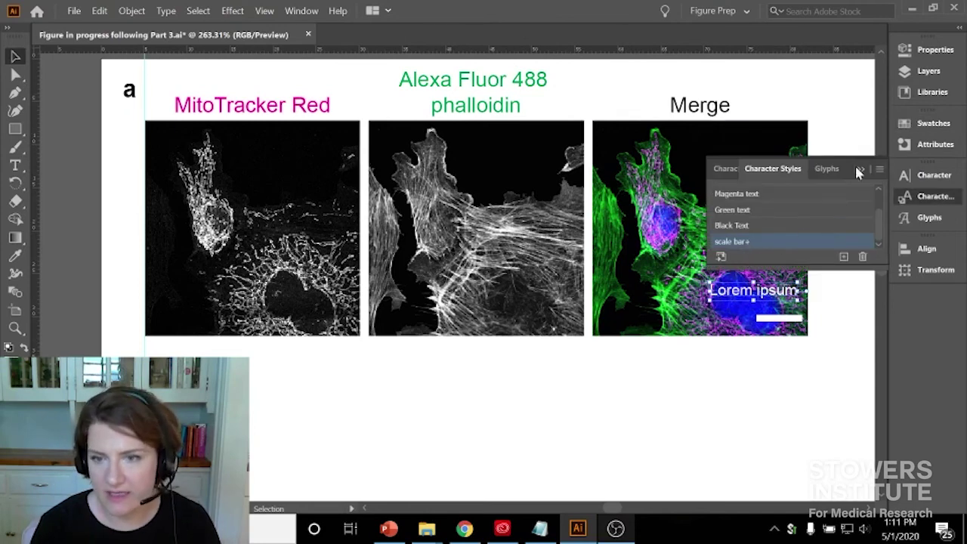
{"action": "left_click", "coordinate": [879, 168]}
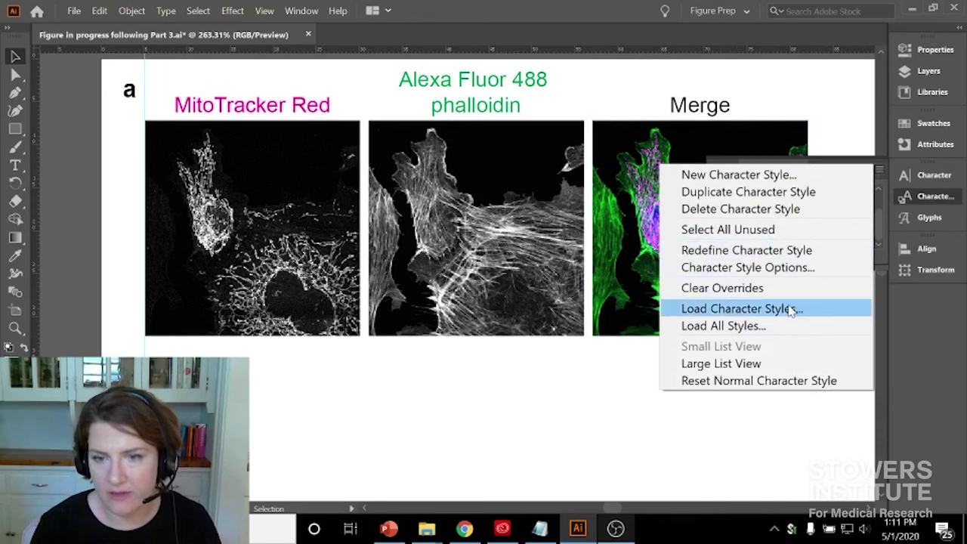
{"action": "left_click", "coordinate": [785, 250]}
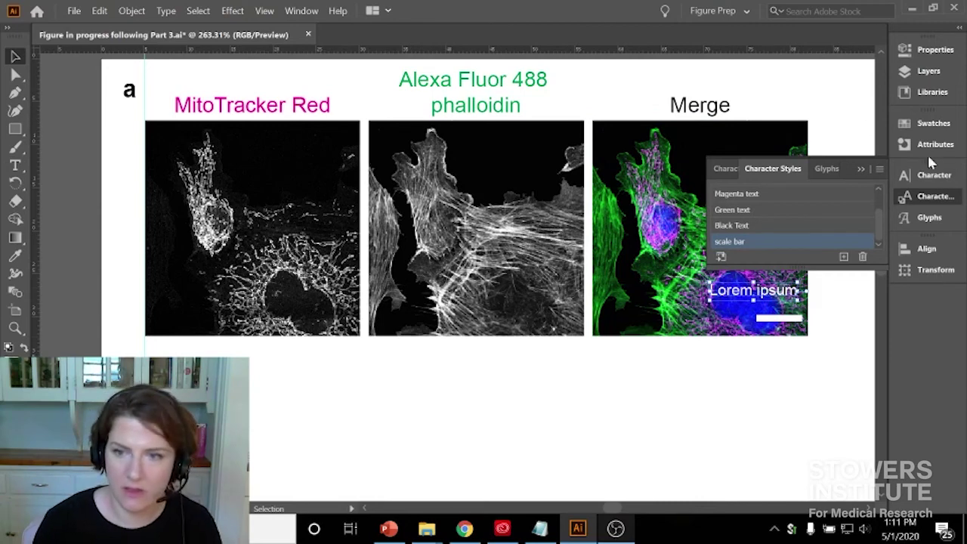
{"action": "left_click", "coordinate": [862, 168]}
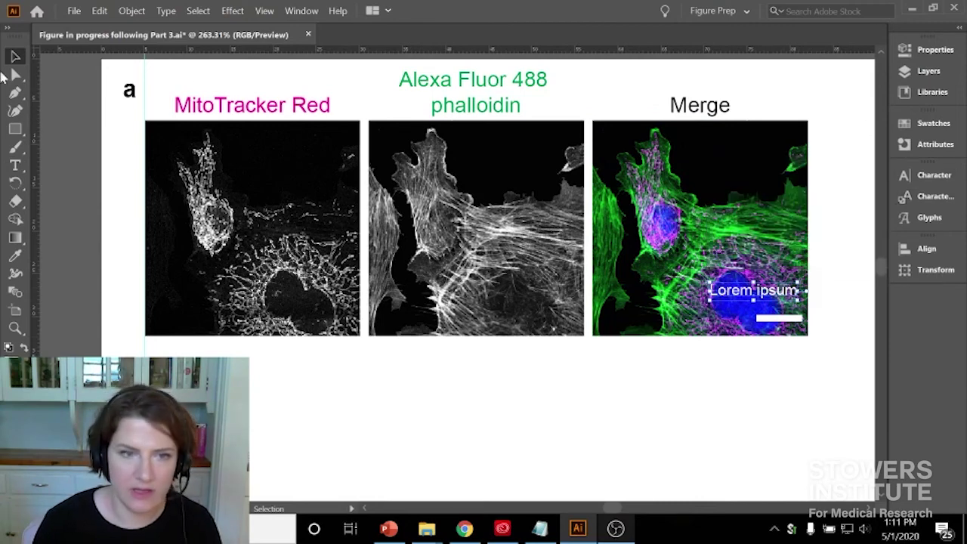
Step: Replace the 'Lorem ipsum' placeholder text with '20'
{"action": "left_click", "coordinate": [15, 164]}
{"action": "left_click", "coordinate": [717, 294]}
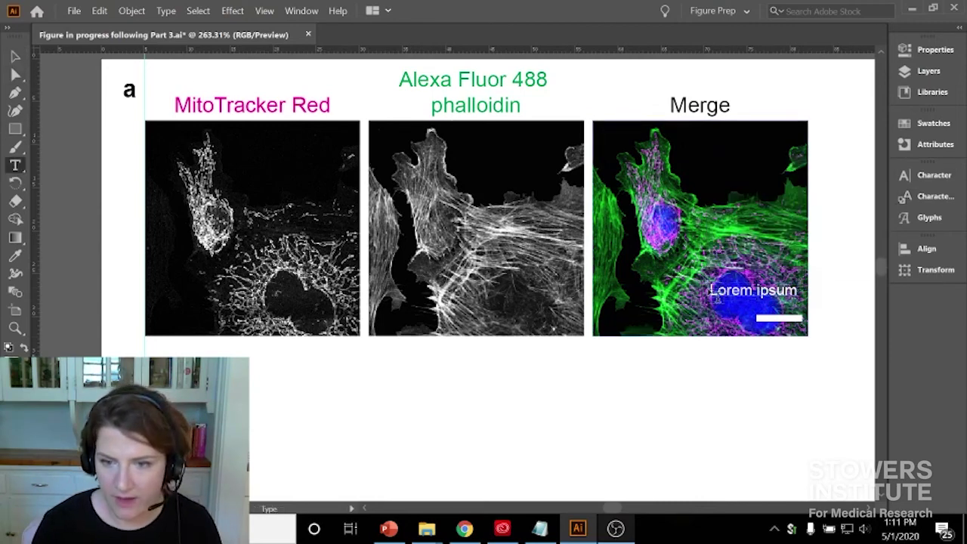
{"action": "left_click_drag", "start_coordinate": [708, 290], "coordinate": [798, 291]}
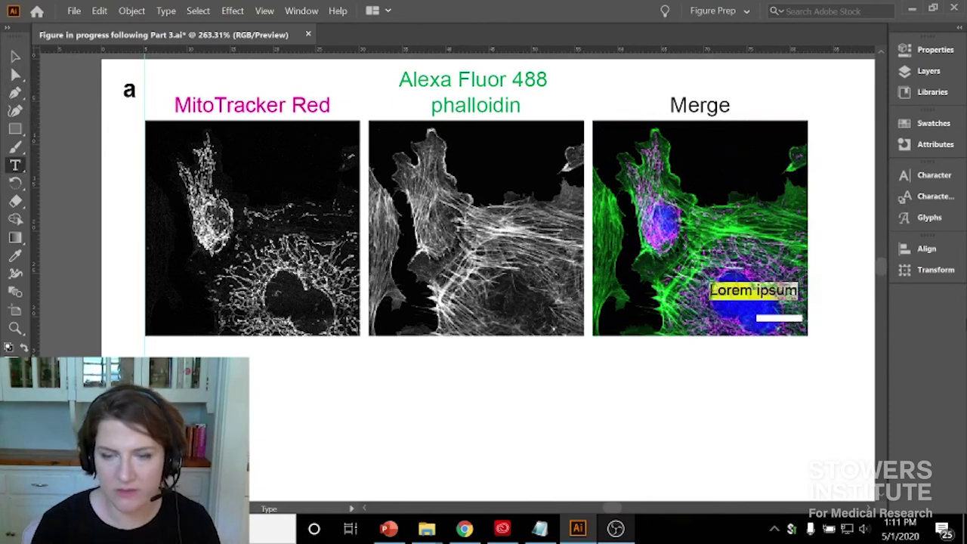
{"action": "type", "text": "20"}
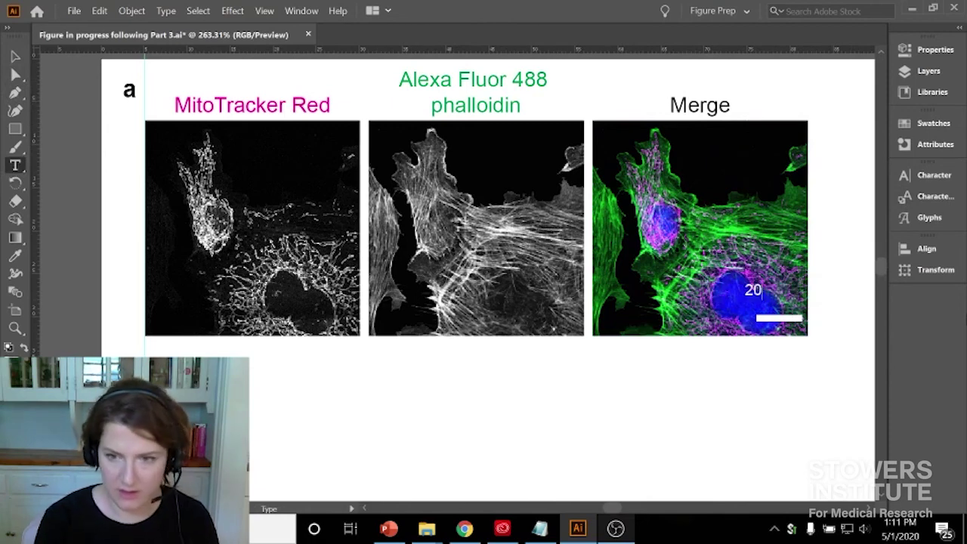
Step: Move the '20' label down-right so it sits just above the scale bar
{"action": "left_click", "coordinate": [14, 56]}
{"action": "left_click", "coordinate": [754, 294]}
{"action": "left_click_drag", "start_coordinate": [754, 293], "coordinate": [770, 314]}
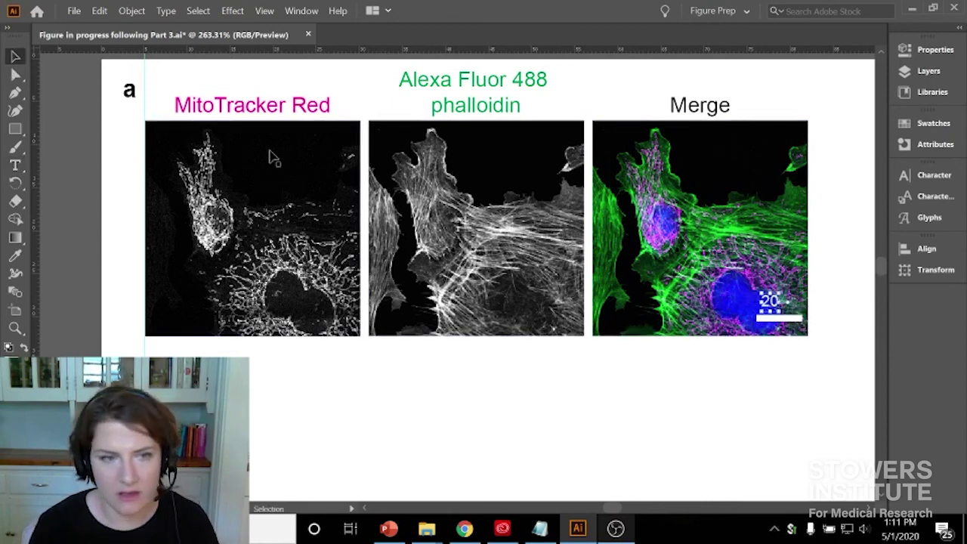
{"action": "left_click", "coordinate": [25, 170]}
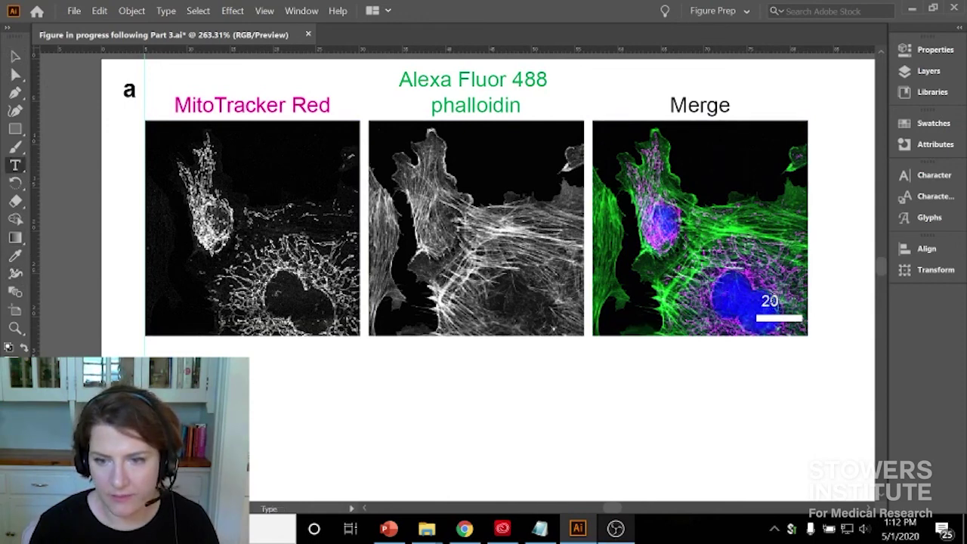
{"action": "left_click", "coordinate": [15, 74]}
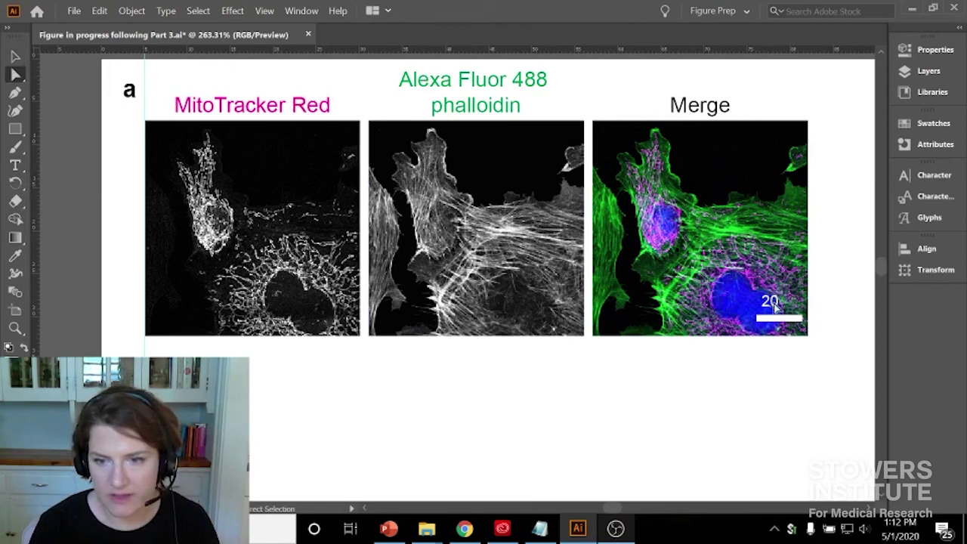
{"action": "key", "text": "t"}
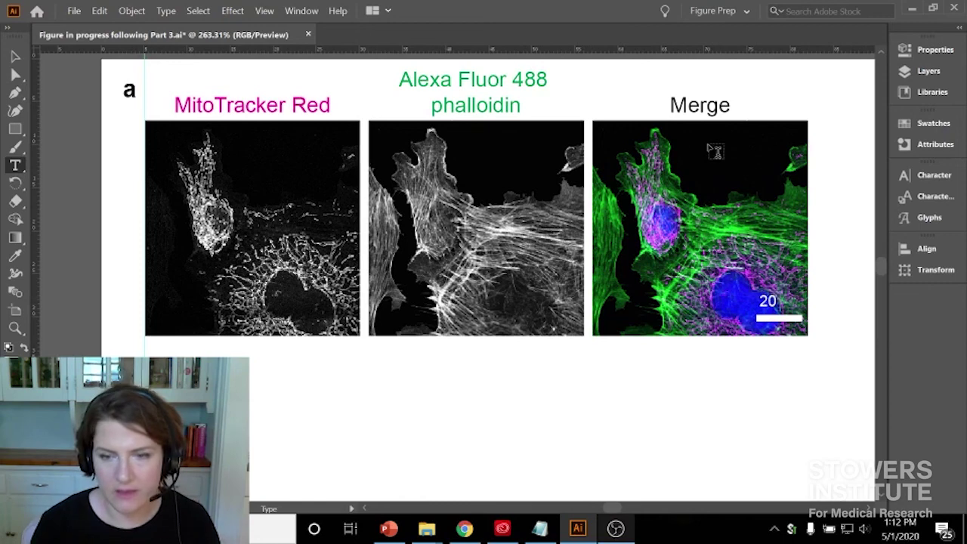
{"action": "key", "text": "a"}
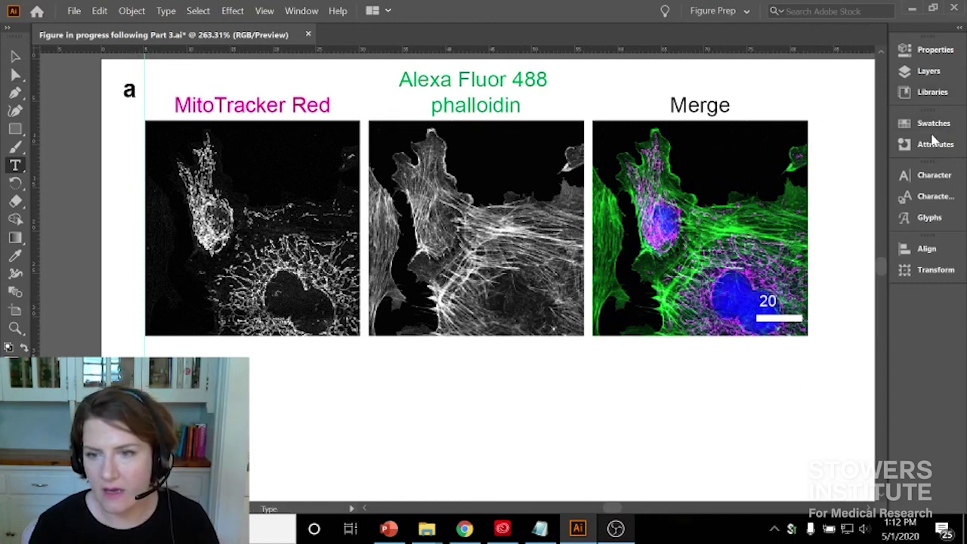
Step: Insert the μ character after '20' using the Glyphs panel showing the entire font
{"action": "left_click", "coordinate": [934, 224]}
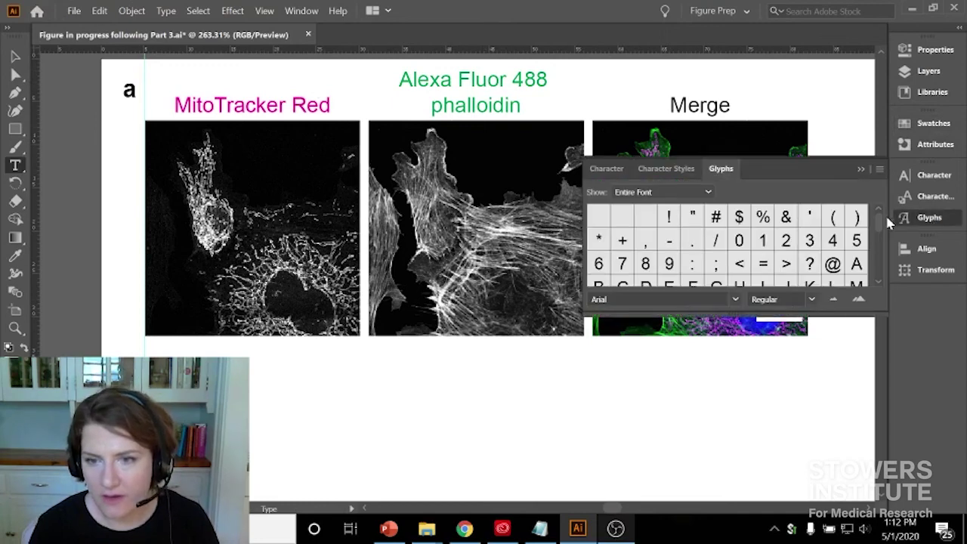
{"action": "left_click", "coordinate": [709, 193]}
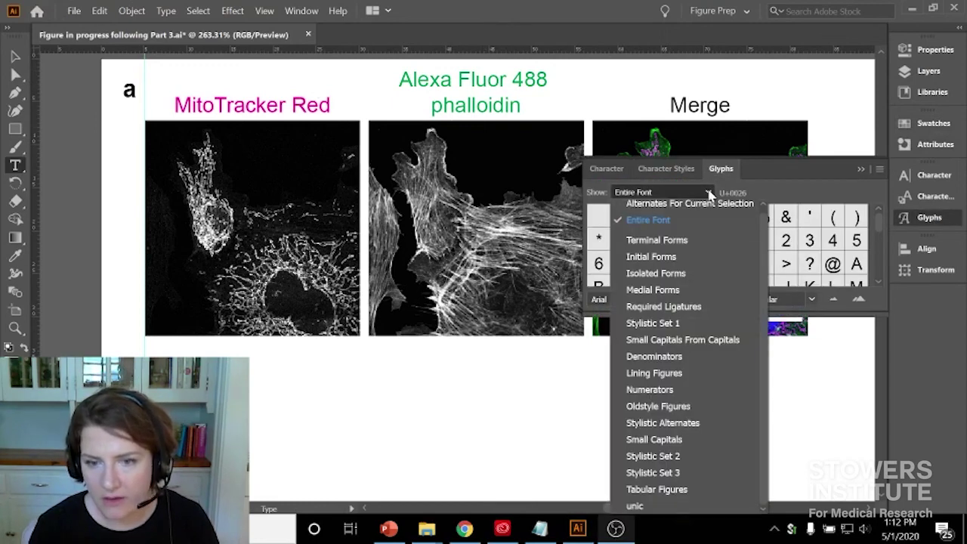
{"action": "left_click", "coordinate": [896, 238]}
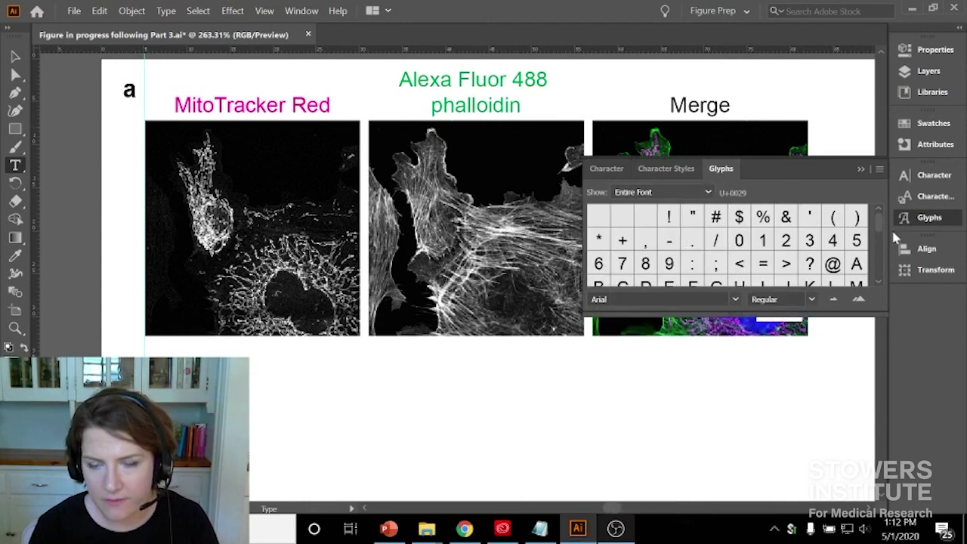
{"action": "left_click_drag", "start_coordinate": [883, 226], "coordinate": [880, 258]}
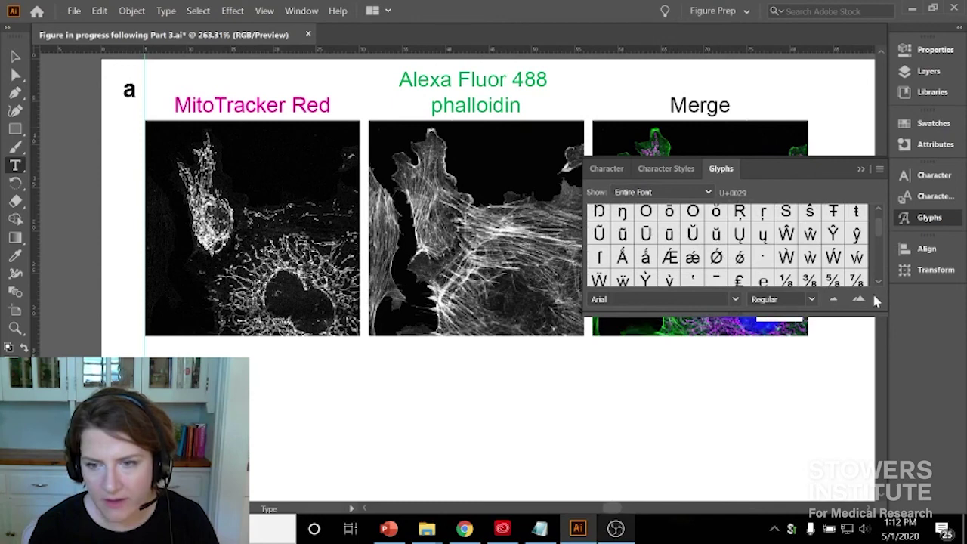
{"action": "left_click", "coordinate": [877, 283]}
{"action": "left_click", "coordinate": [878, 282]}
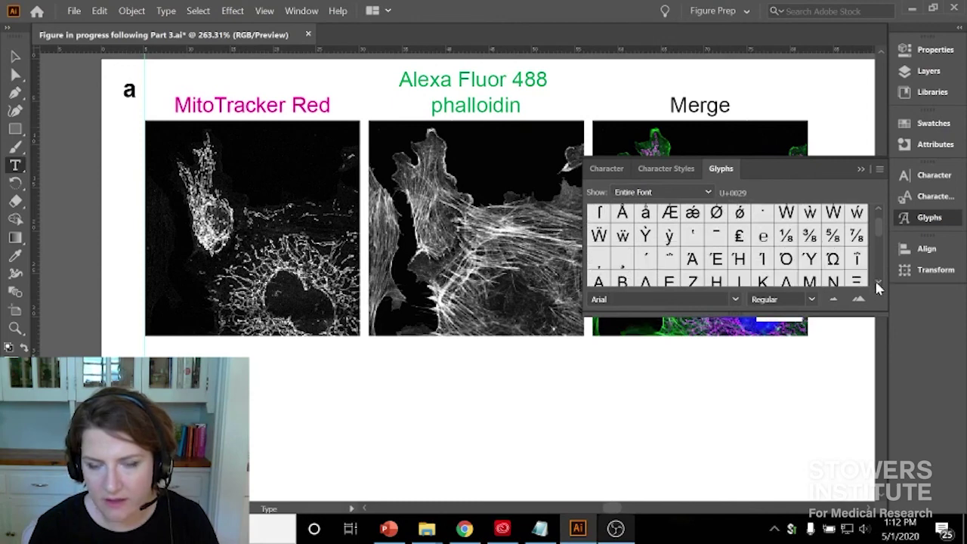
{"action": "left_click", "coordinate": [877, 283]}
{"action": "left_click", "coordinate": [877, 282]}
{"action": "left_click", "coordinate": [878, 283]}
{"action": "left_click", "coordinate": [877, 283]}
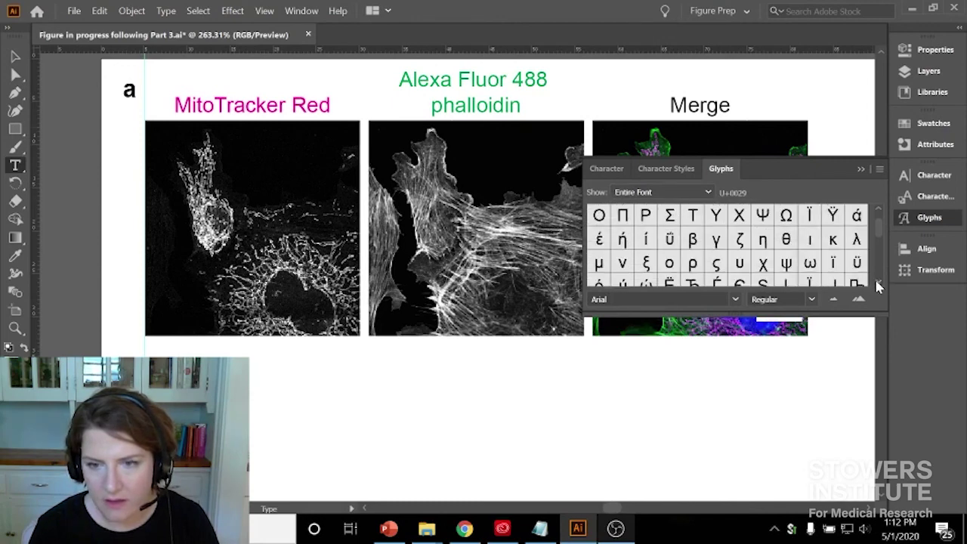
{"action": "double_click", "coordinate": [600, 264]}
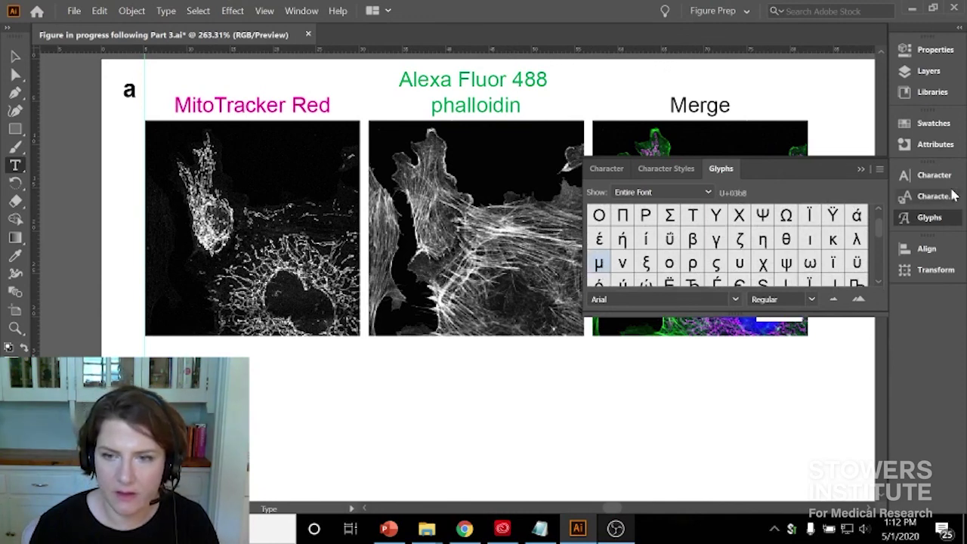
{"action": "left_click", "coordinate": [862, 168]}
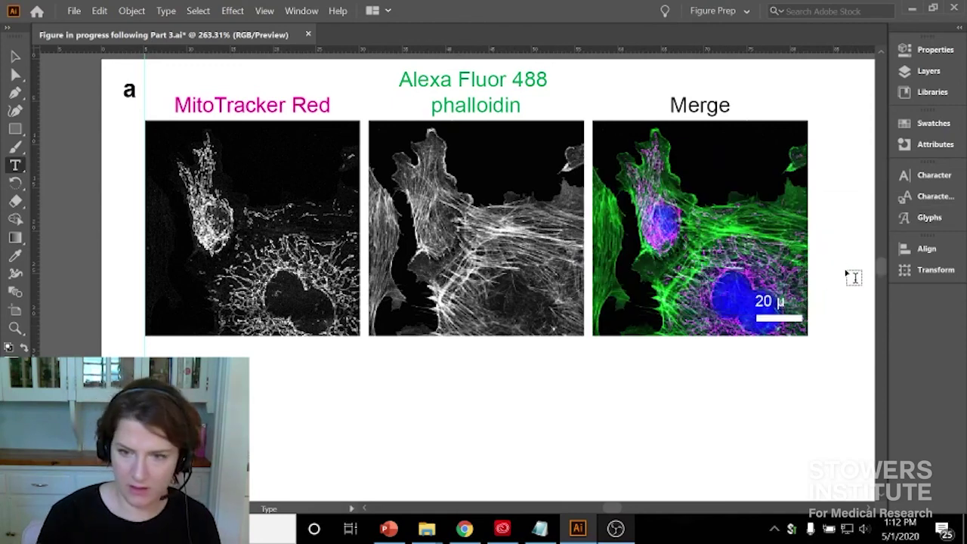
Step: Type 'm' to complete '20 µm' and nudge the label just above the scale bar
{"action": "type", "text": "m"}
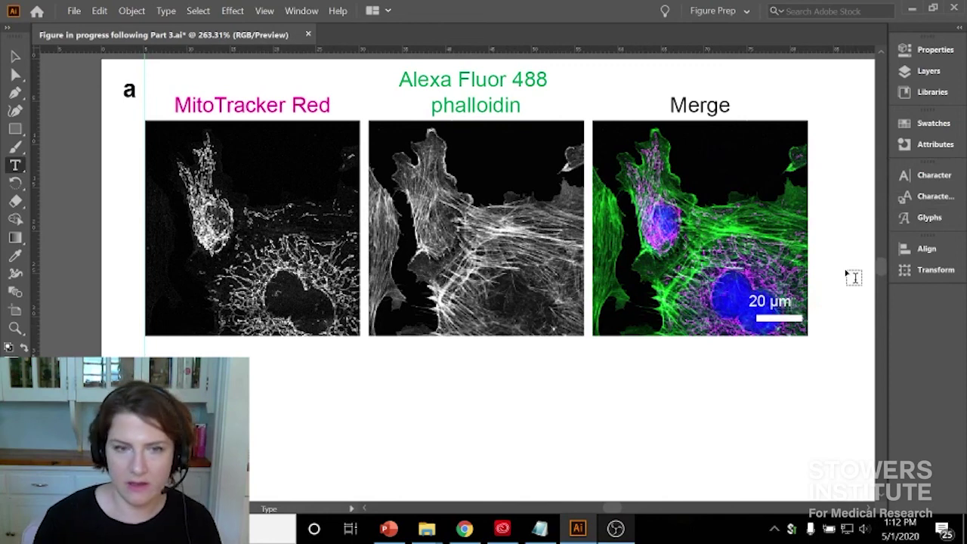
{"action": "left_click", "coordinate": [14, 56]}
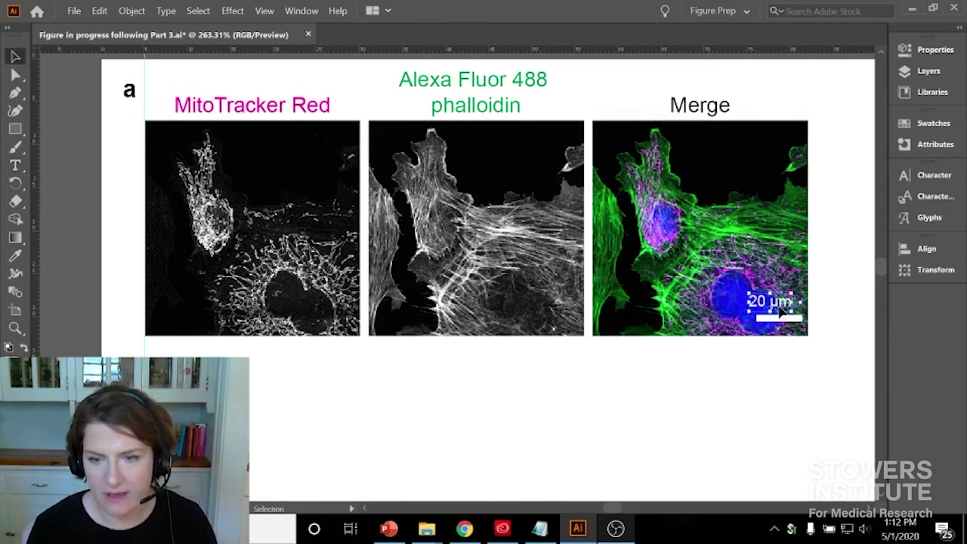
{"action": "left_click_drag", "start_coordinate": [780, 310], "coordinate": [791, 316]}
{"action": "left_click", "coordinate": [787, 361]}
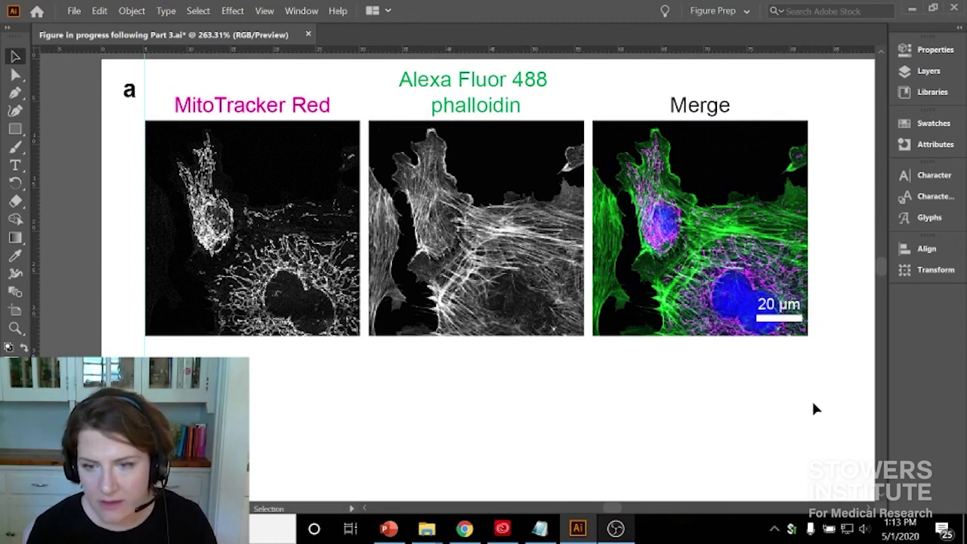